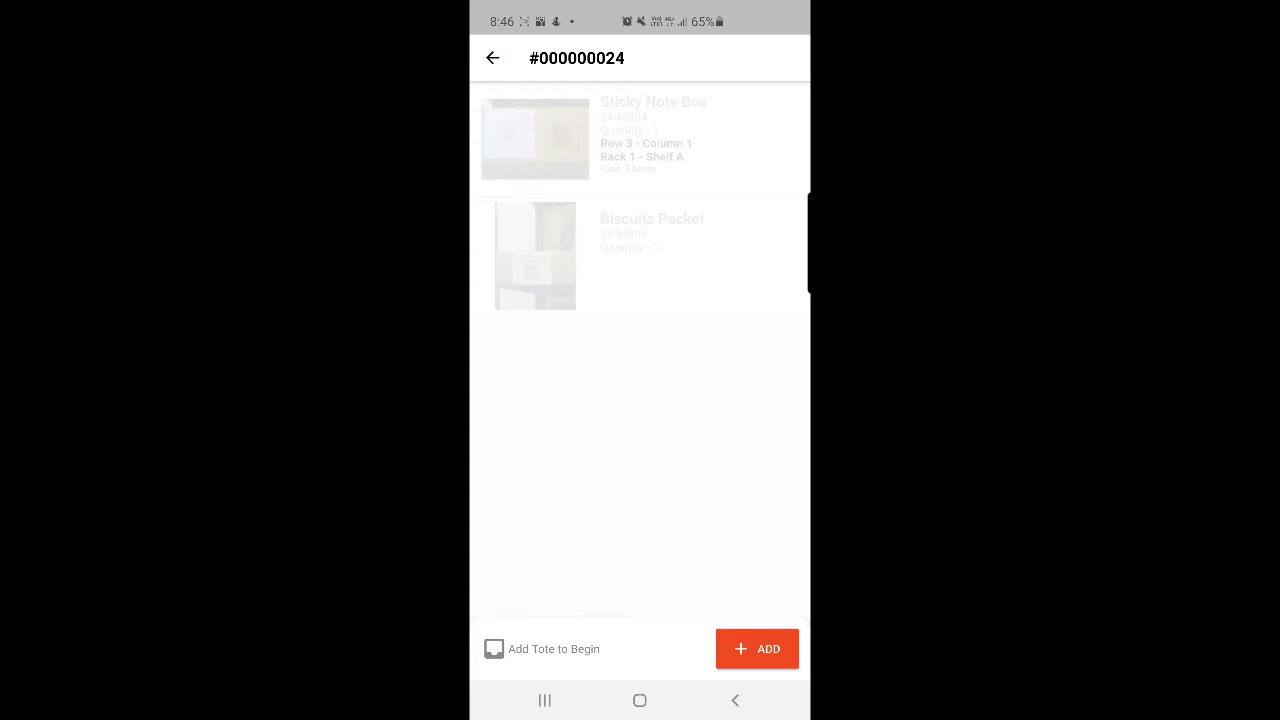
Step: Assign tote Tote-12-2 to order #000000024 and show the Sticky Note Box's other locations, Rack 1 and Rack 2
click(757, 648)
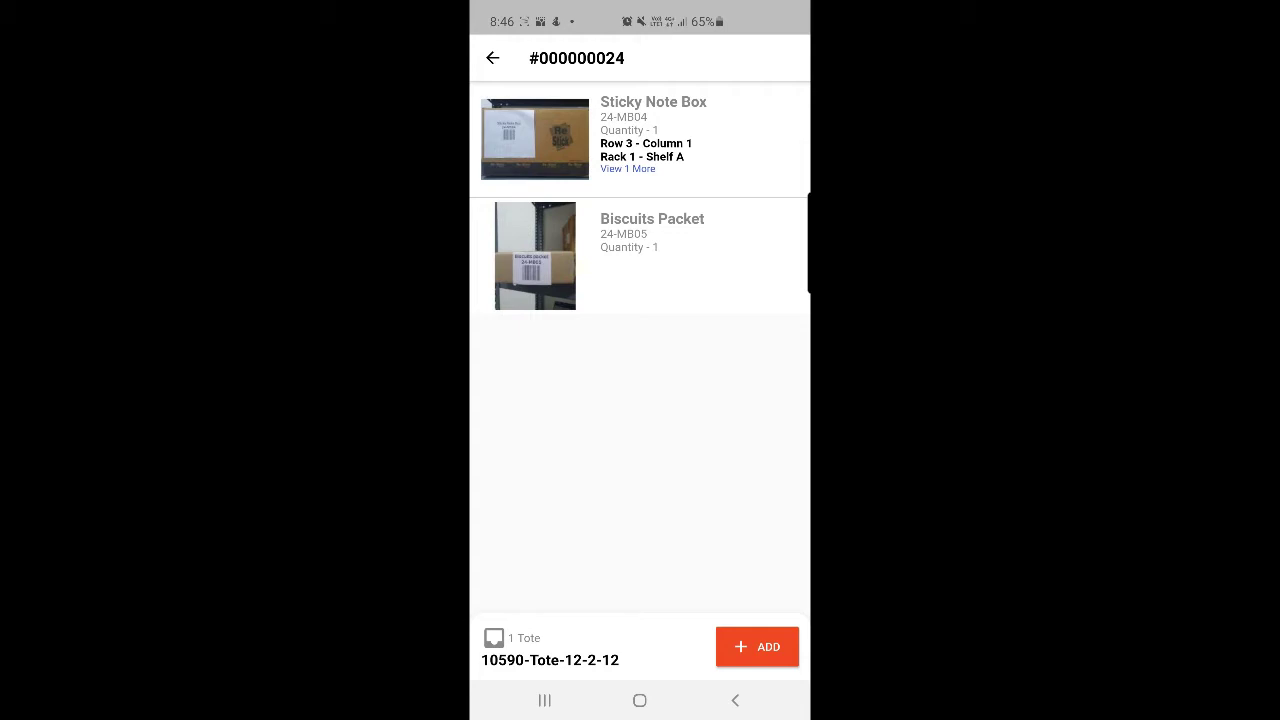
click(627, 168)
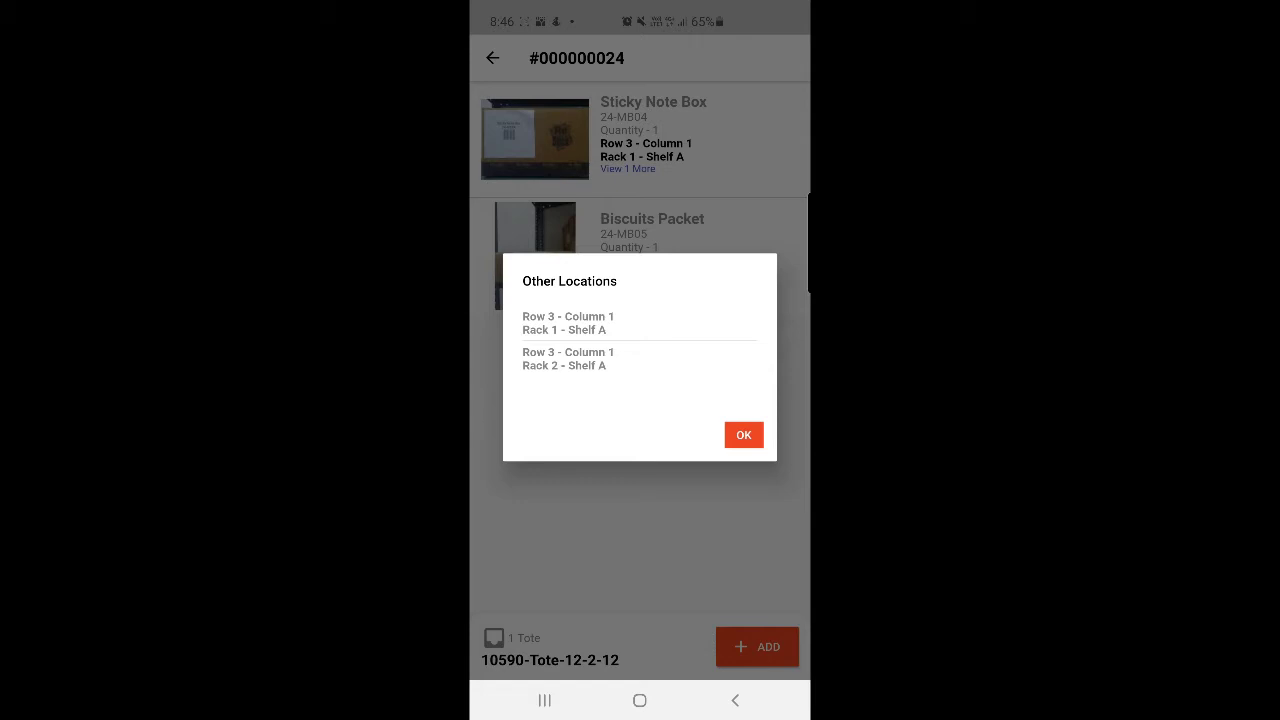
Step: Close the Other Locations list to get back to the Sticky Note Box at Rack 1 - Shelf A
click(743, 434)
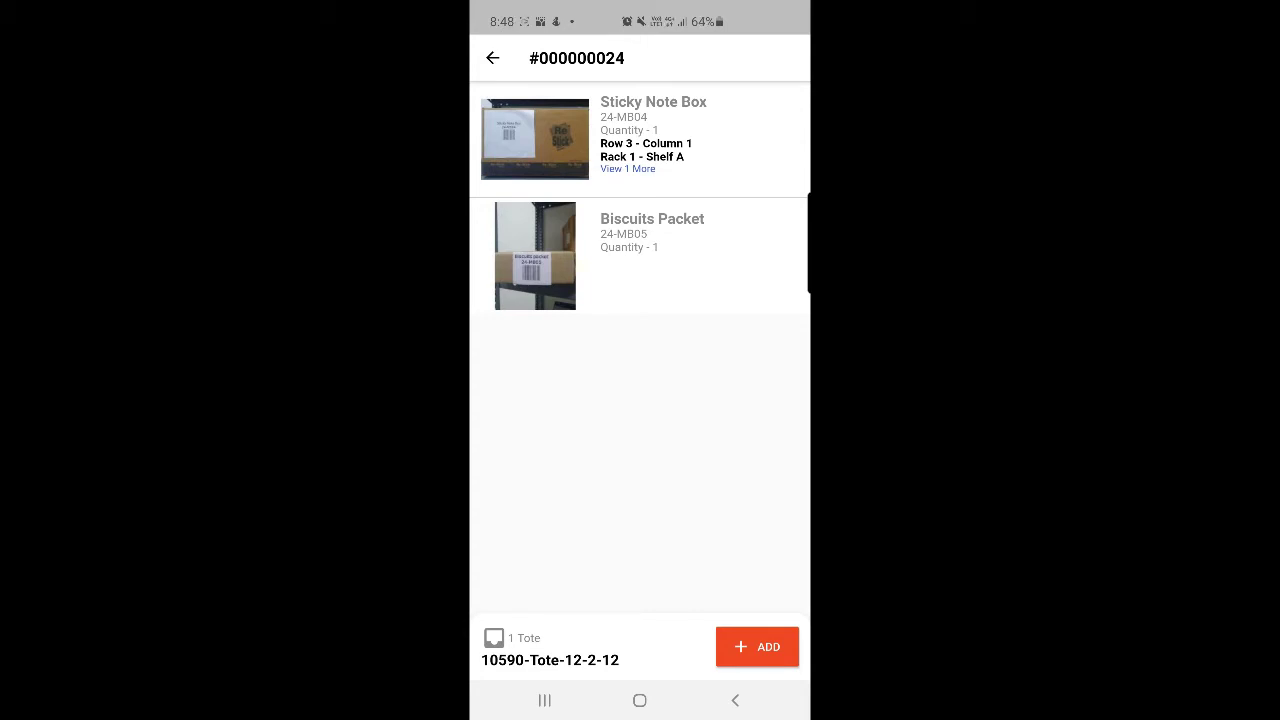
Step: Add Tote-12-3 as the second tote and scan each item until all are collected
click(757, 646)
click(757, 647)
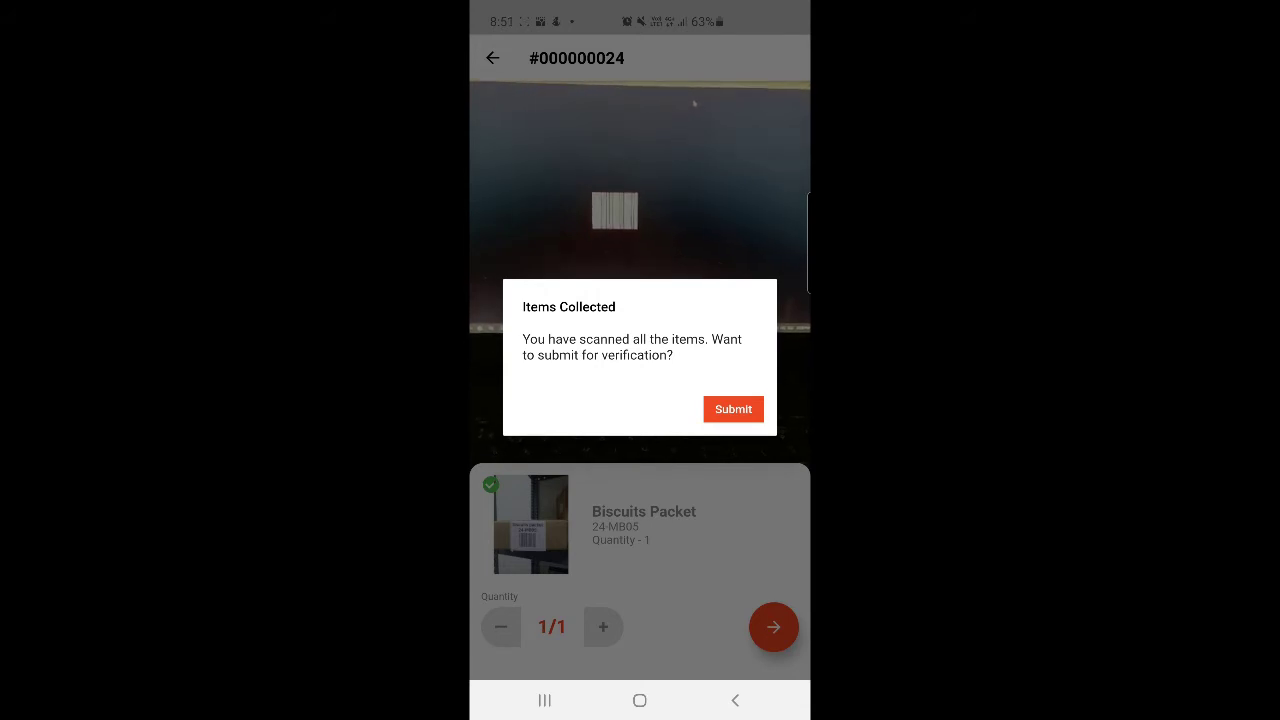
Step: Submit order #000000024 for verification, confirm it in the Order List with both totes, then start verifying
click(733, 409)
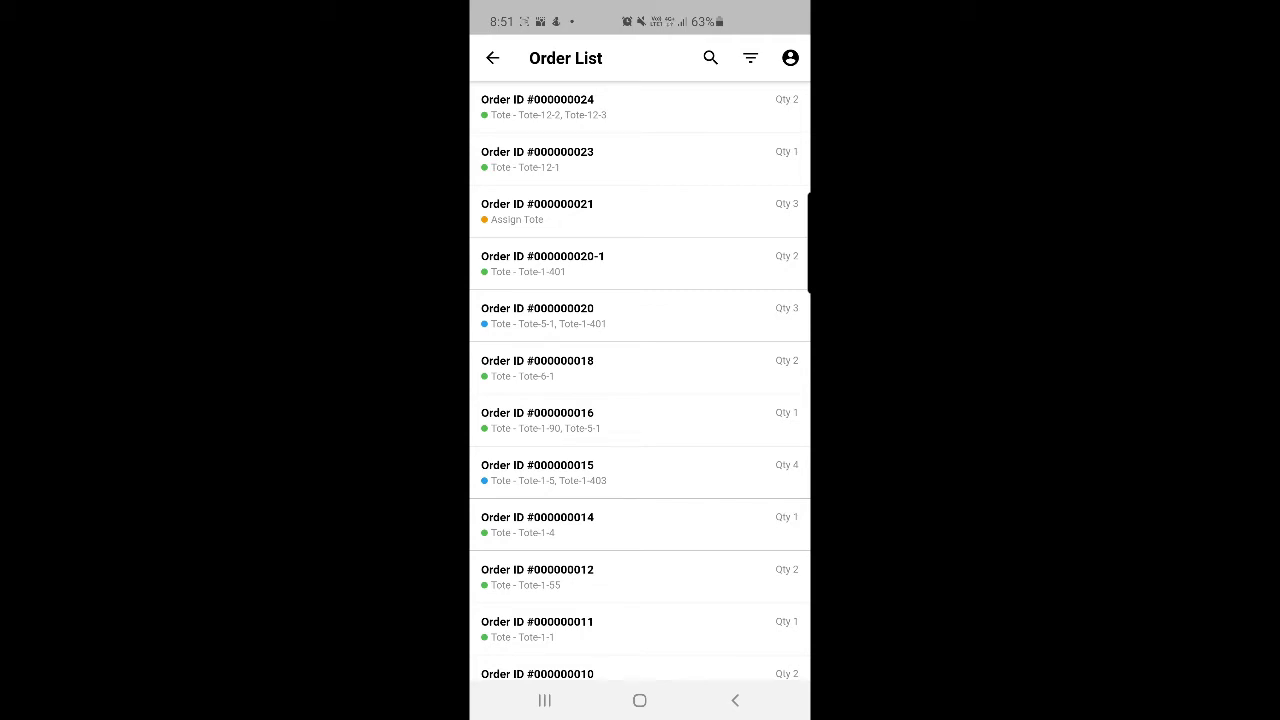
click(492, 58)
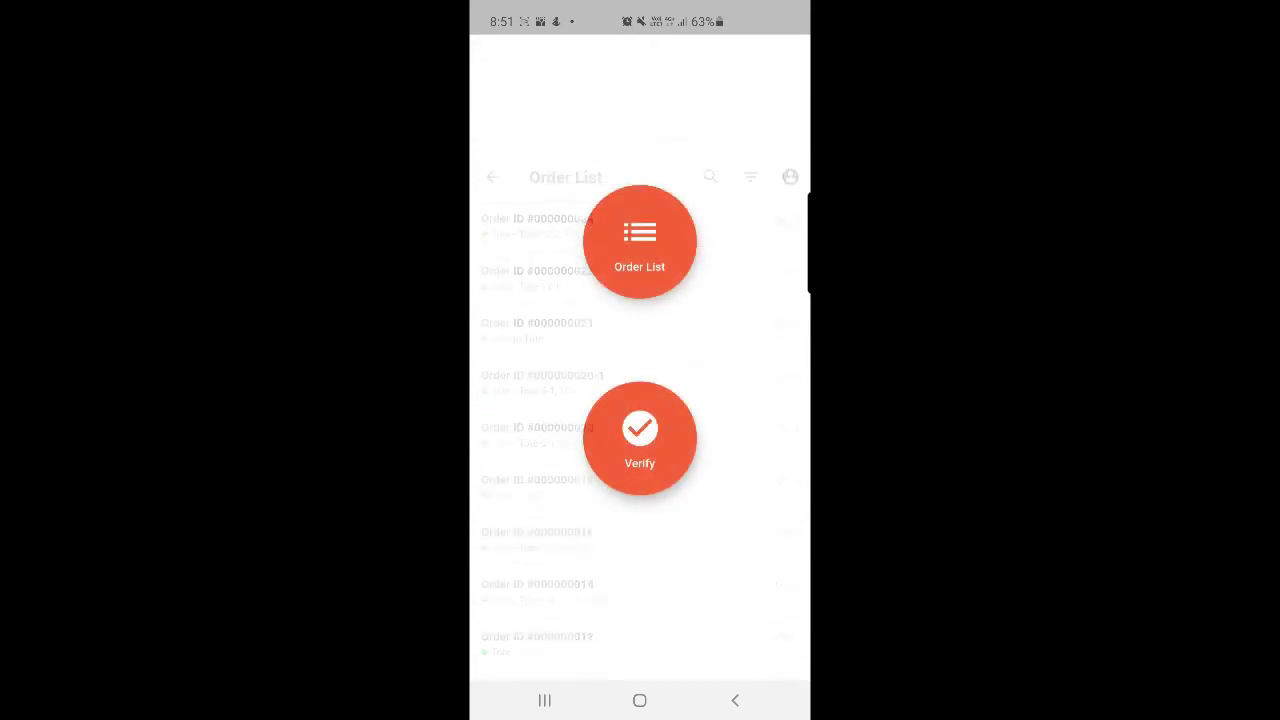
click(639, 241)
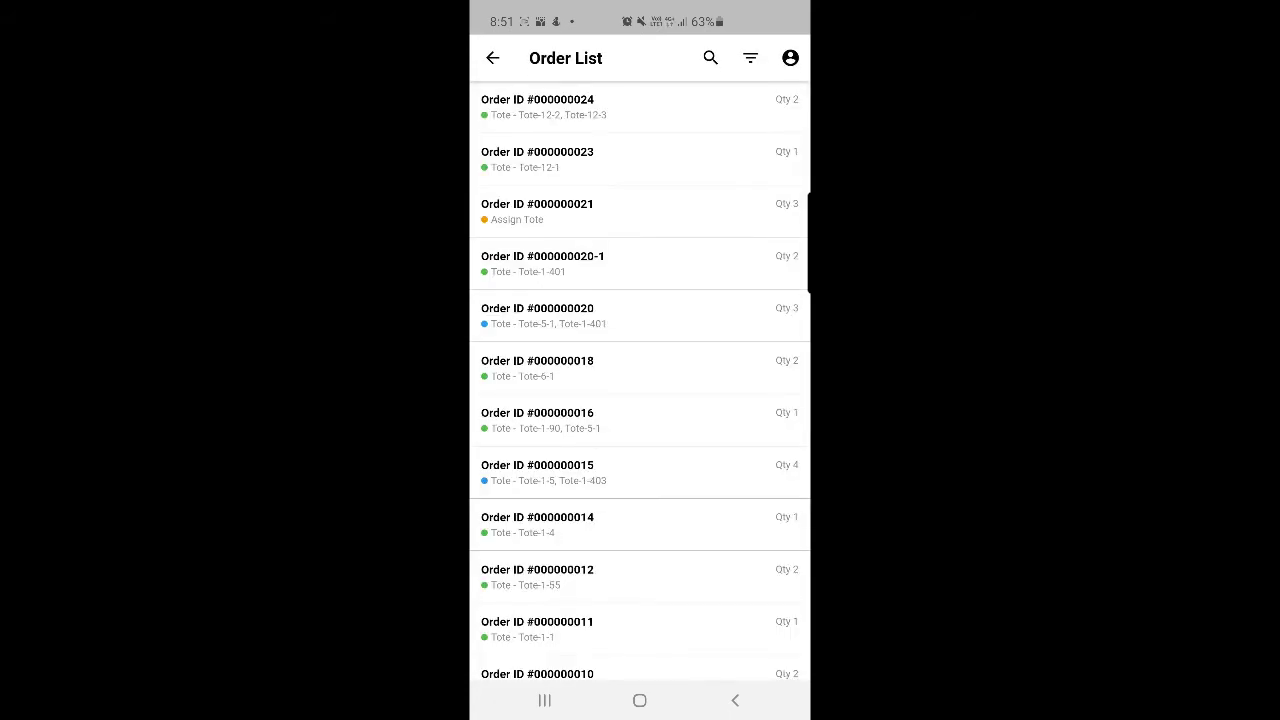
click(492, 58)
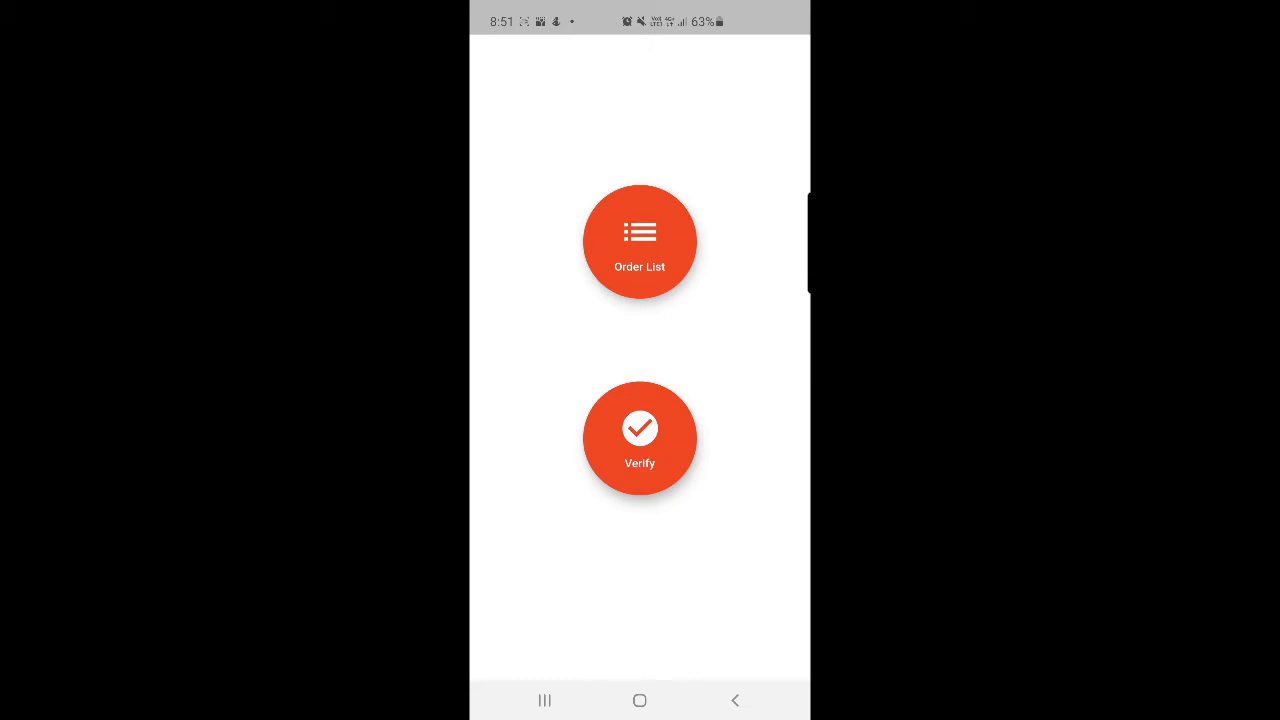
click(640, 438)
Step: Scan tote Tote-12-2 for verification, then back out to the home screen
click(667, 448)
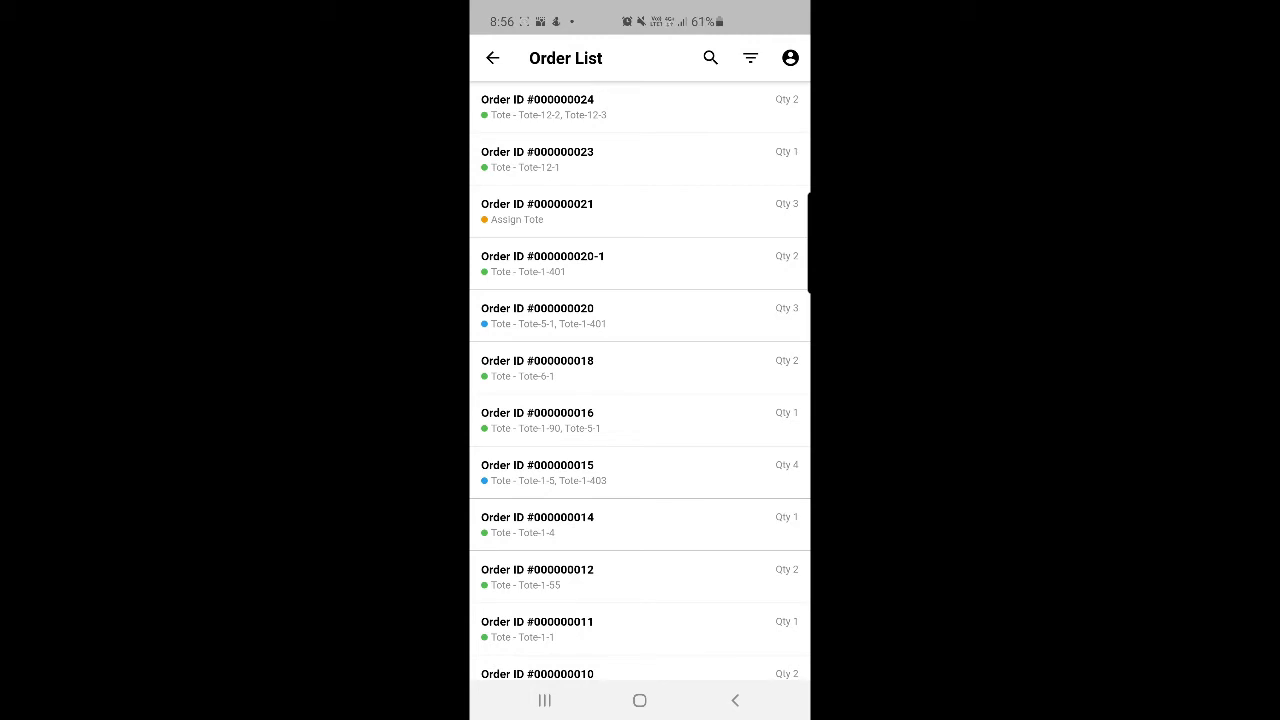
key(Escape)
Step: Scan Tote-12-3 to bring up order #000000024 and confirm all its items are verified
click(639, 438)
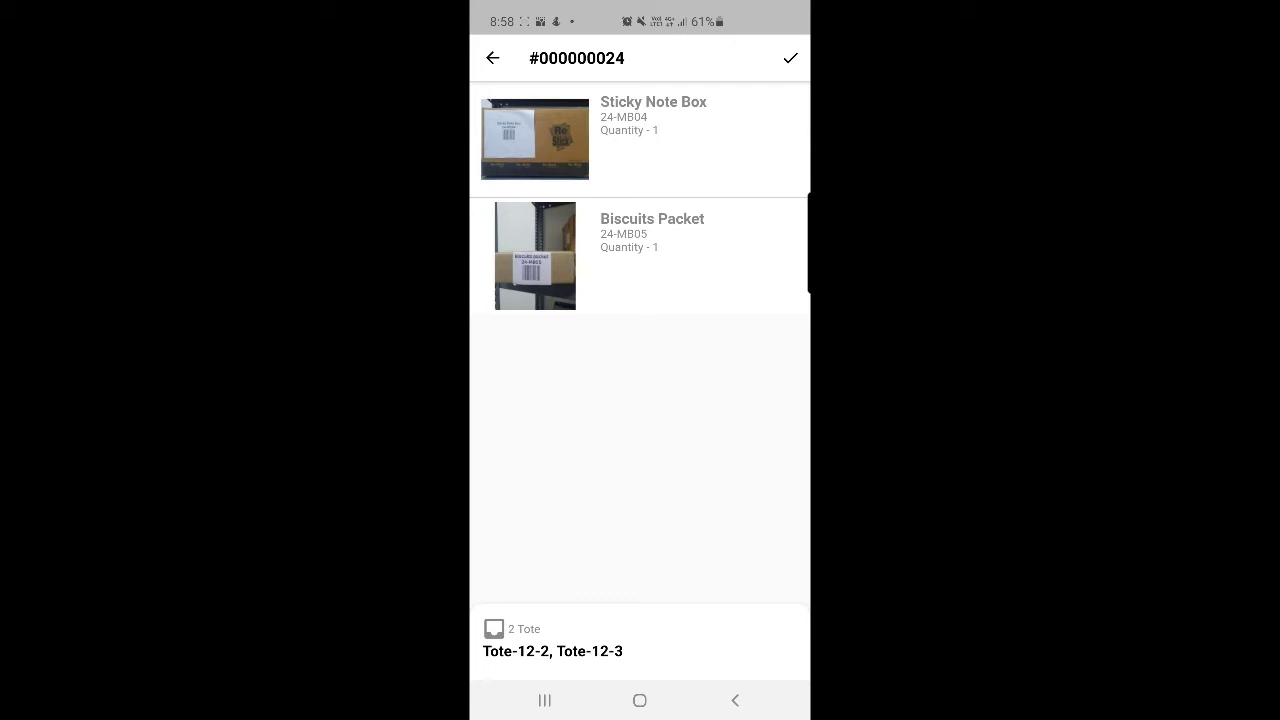
click(790, 58)
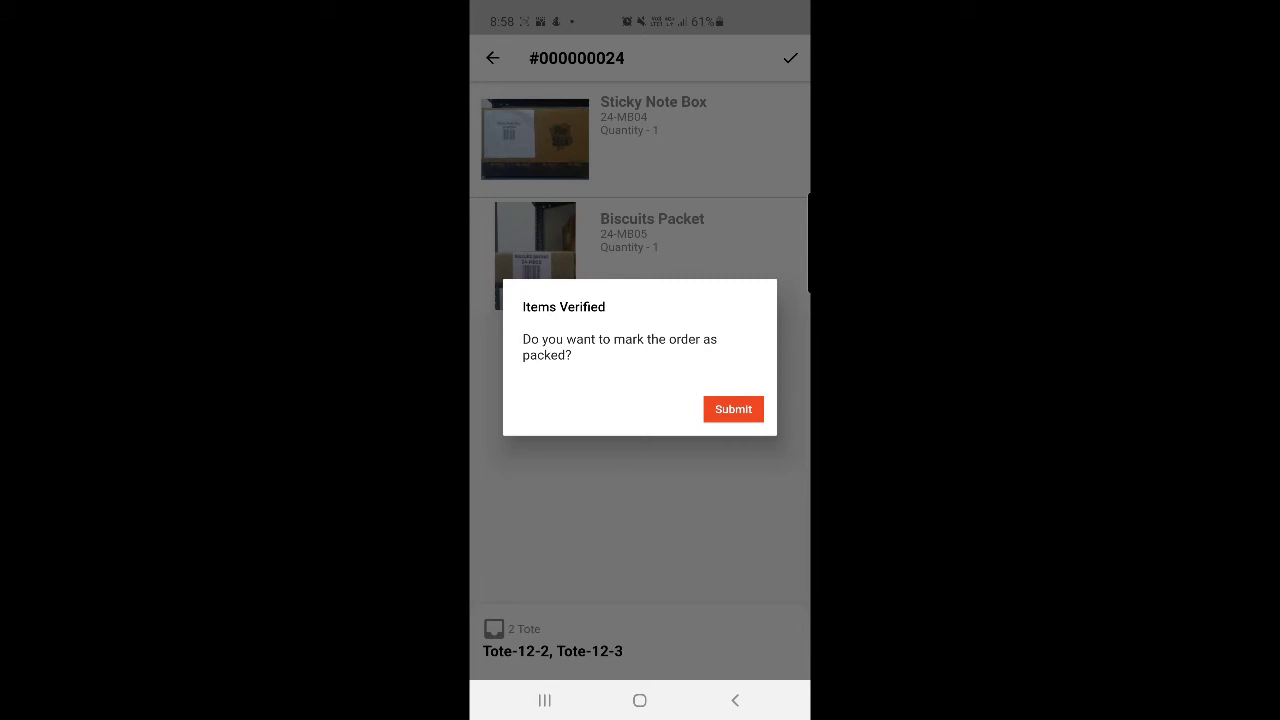
Step: Mark order #000000024 as packed, then select the prefilled username on the Magento admin sign-in page
click(733, 409)
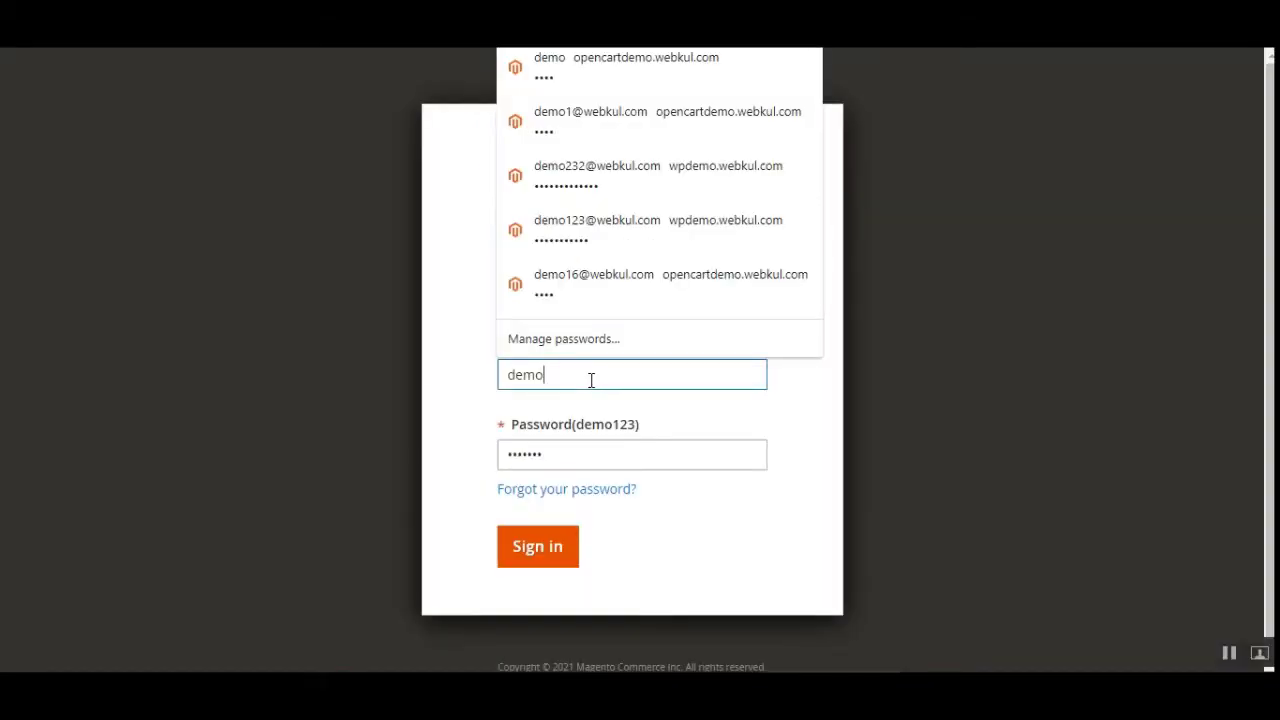
drag(589, 377, 430, 368)
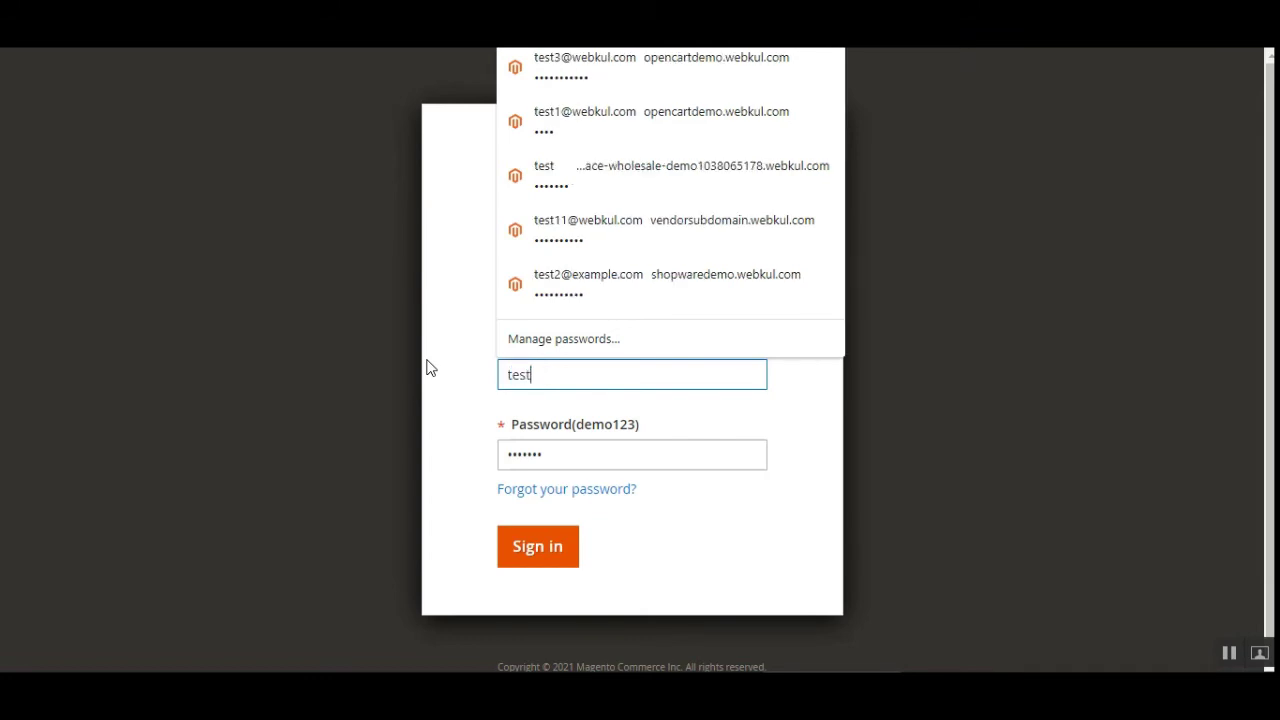
Step: Sign in to Magento Admin by entering the admin username and password
key(Tab)
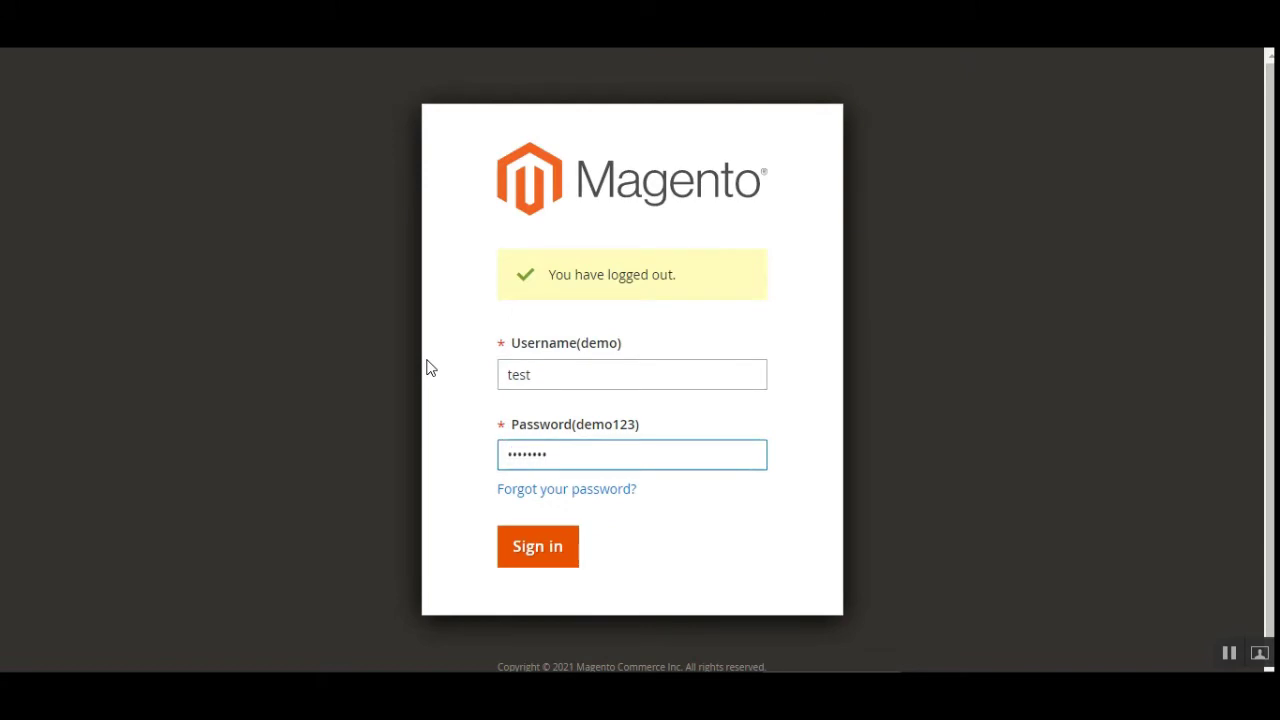
key(Return)
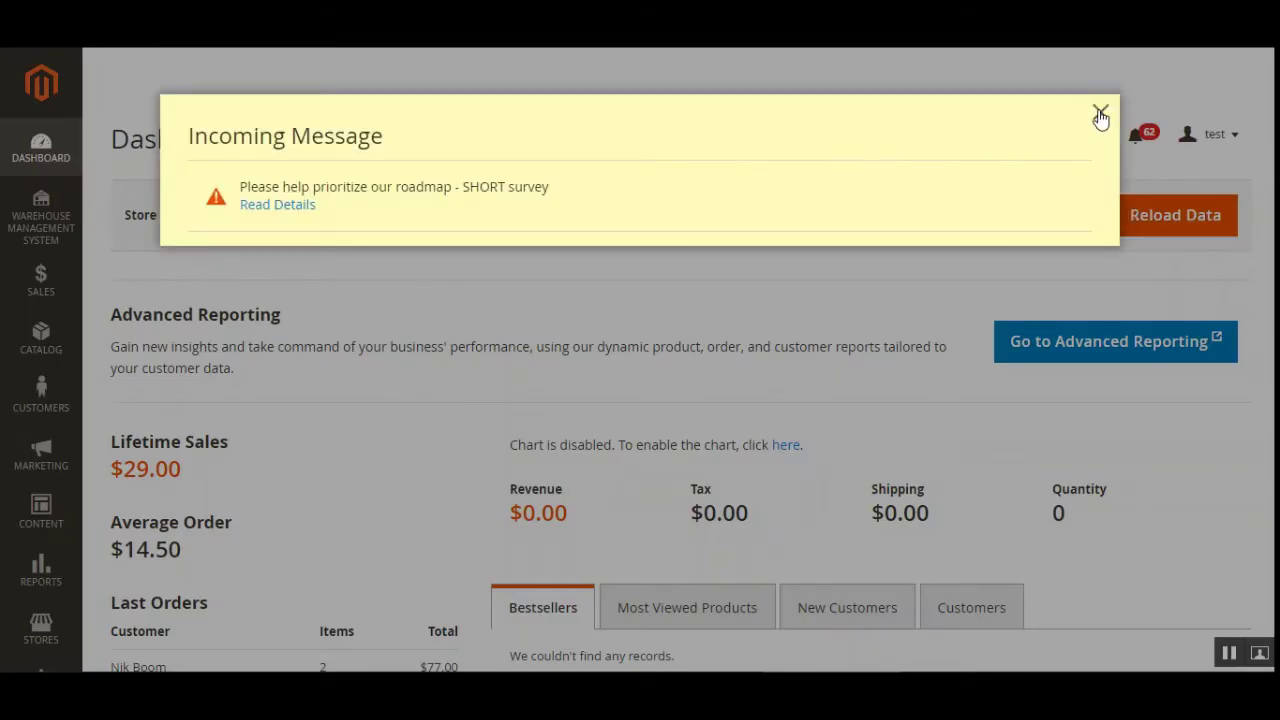
Step: Dismiss the survey message and expand the Warehouse Management System menu to reach WMS Configuration
click(1100, 113)
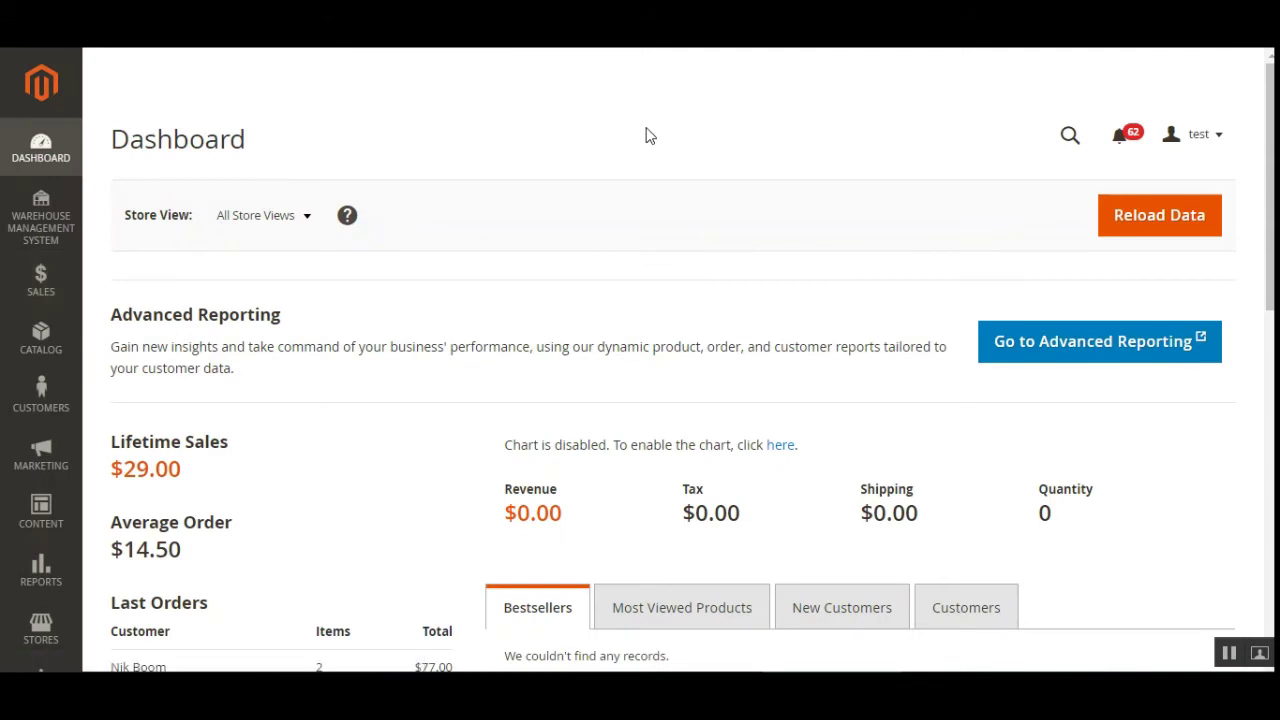
click(40, 228)
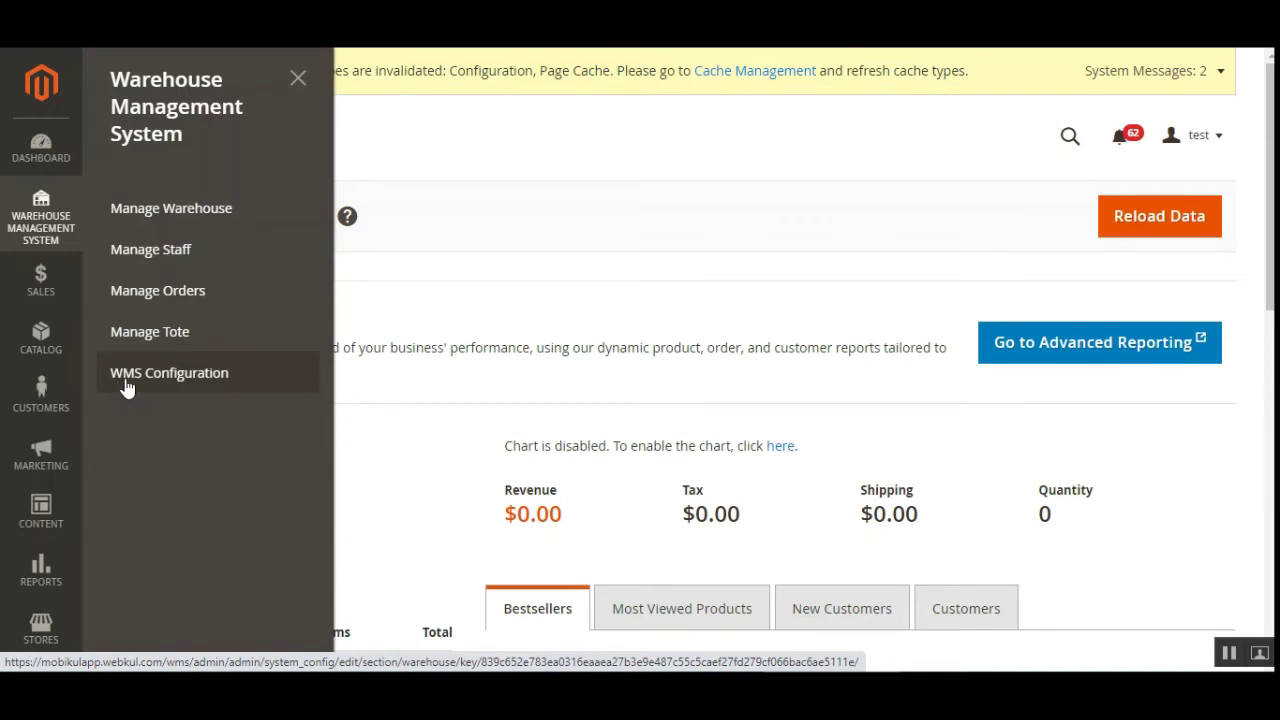
right_click(181, 368)
Step: Open WMS Configuration in a new tab and scroll down to its Api Configuration
click(245, 378)
click(804, 299)
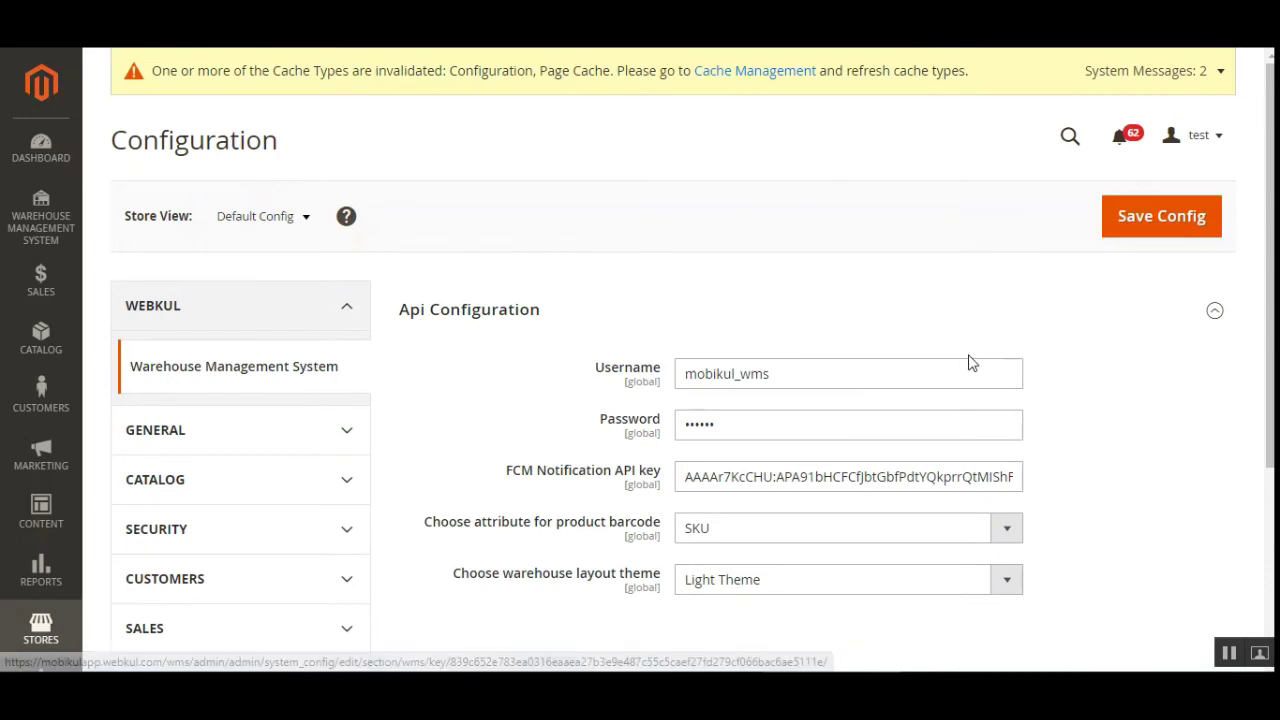
scroll(1045, 309, down, 1)
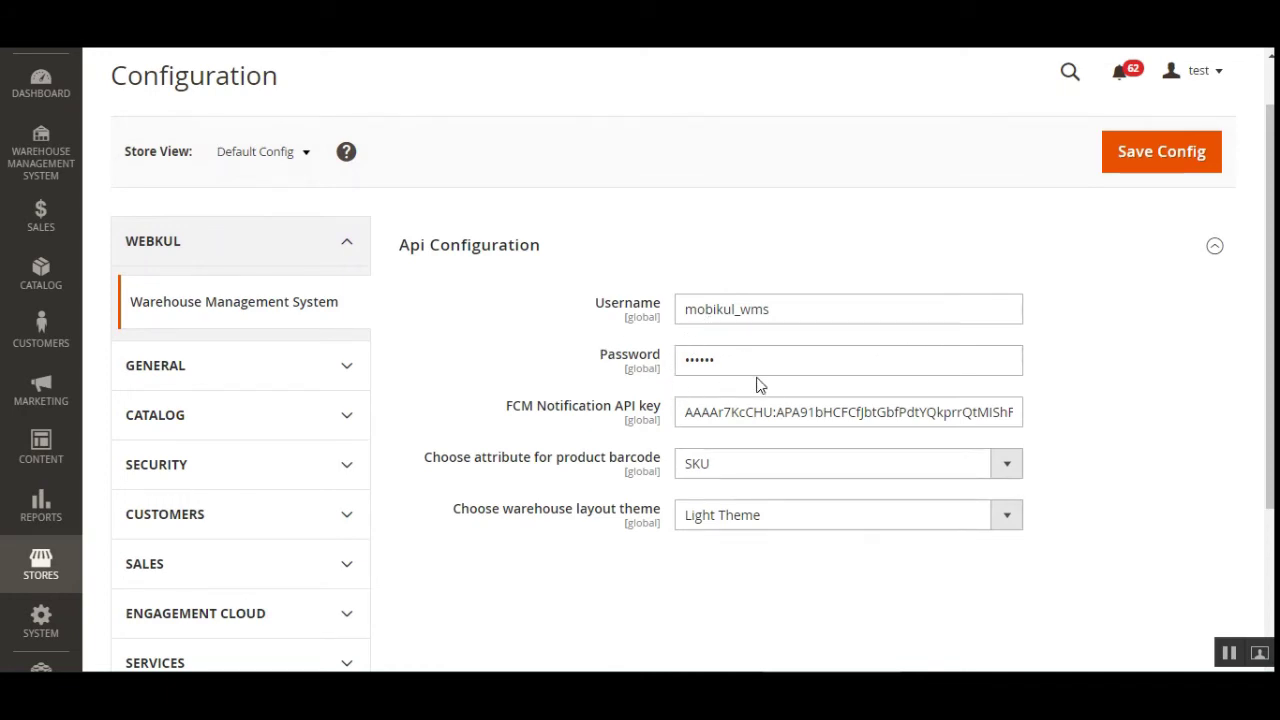
scroll(700, 380, down, 1)
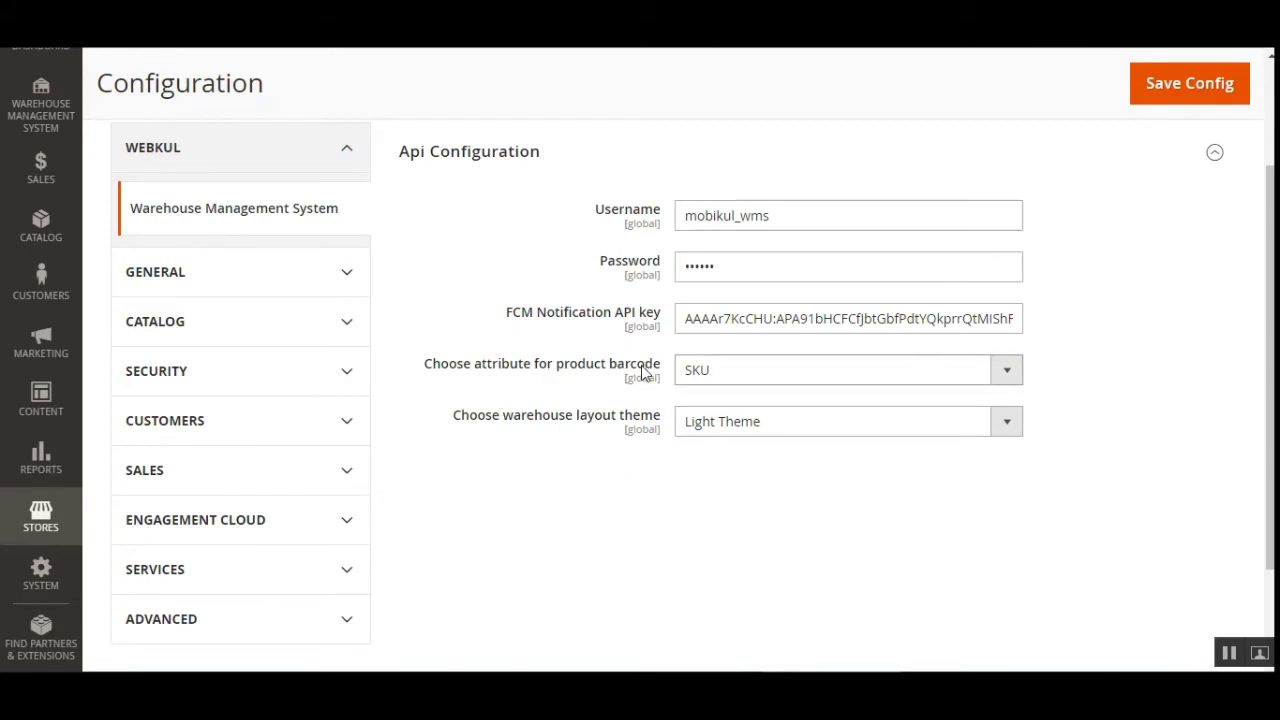
Step: Check the barcode attribute choices, set to SKU, with Light Theme as warehouse layout
drag(480, 424, 651, 489)
click(692, 484)
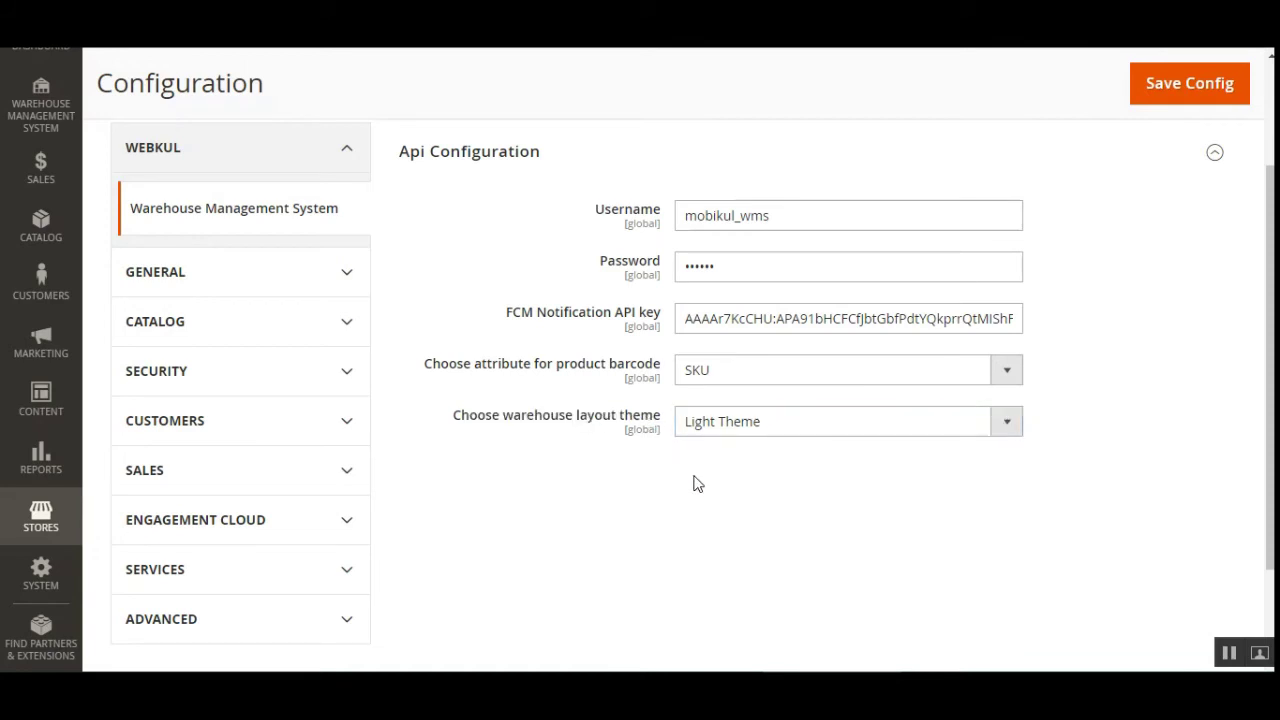
click(779, 366)
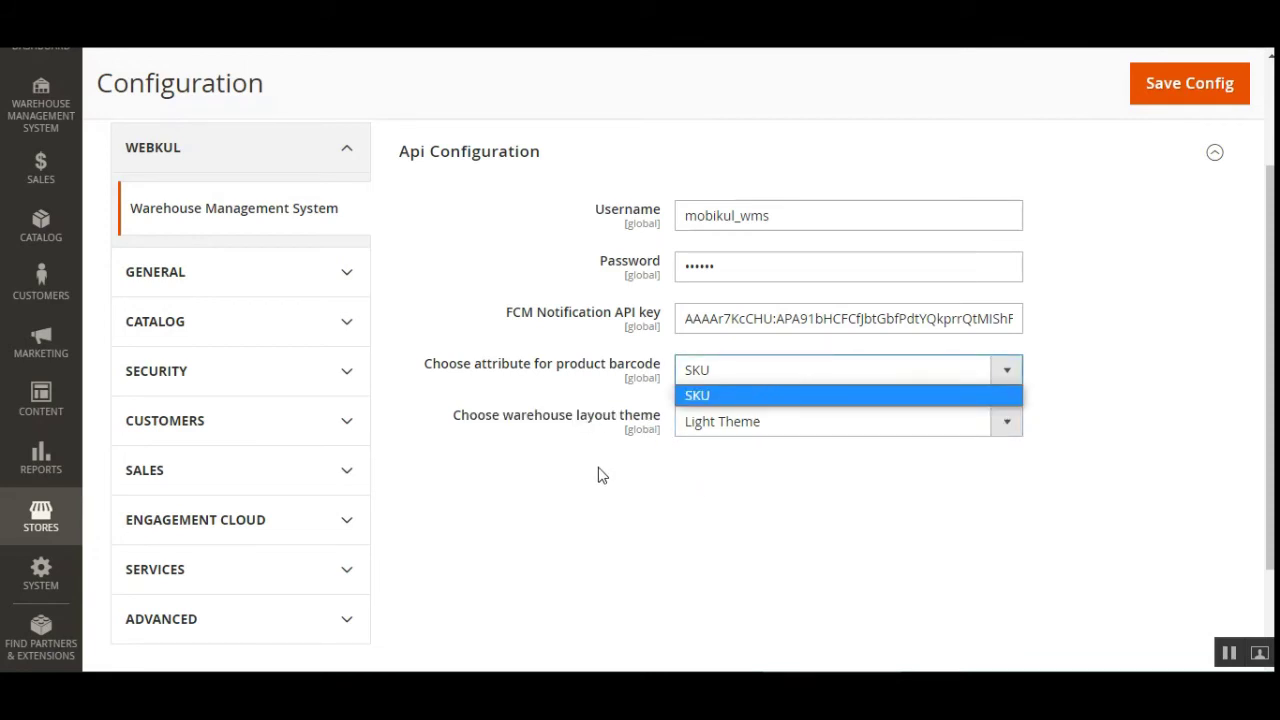
scroll(489, 331, up, 4)
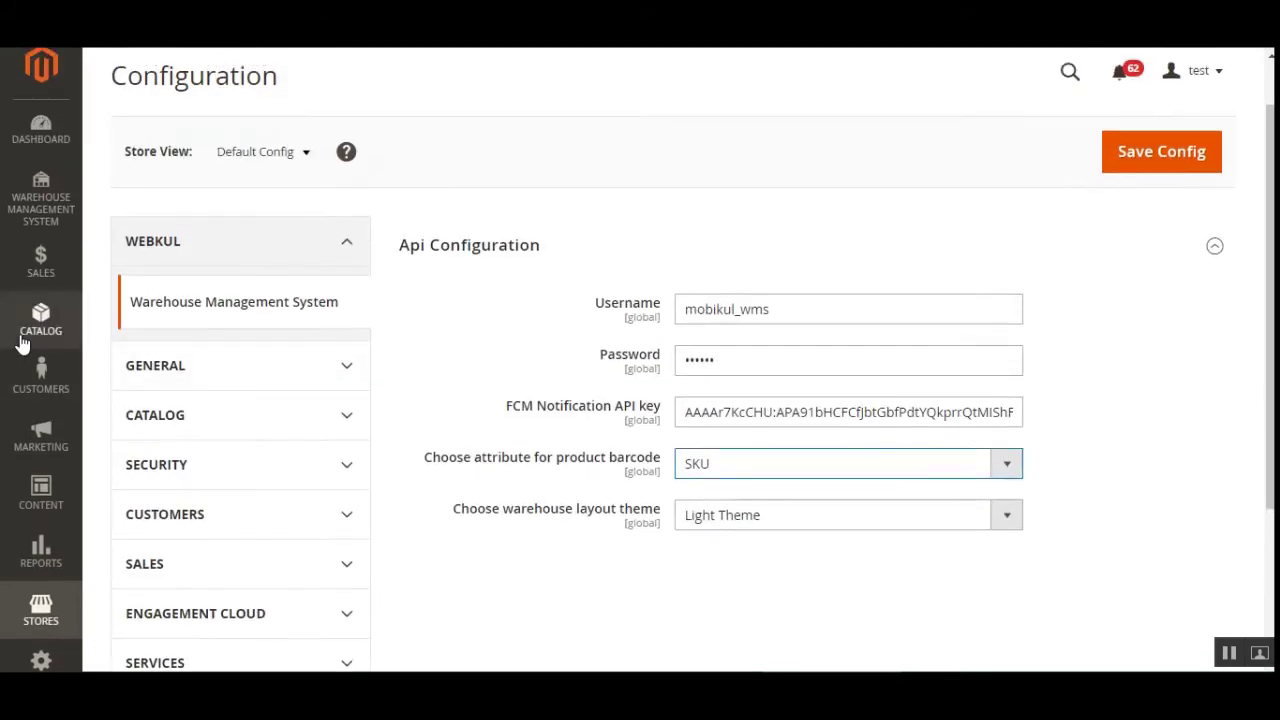
Step: Open the Manage Warehouse grid from the Warehouse Management System menu in a new tab
click(64, 218)
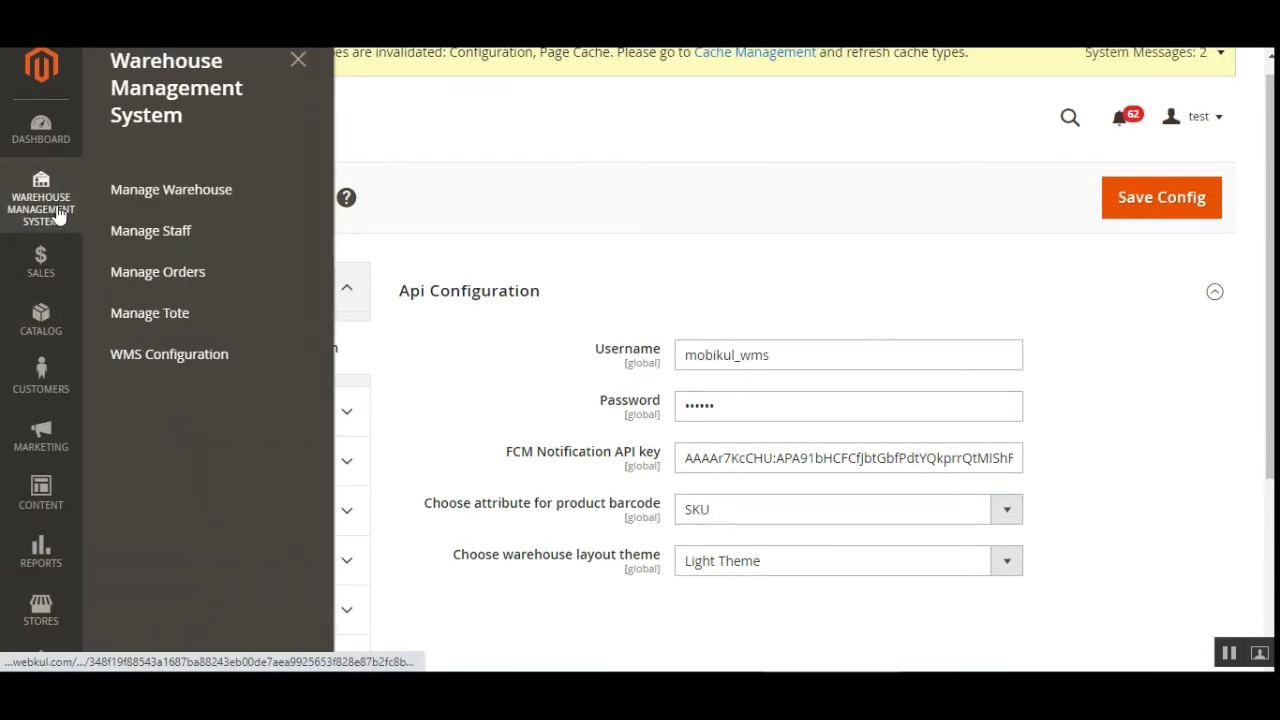
right_click(208, 203)
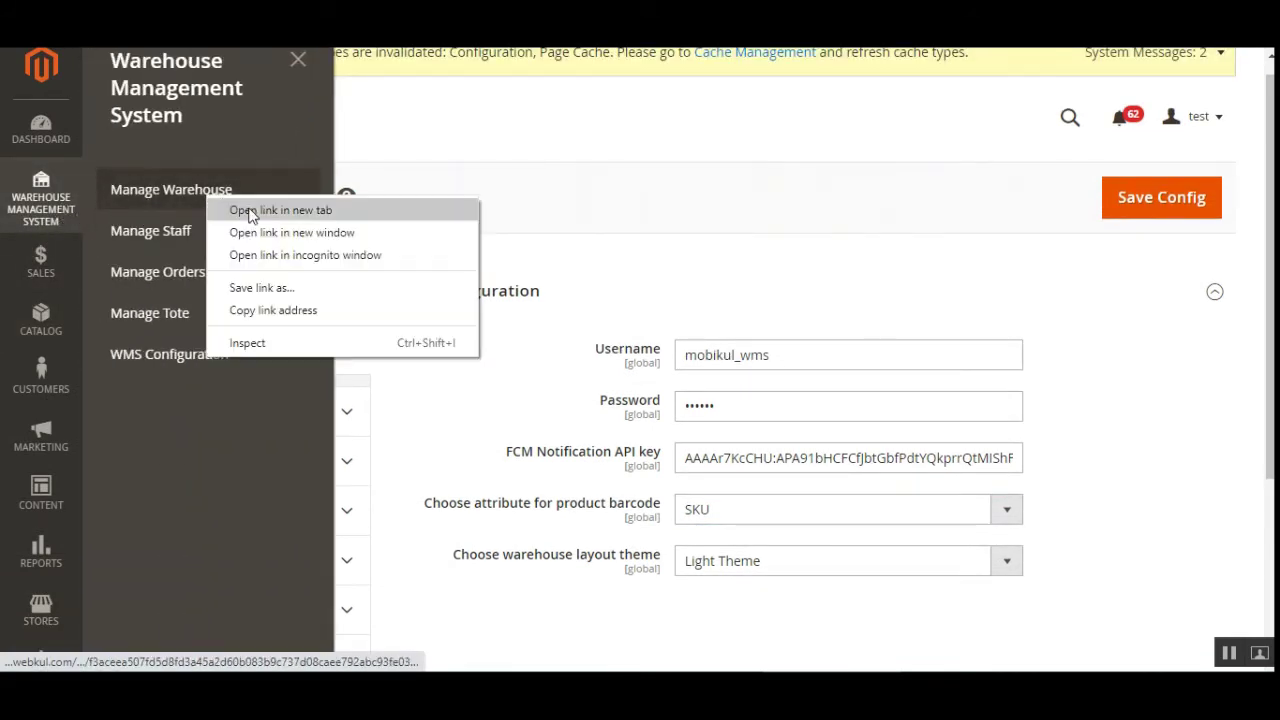
click(240, 208)
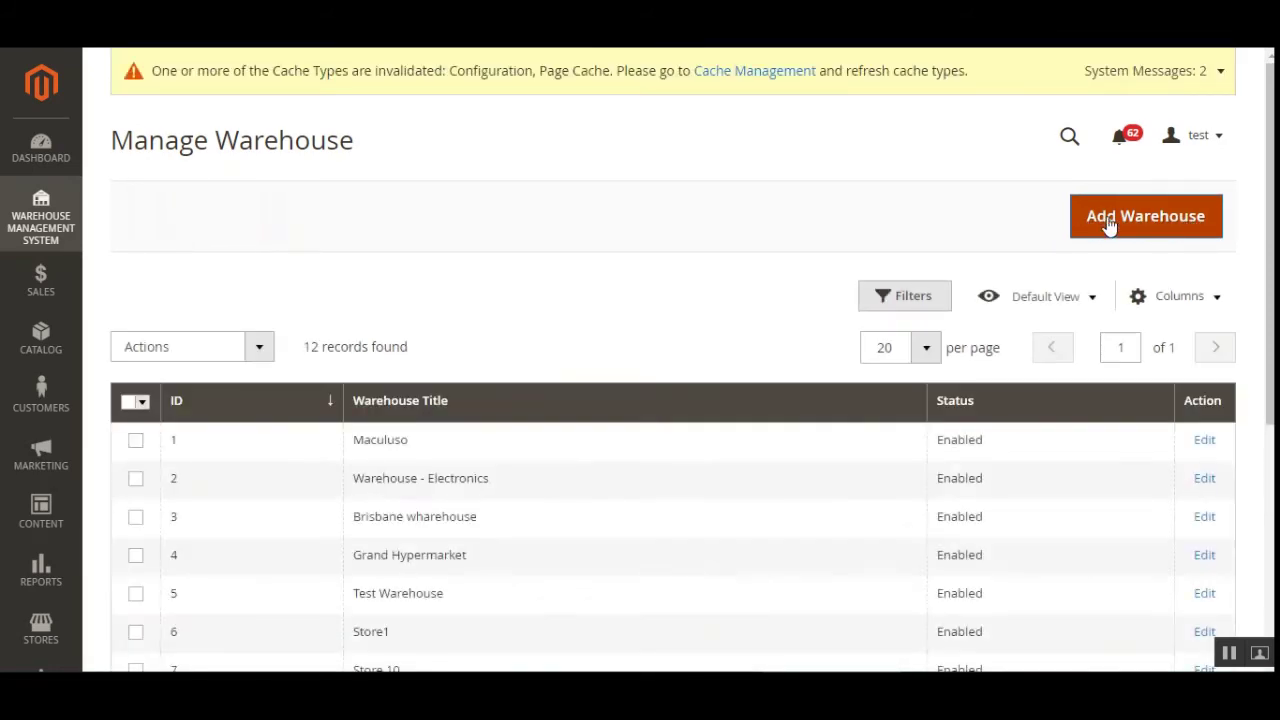
Step: Select Grand Hypermarket and Brisbane wharehouse and review the Disable, Enable and Delete actions without applying any
scroll(672, 400, down, 1)
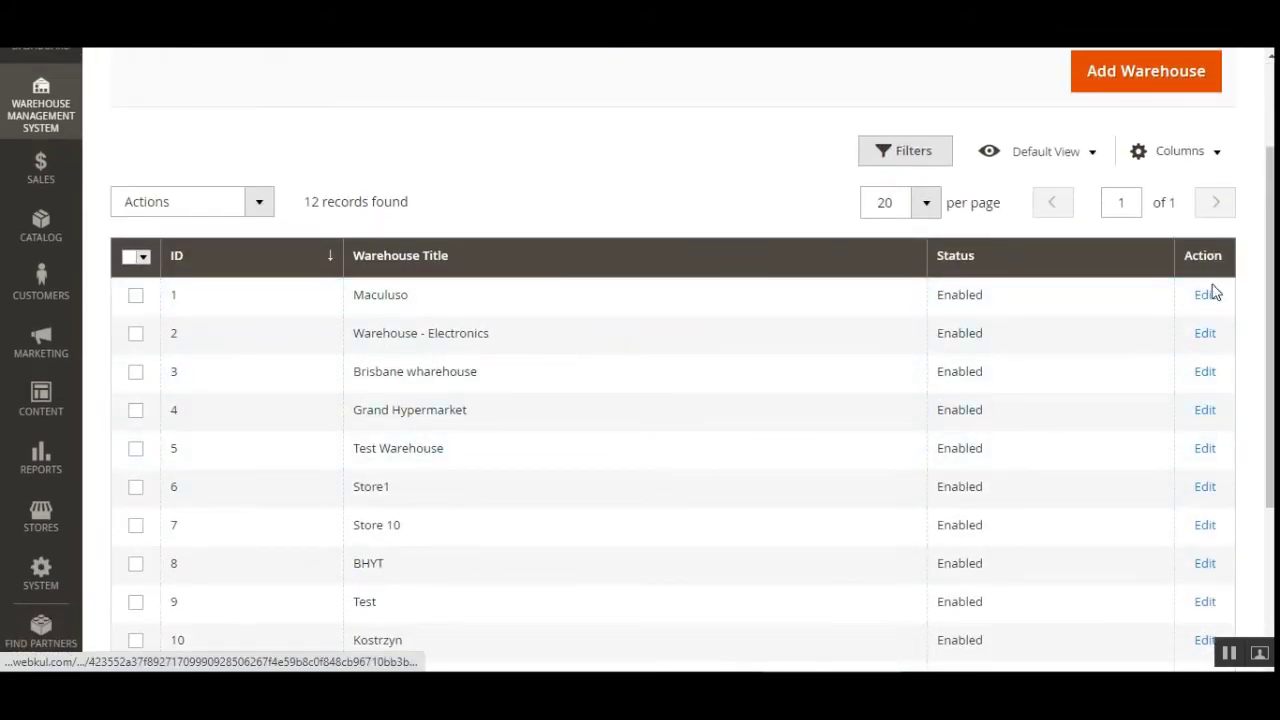
click(254, 205)
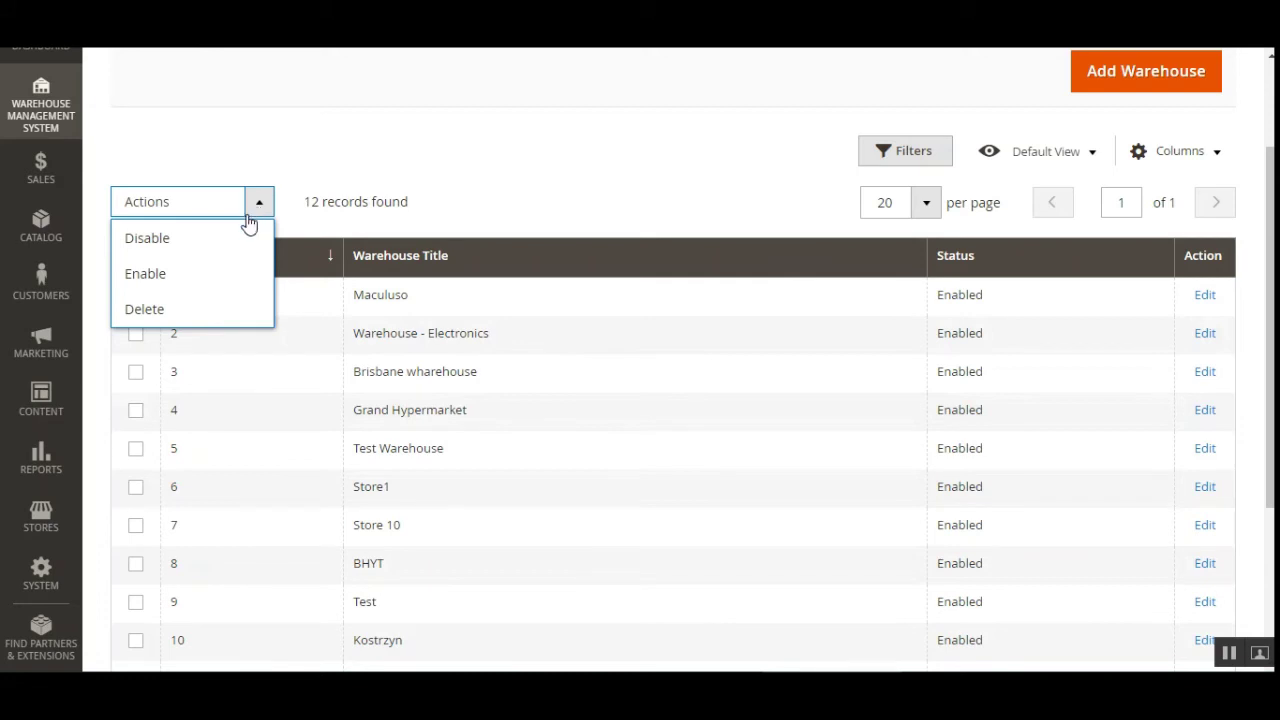
click(136, 411)
click(136, 372)
click(231, 211)
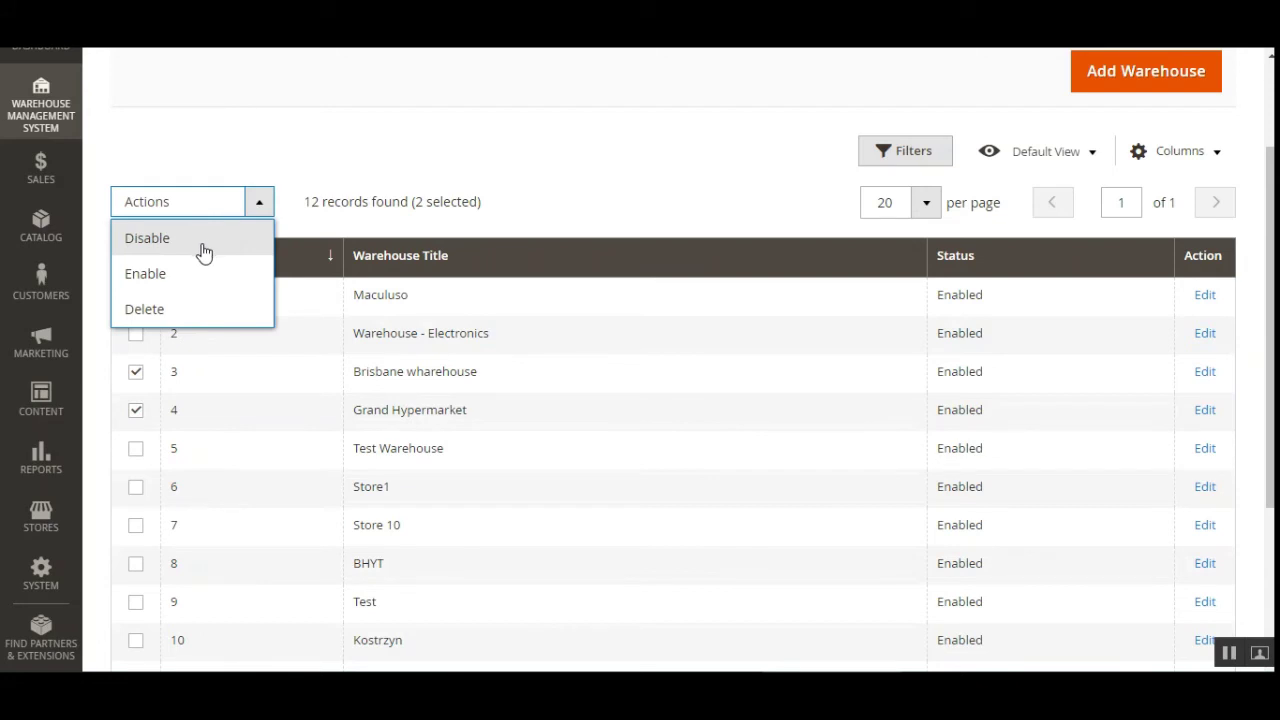
click(688, 190)
Step: Reveal the ID, Warehouse Title and Status filters, check the Status choices, then begin adding a warehouse
click(882, 160)
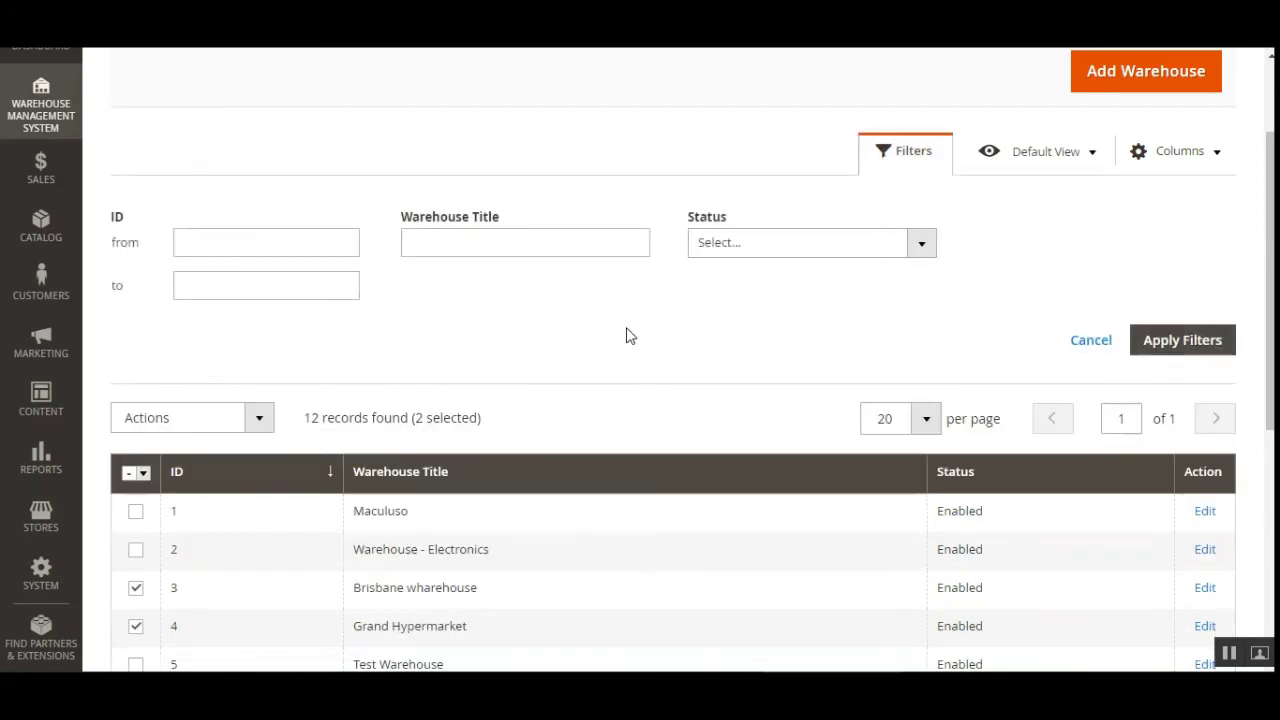
scroll(629, 334, up, 3)
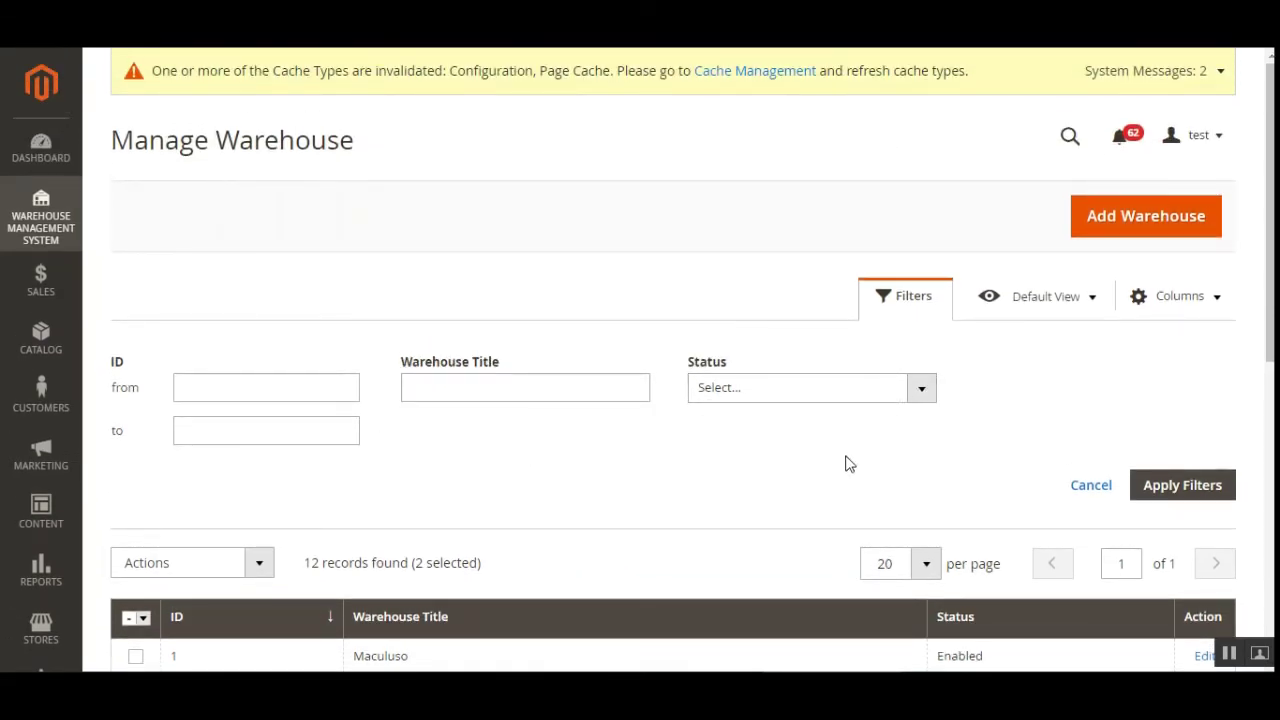
click(922, 399)
click(1040, 404)
click(1146, 214)
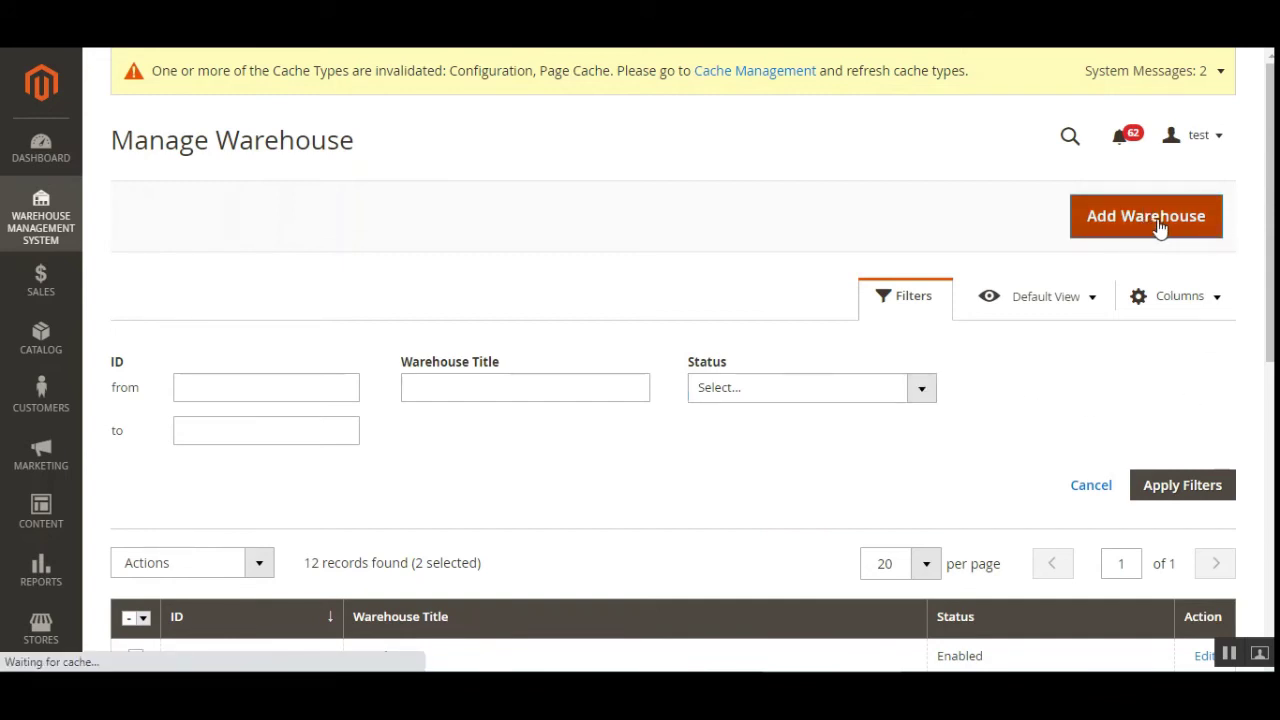
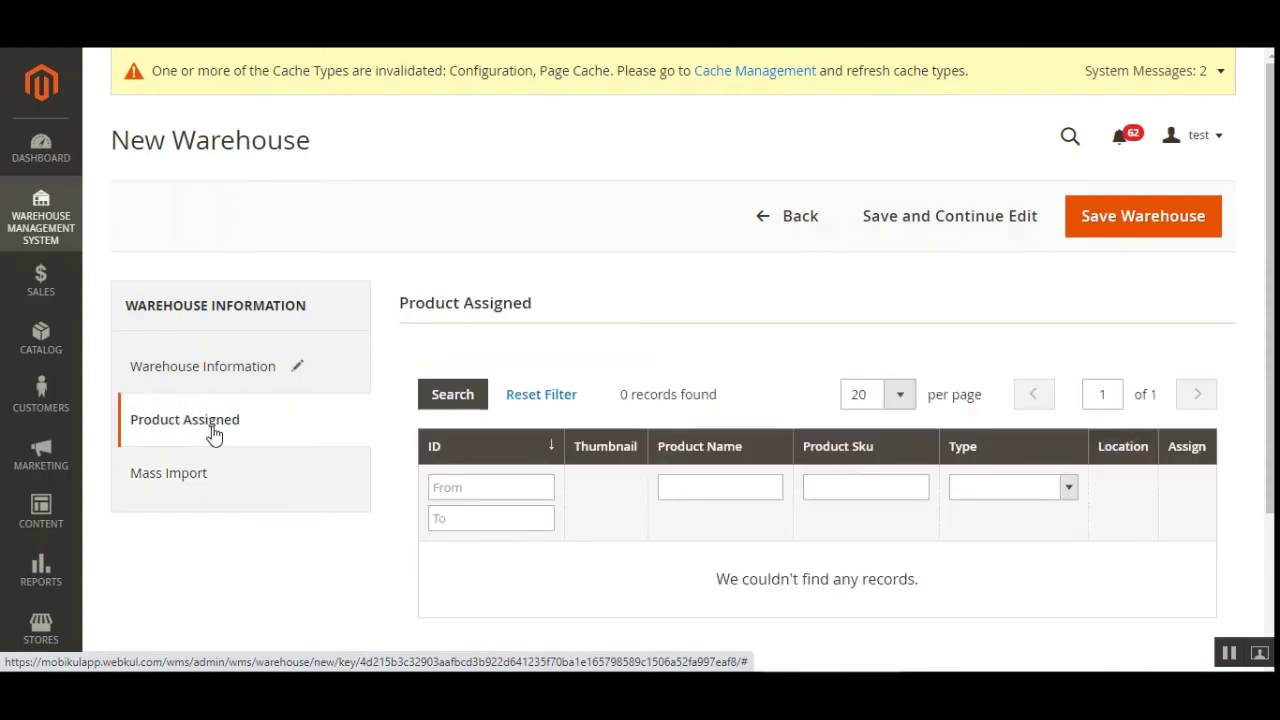
scroll(616, 574, down, 2)
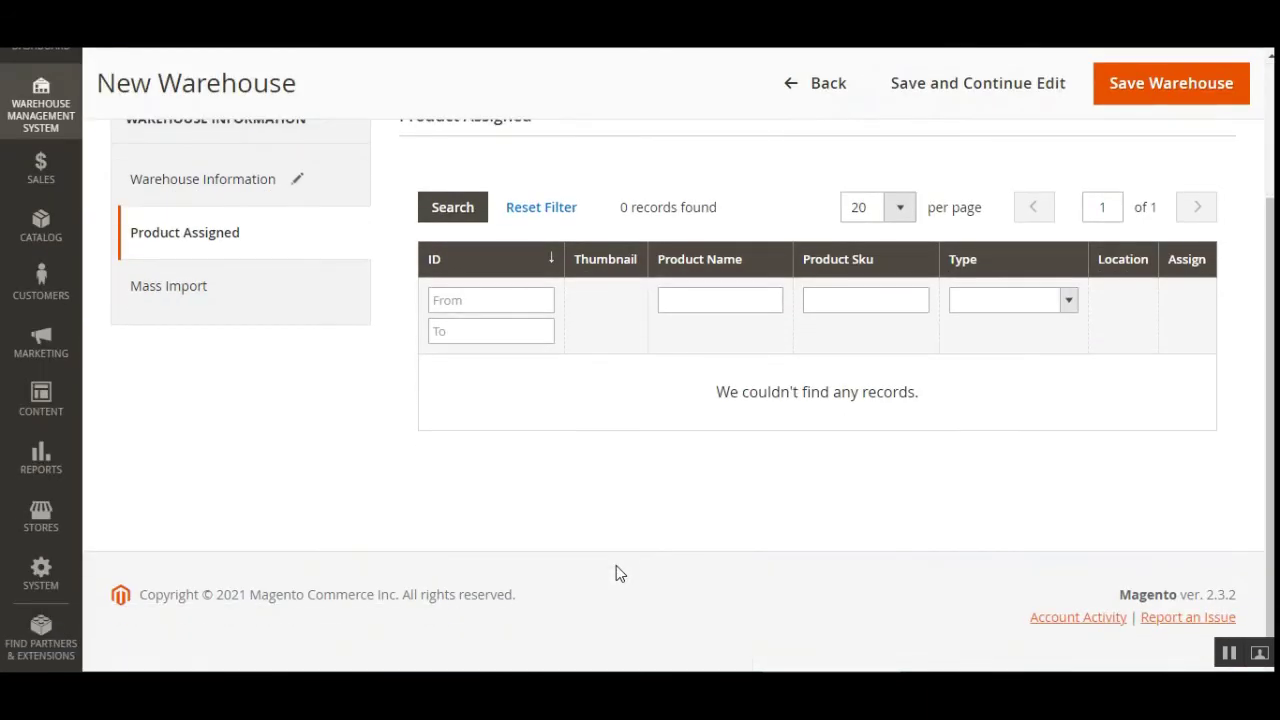
scroll(616, 565, up, 1)
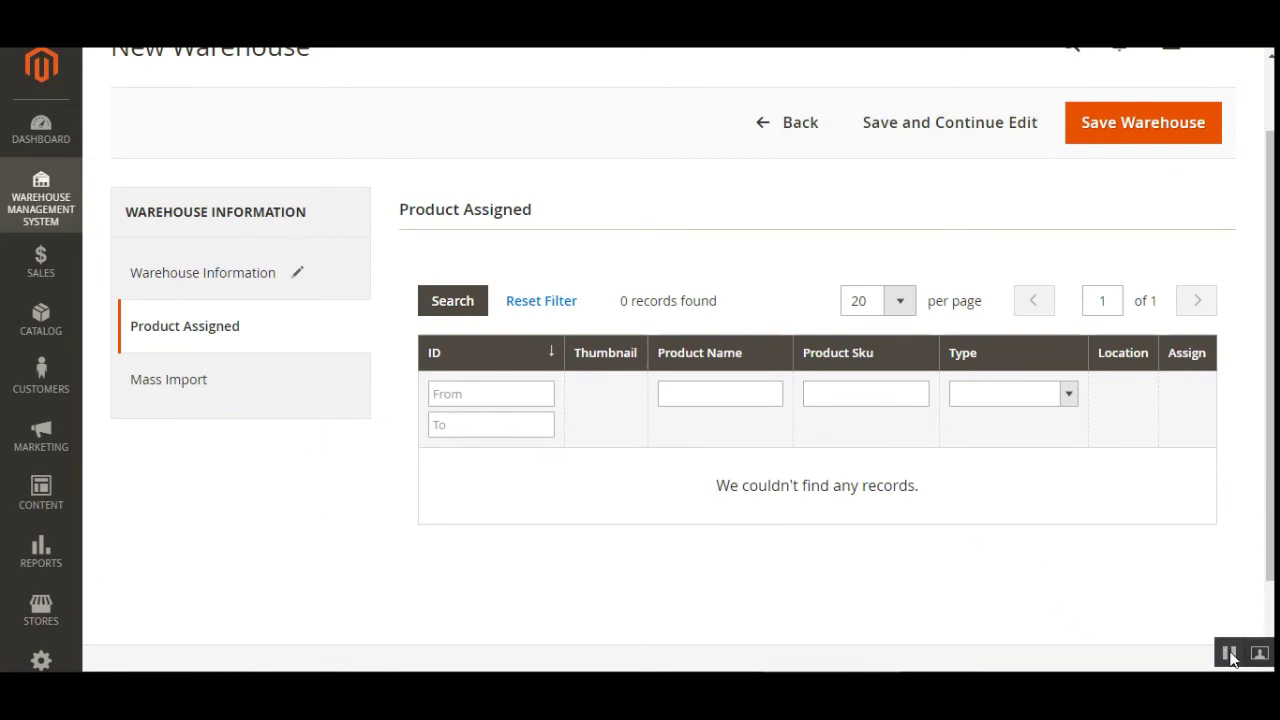
scroll(700, 560, up, 1)
Step: Open the Manage Warehouse list of 12 warehouses and pick Warehouse - Electronics to edit
click(41, 218)
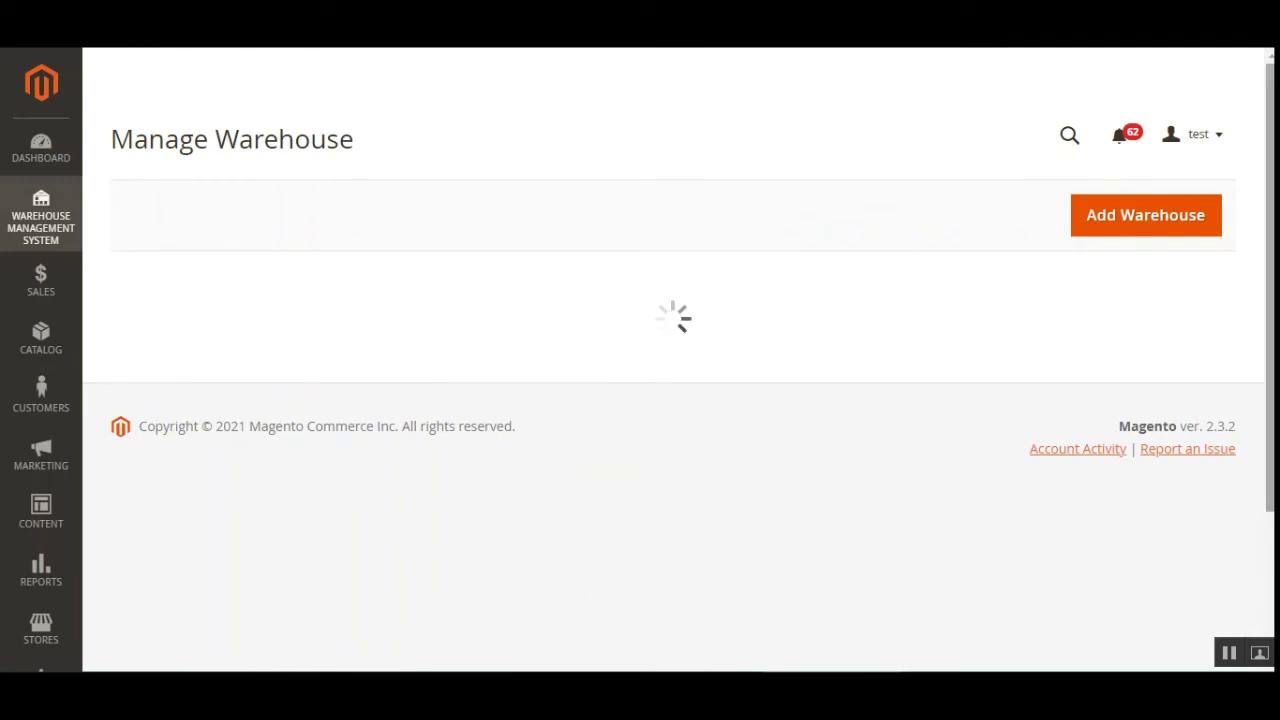
scroll(672, 360, down, 2)
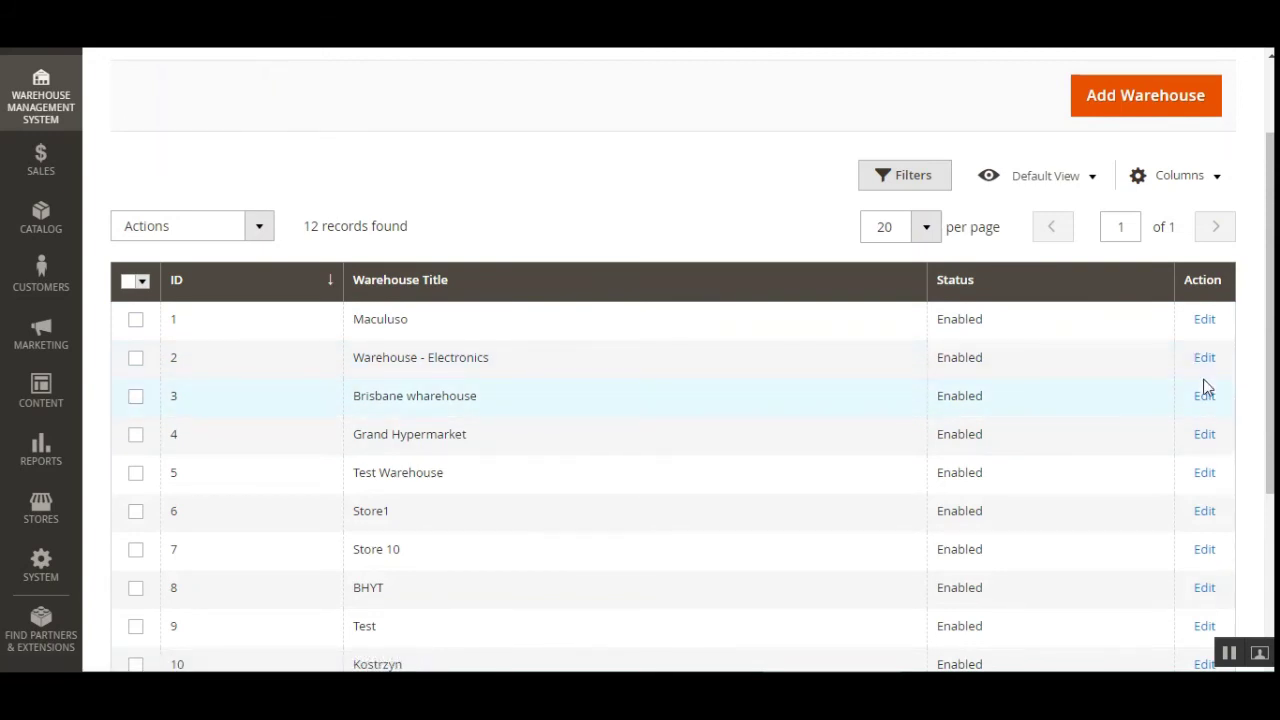
click(1203, 388)
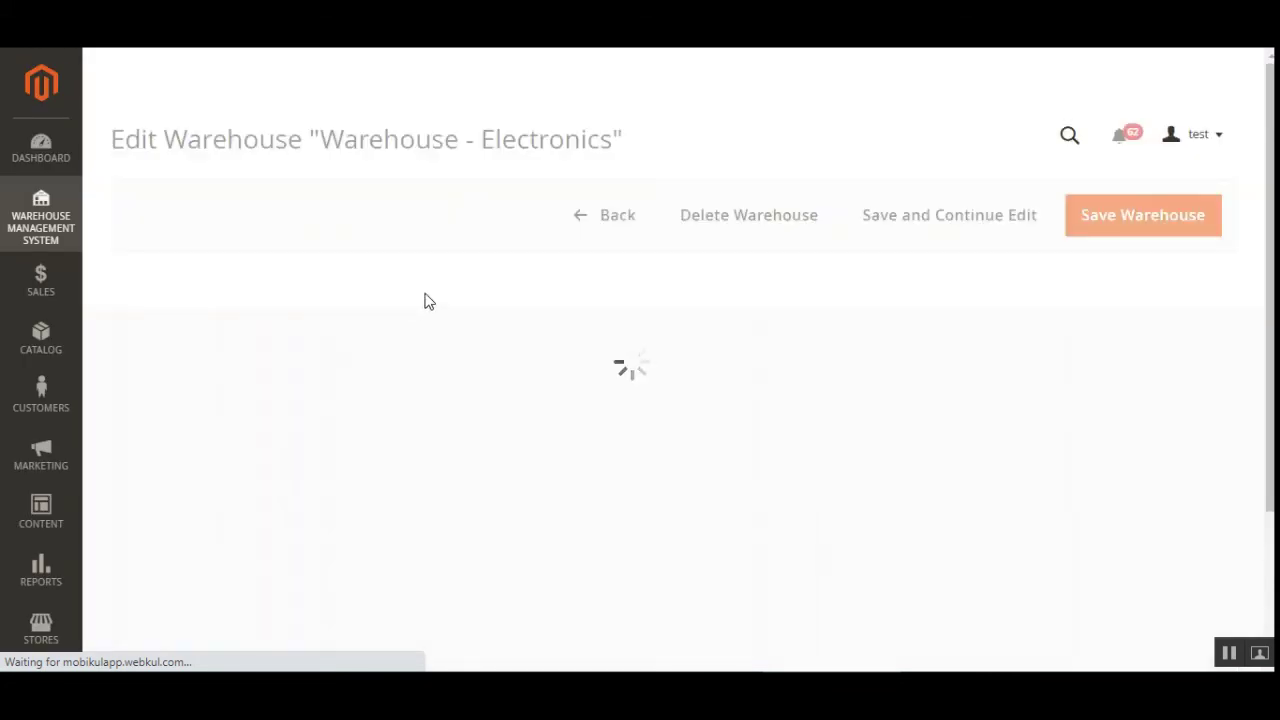
Step: Show Warehouse - Electronics' Product Assigned grid, where Milk Box has two rack locations
scroll(1263, 272, down, 1)
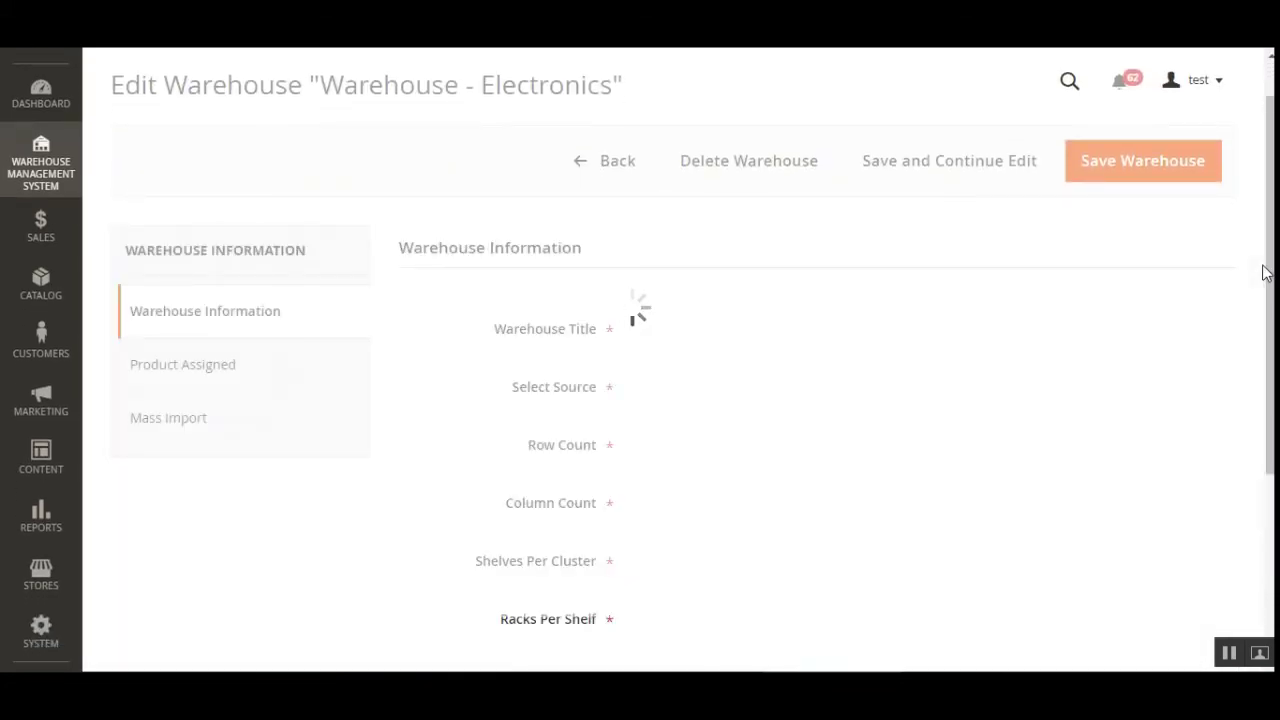
scroll(1263, 272, down, 1)
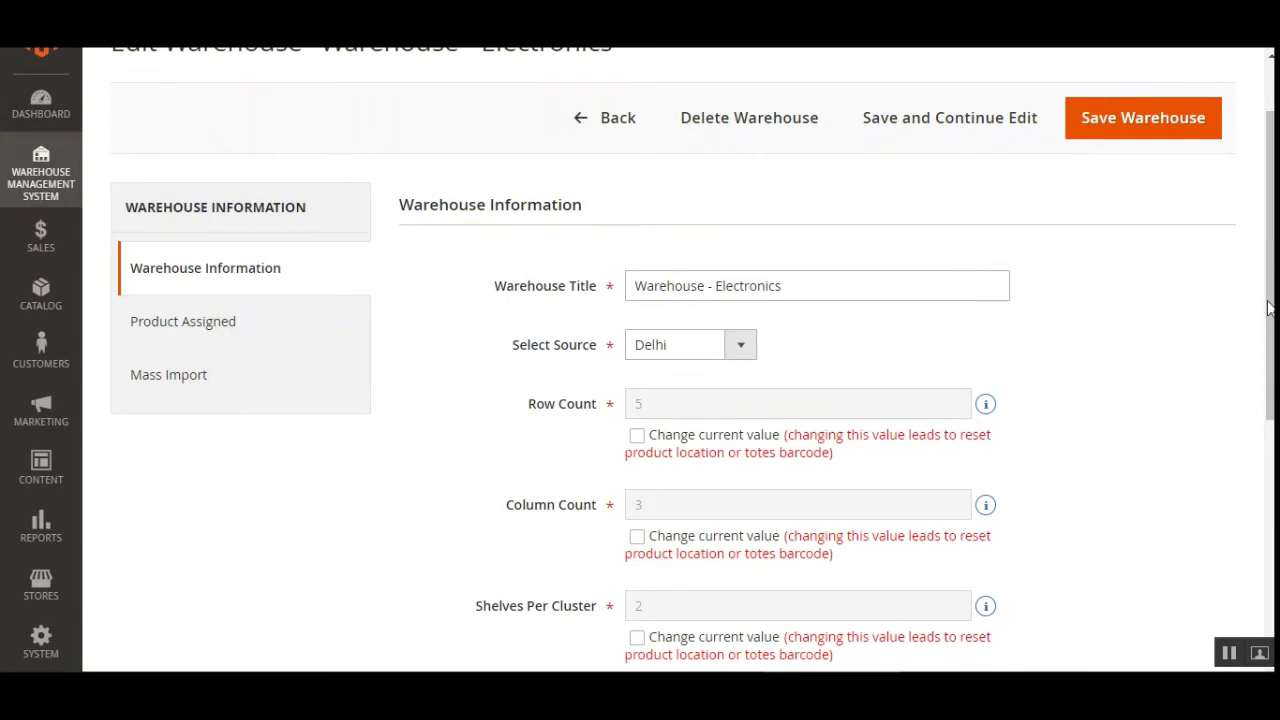
scroll(1180, 340, down, 3)
scroll(1146, 251, up, 5)
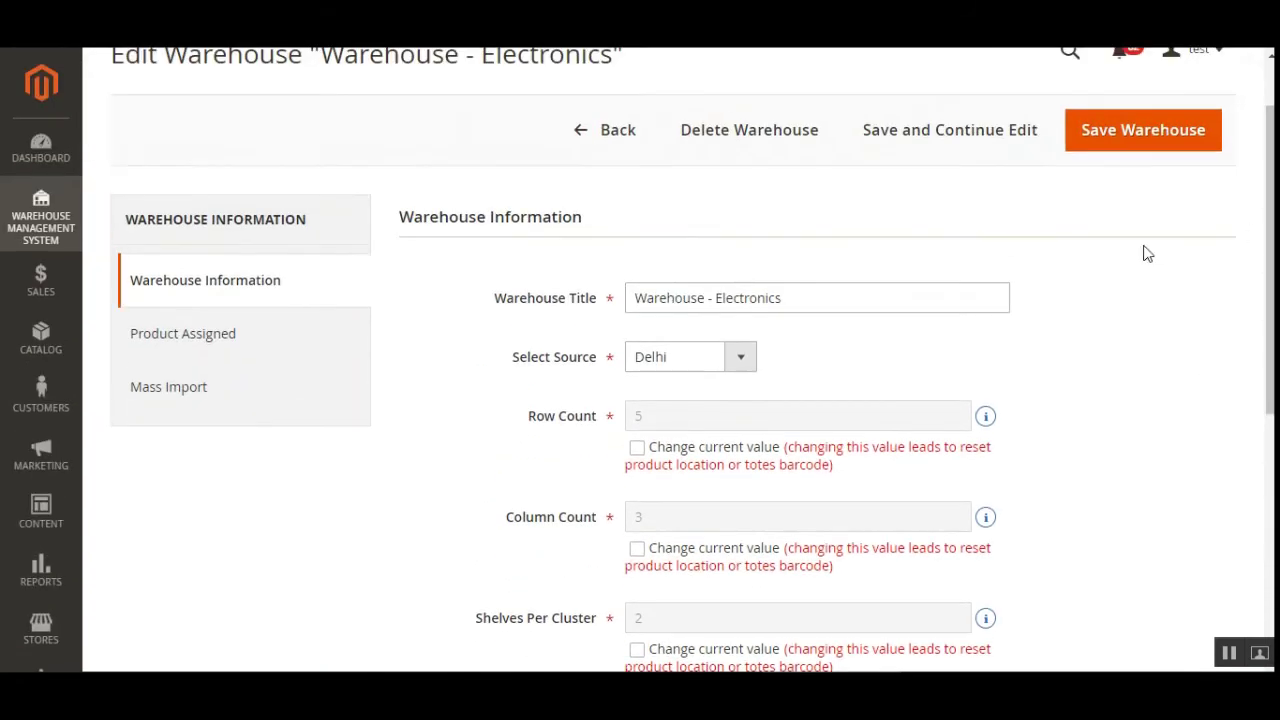
click(200, 334)
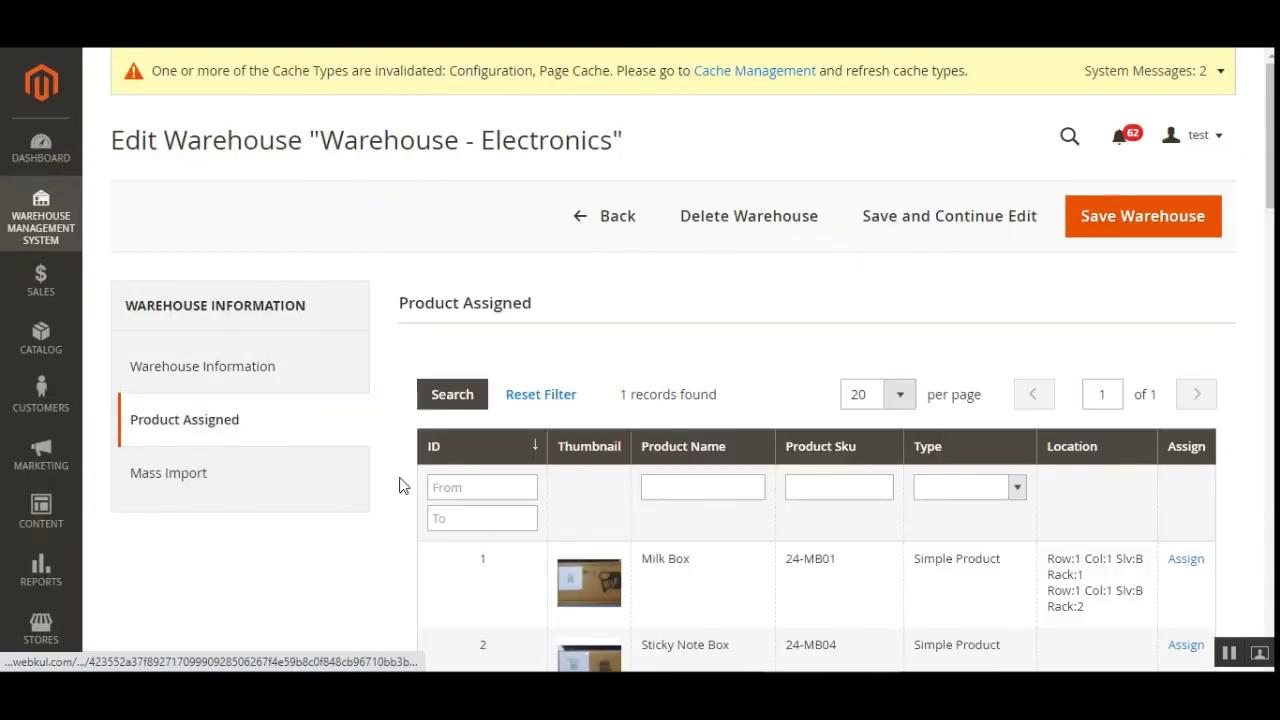
scroll(1240, 560, down, 1)
scroll(946, 594, down, 3)
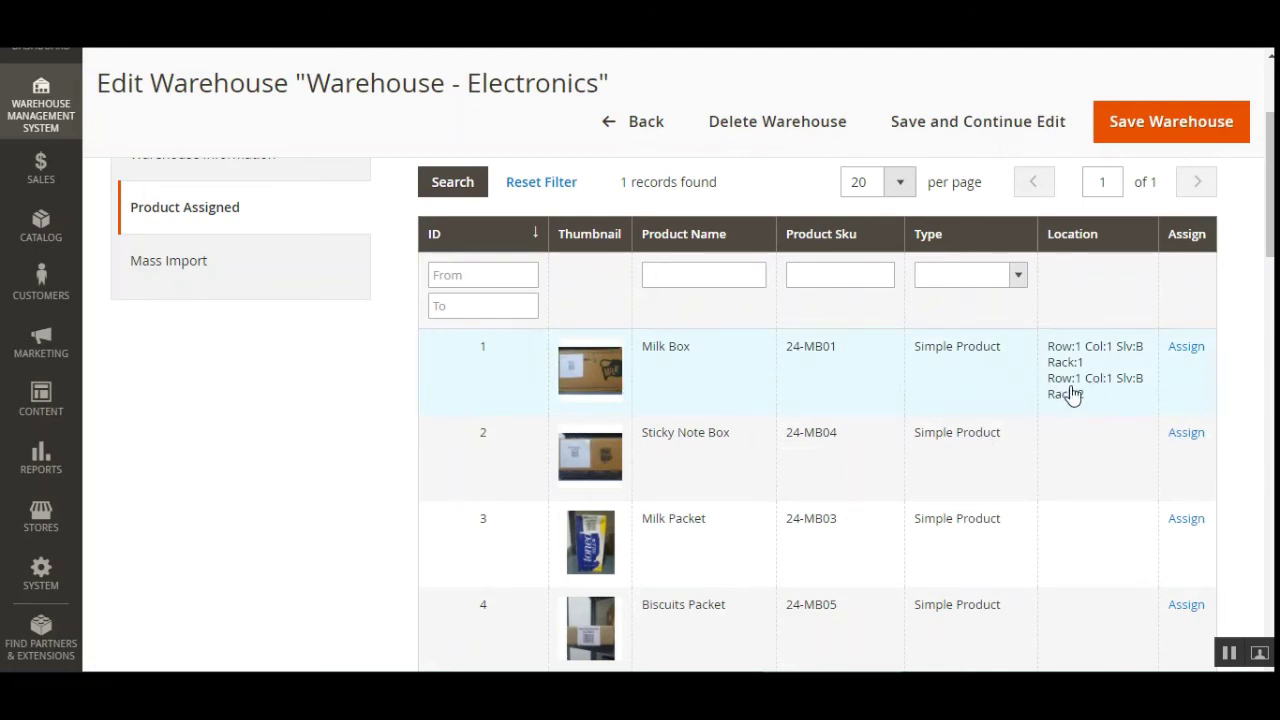
Step: Assign Sticky Note Box to slot R:1, C:1, S:A on racks 1 and 2 and submit
click(1186, 436)
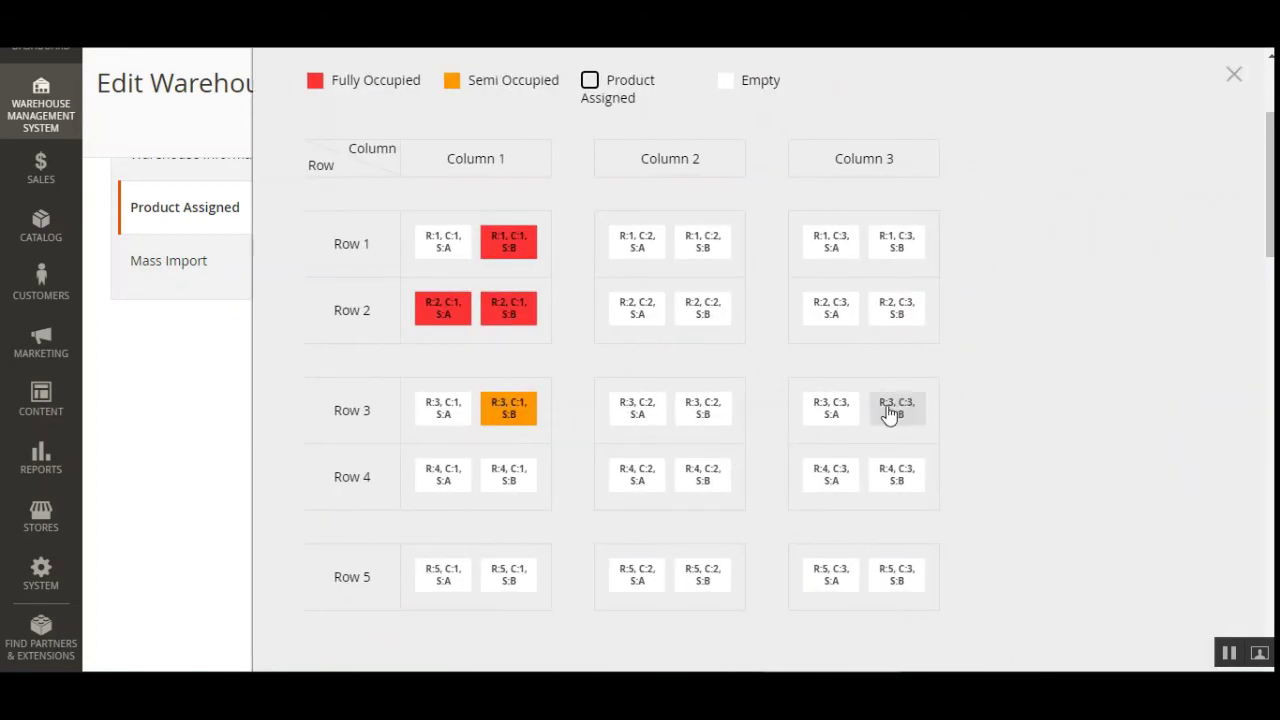
click(441, 246)
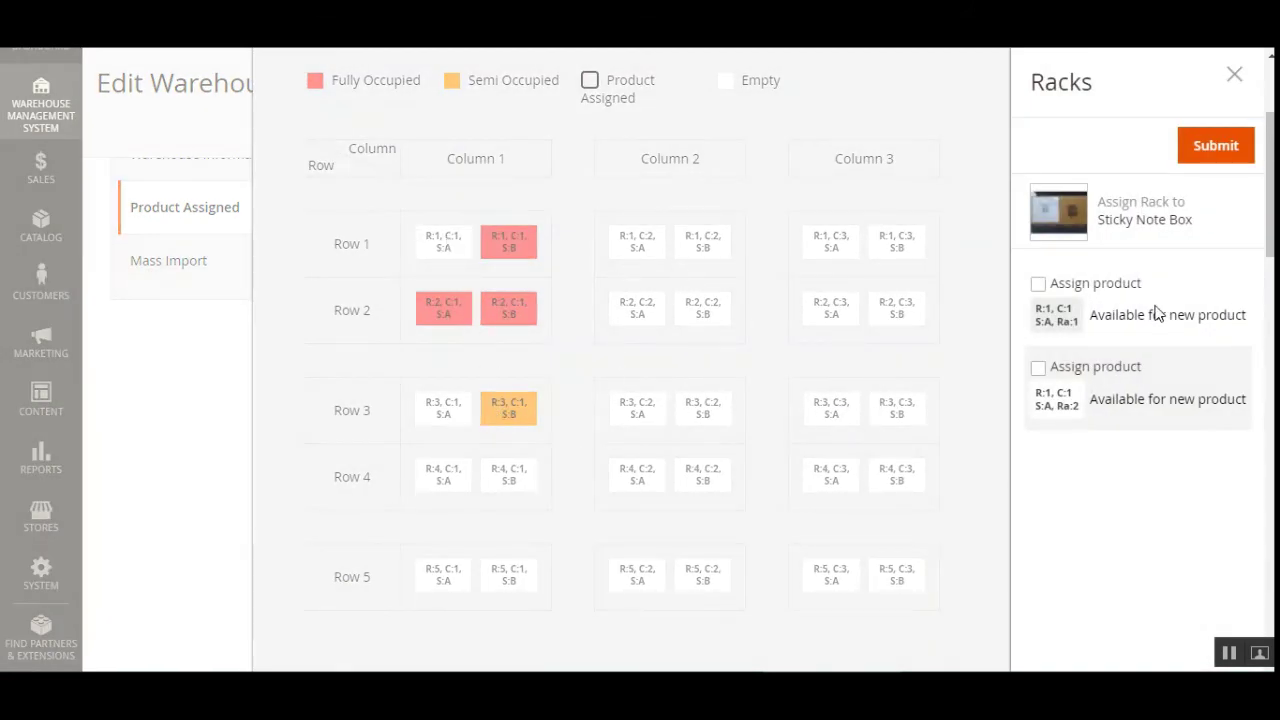
click(1037, 284)
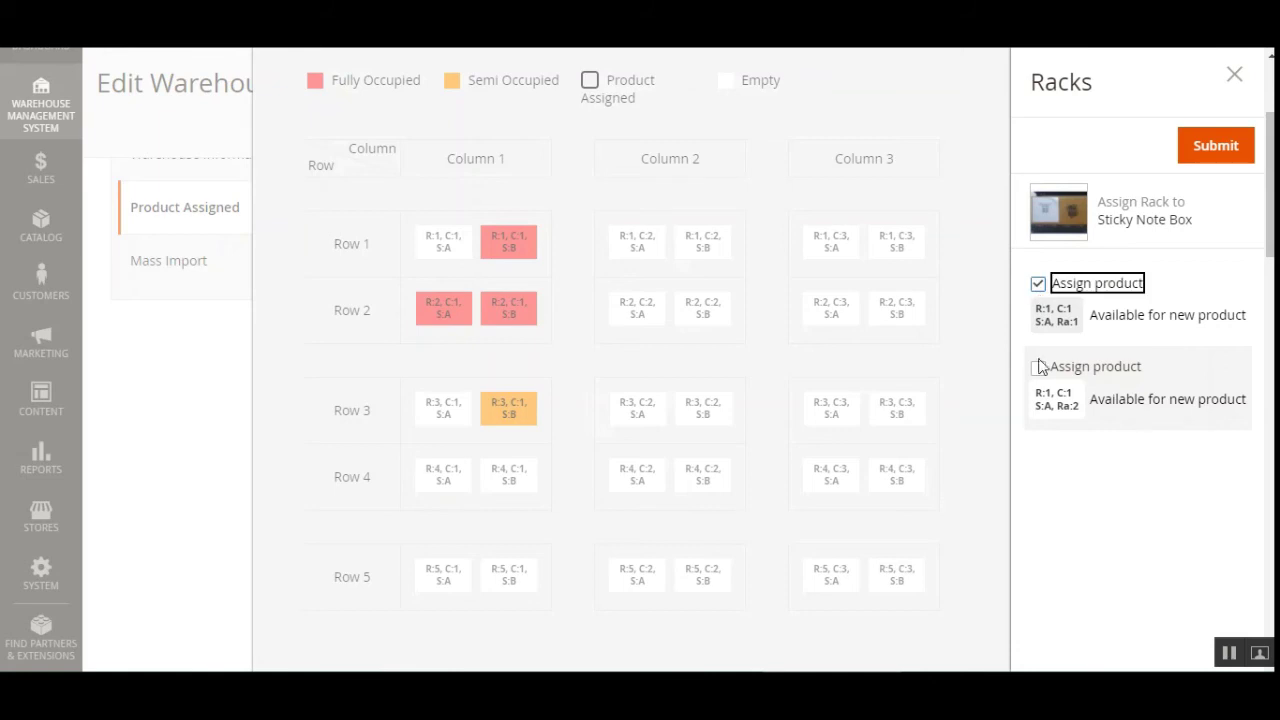
click(1039, 370)
click(1215, 150)
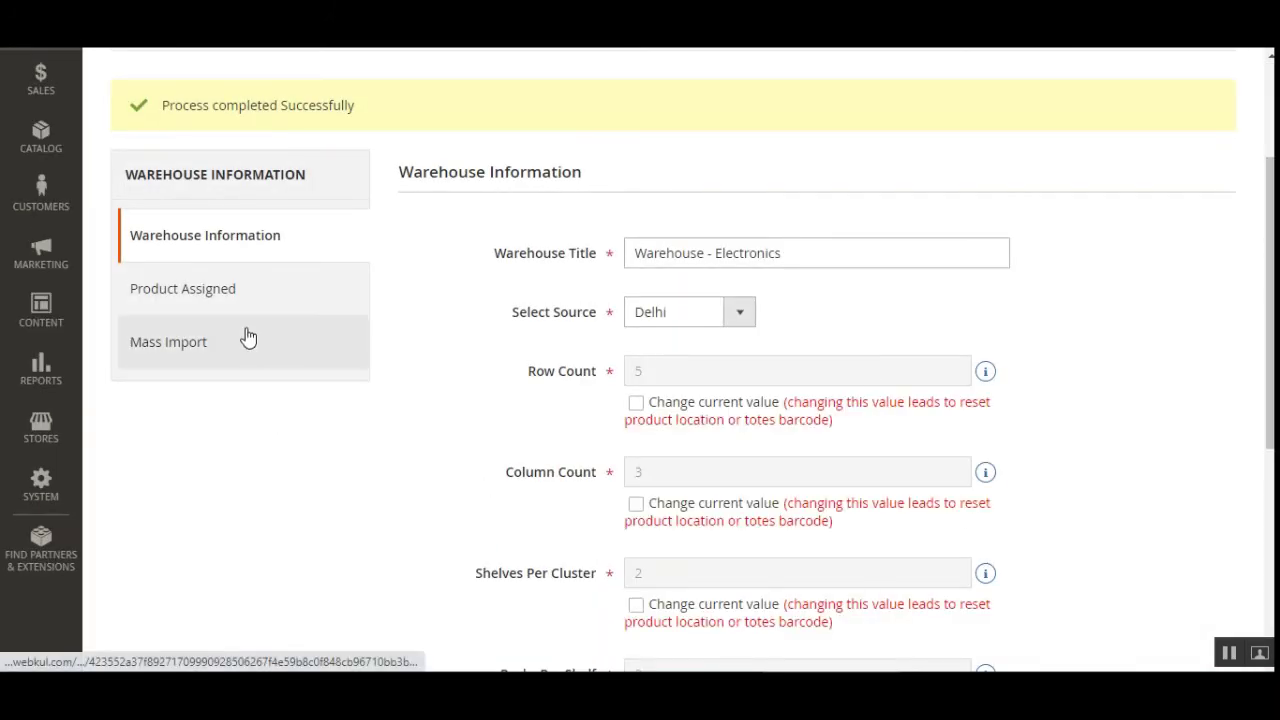
Step: Review Sticky Note Box's new rack locations under Product Assigned, then head to Manage Staff
click(205, 300)
scroll(766, 543, down, 4)
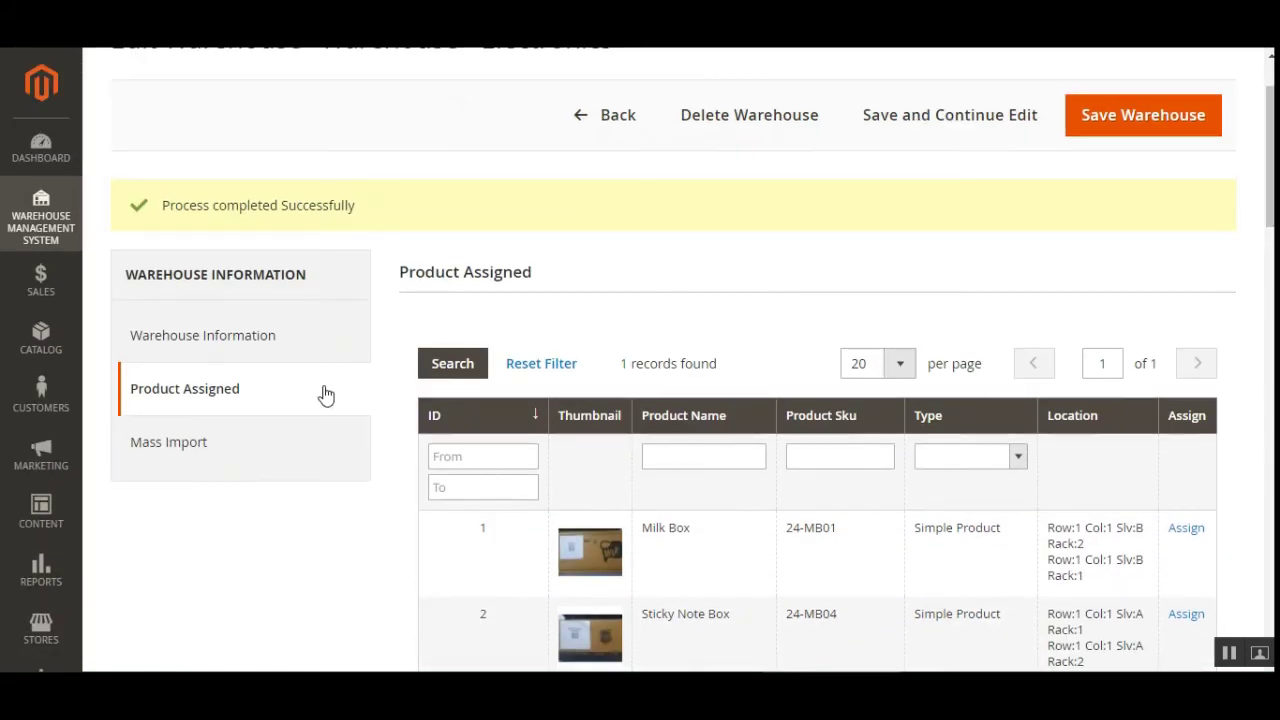
click(41, 220)
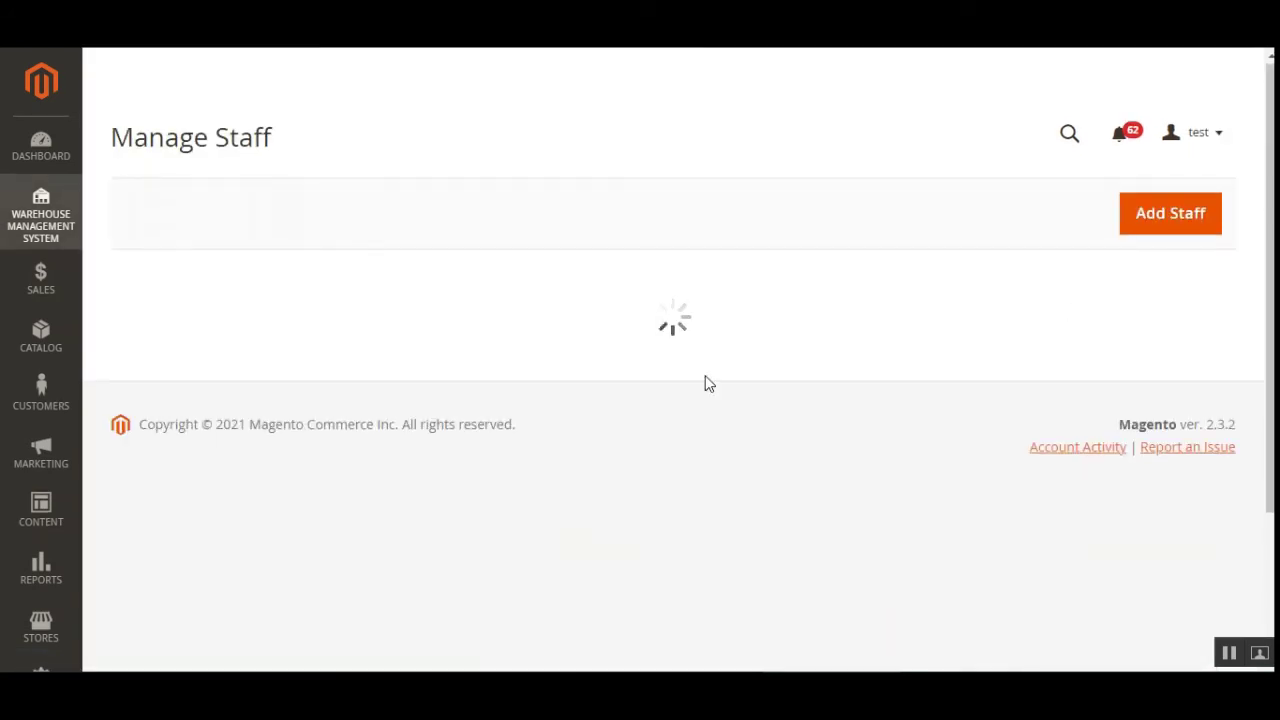
scroll(807, 365, down, 1)
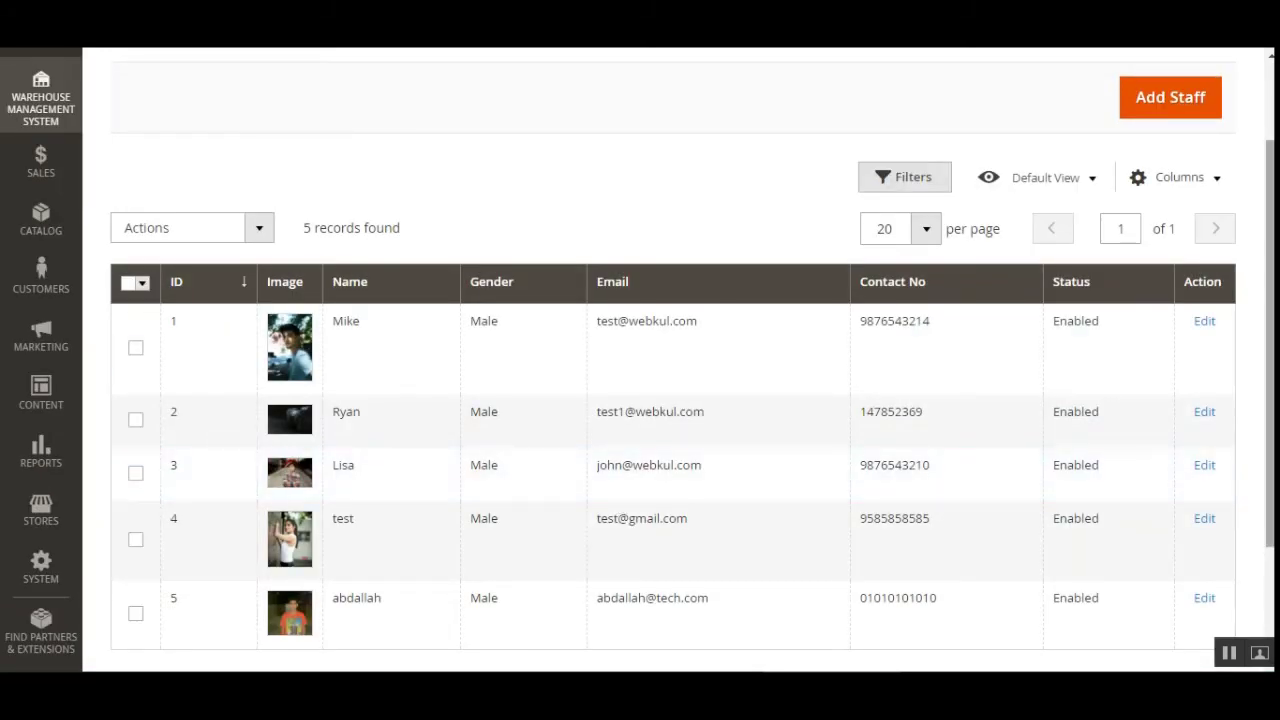
scroll(1223, 400, down, 2)
scroll(423, 423, up, 3)
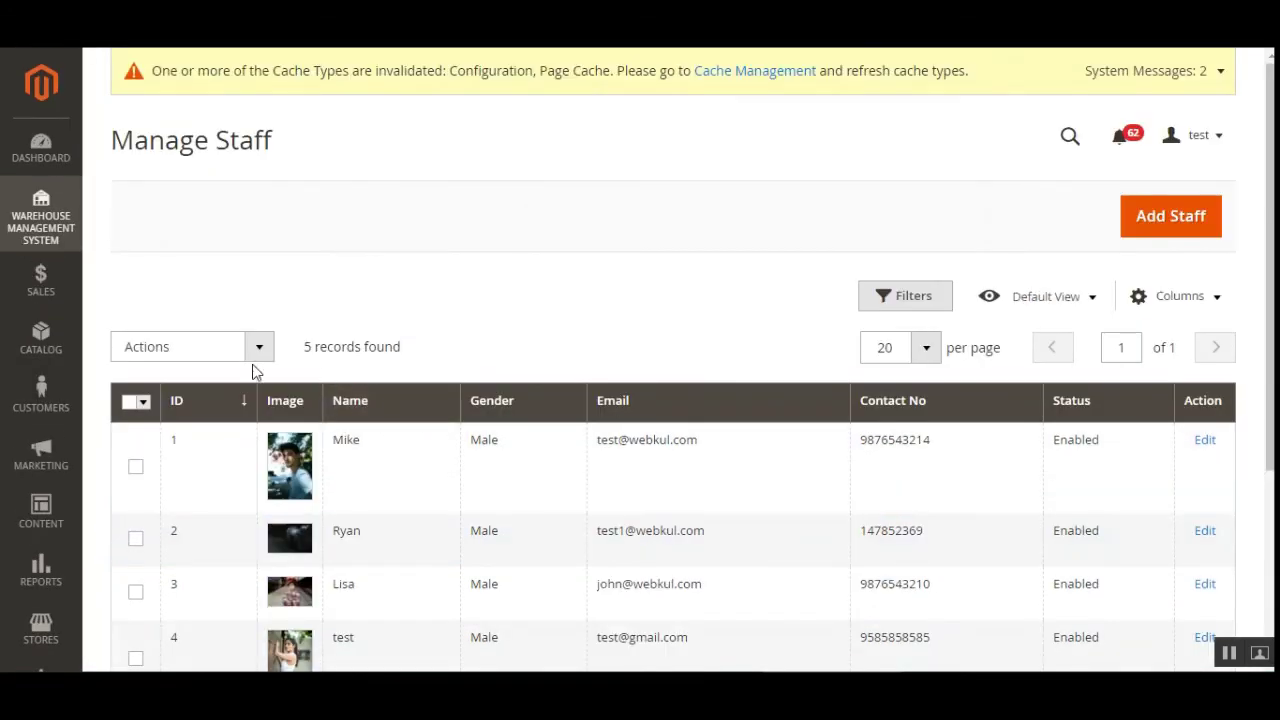
click(255, 360)
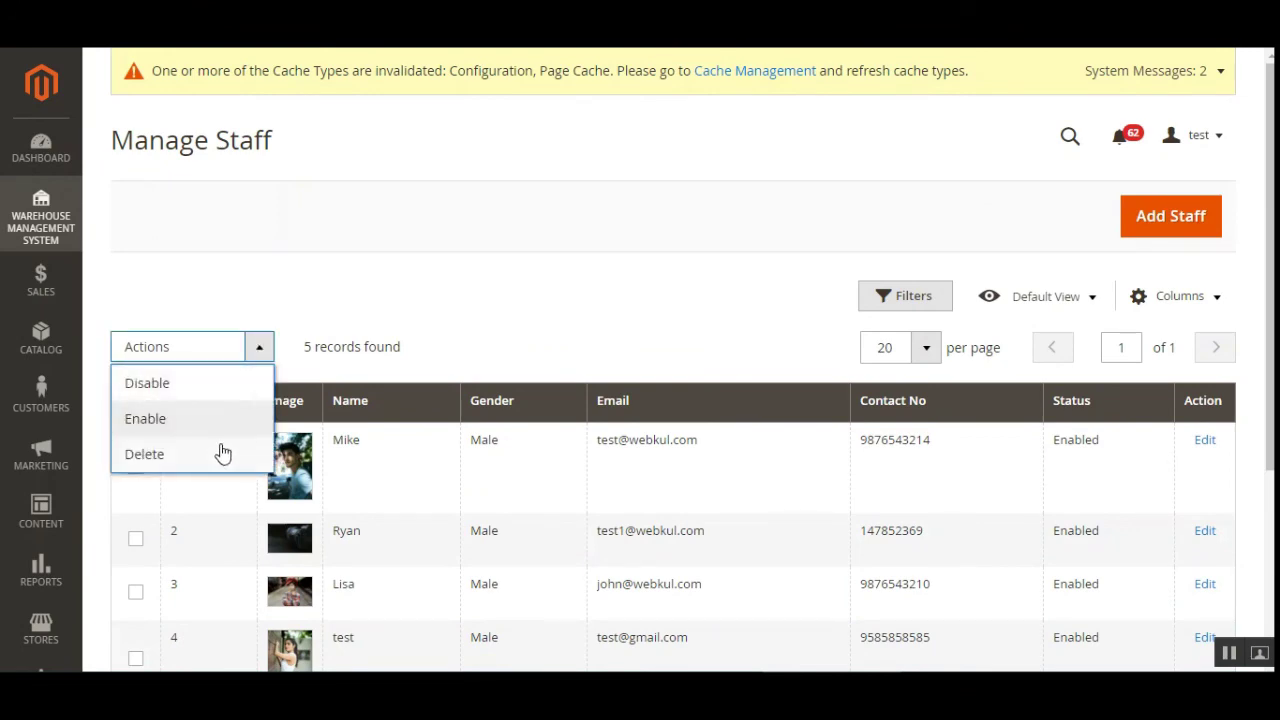
click(600, 328)
scroll(793, 355, down, 3)
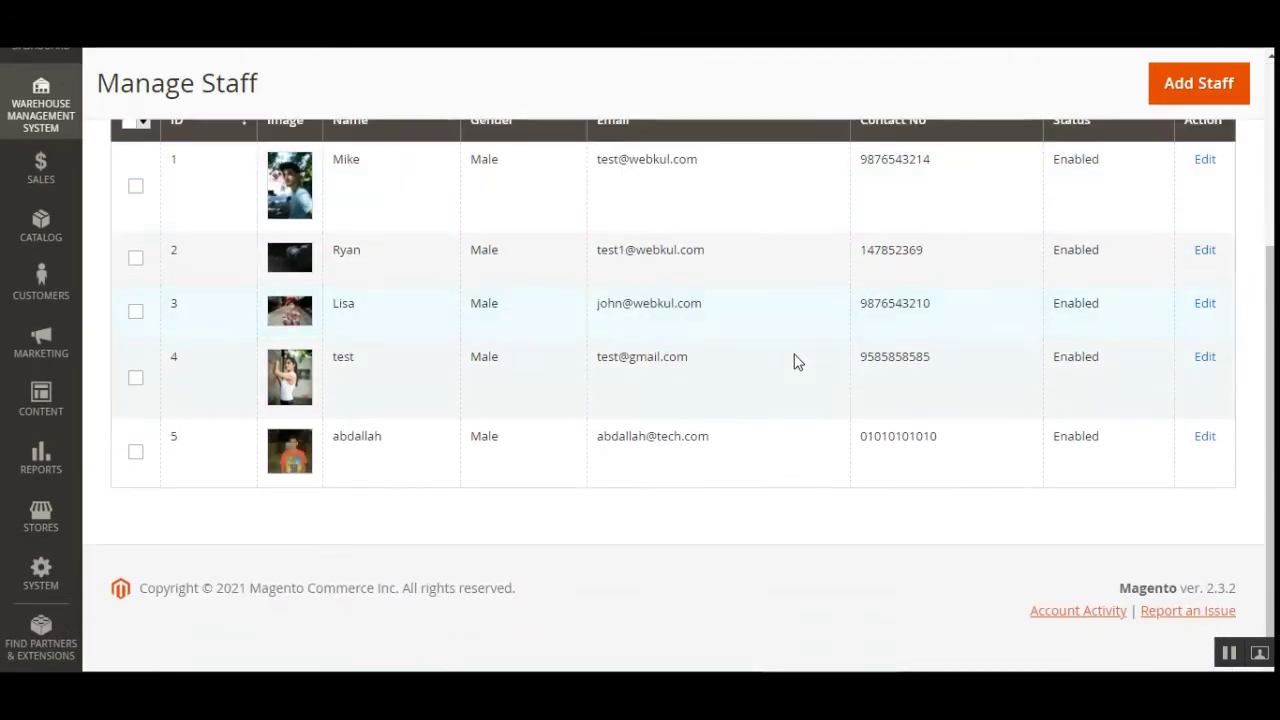
scroll(1080, 331, up, 3)
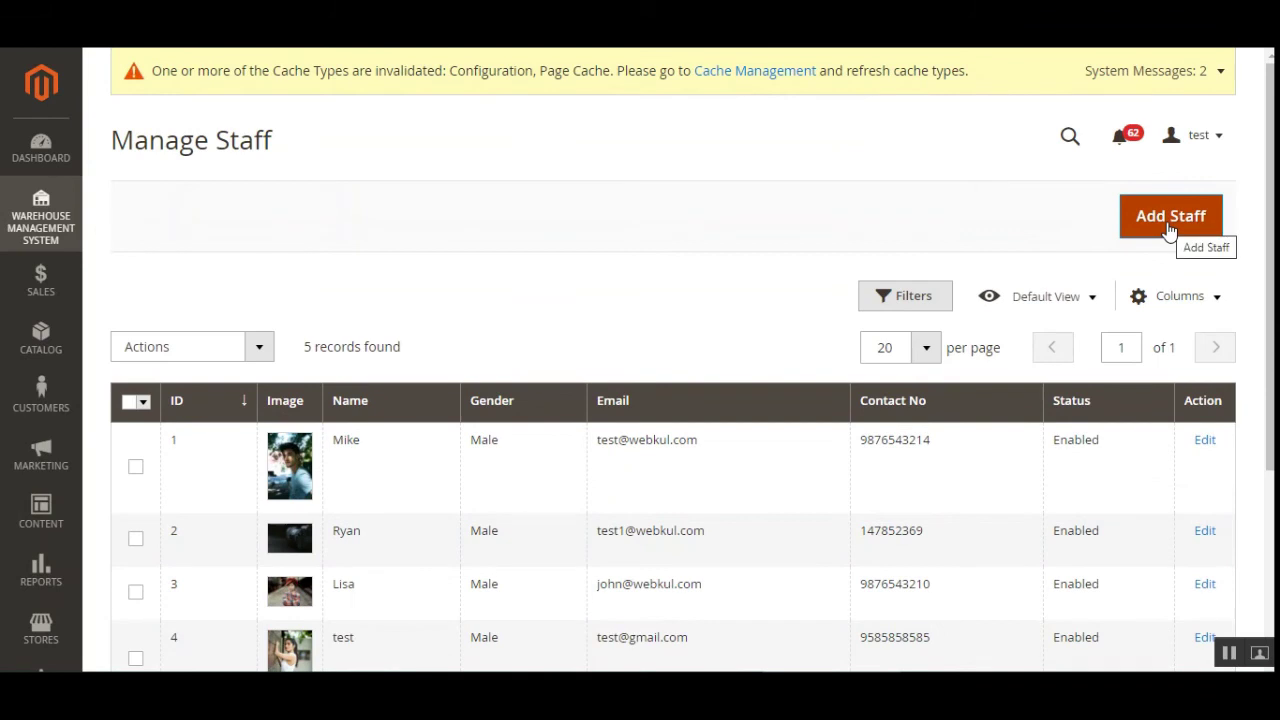
scroll(531, 509, down, 5)
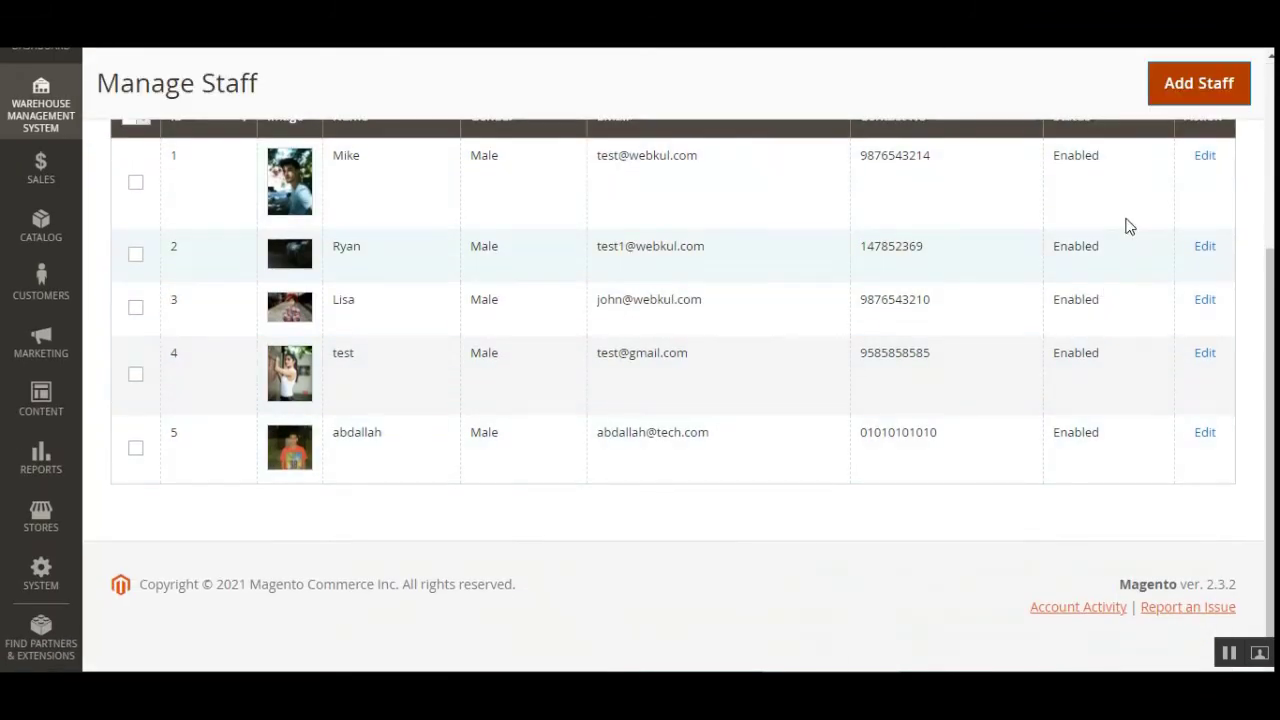
click(1213, 156)
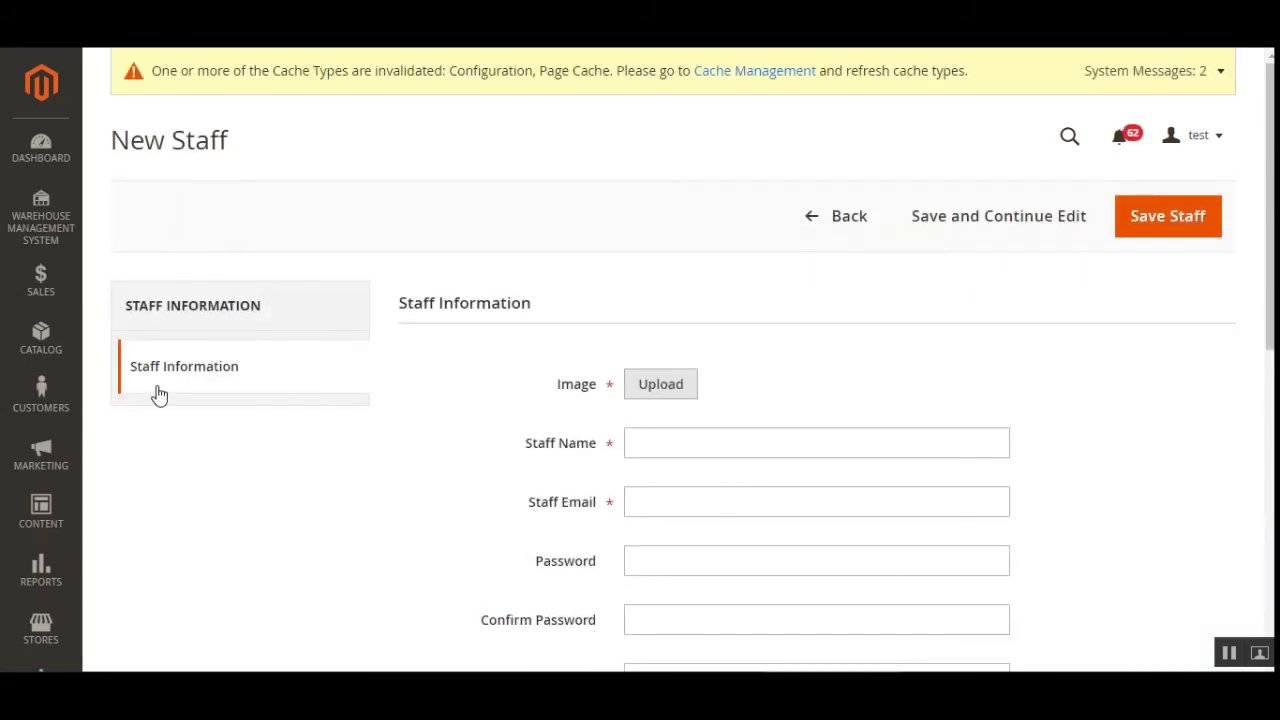
Step: Choose Warehouse - Electronics as the new staff member's Assigned Warehouse
scroll(440, 374, down, 2)
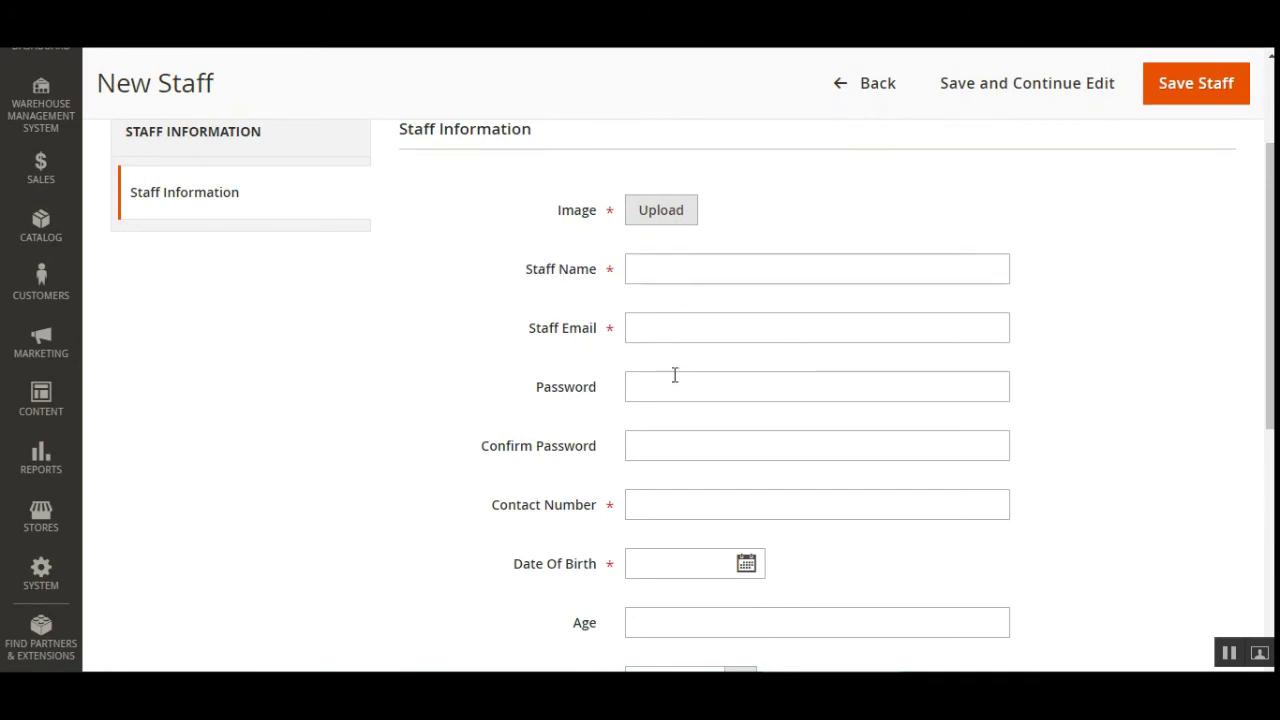
scroll(694, 497, down, 3)
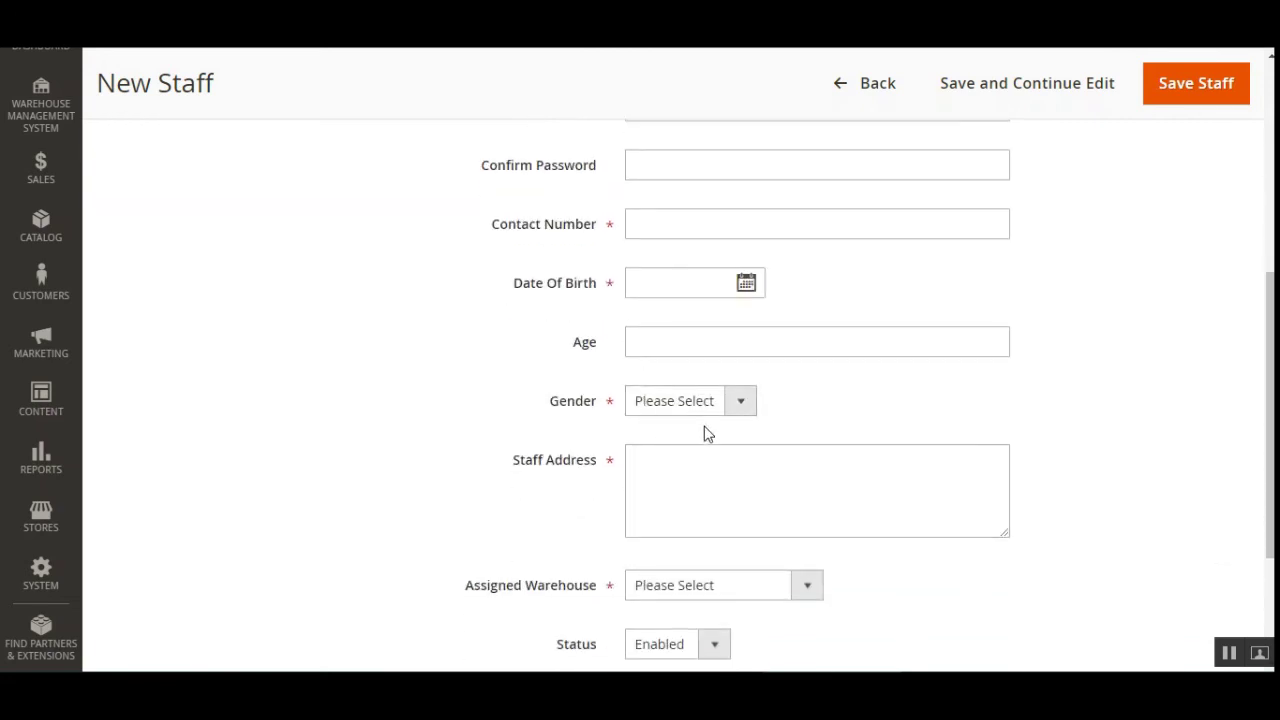
scroll(705, 433, down, 3)
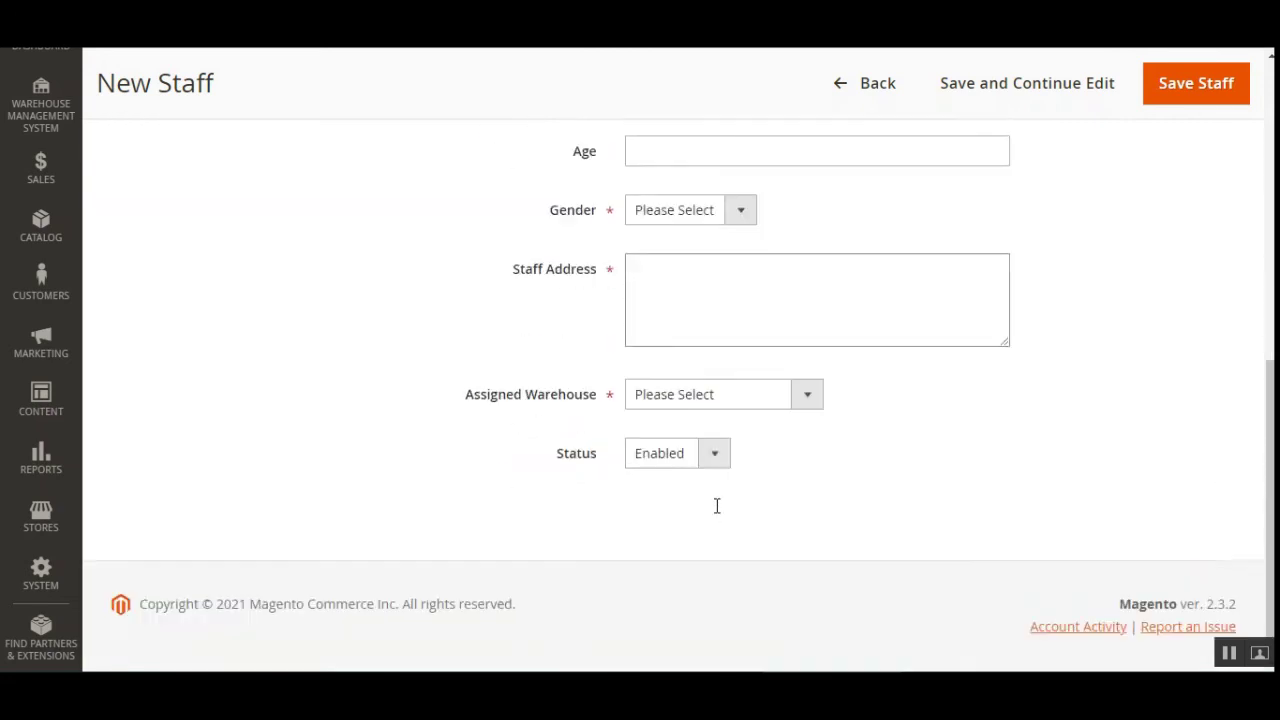
click(773, 376)
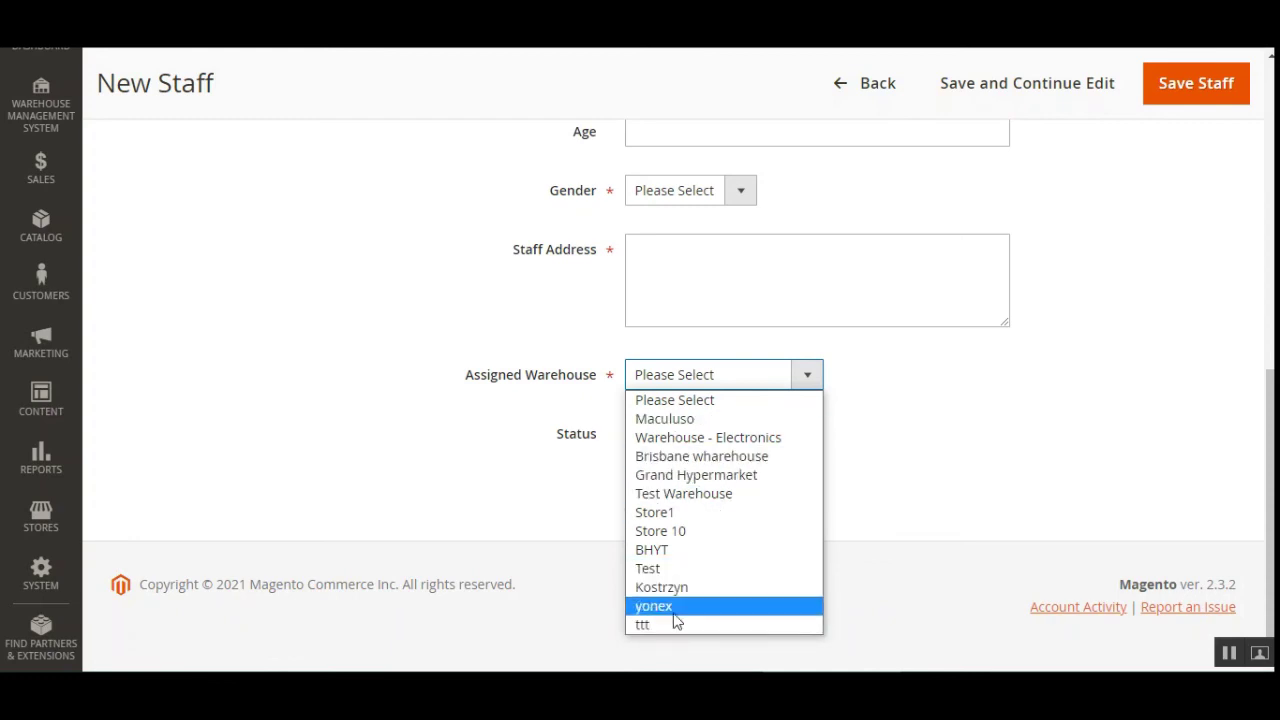
click(703, 437)
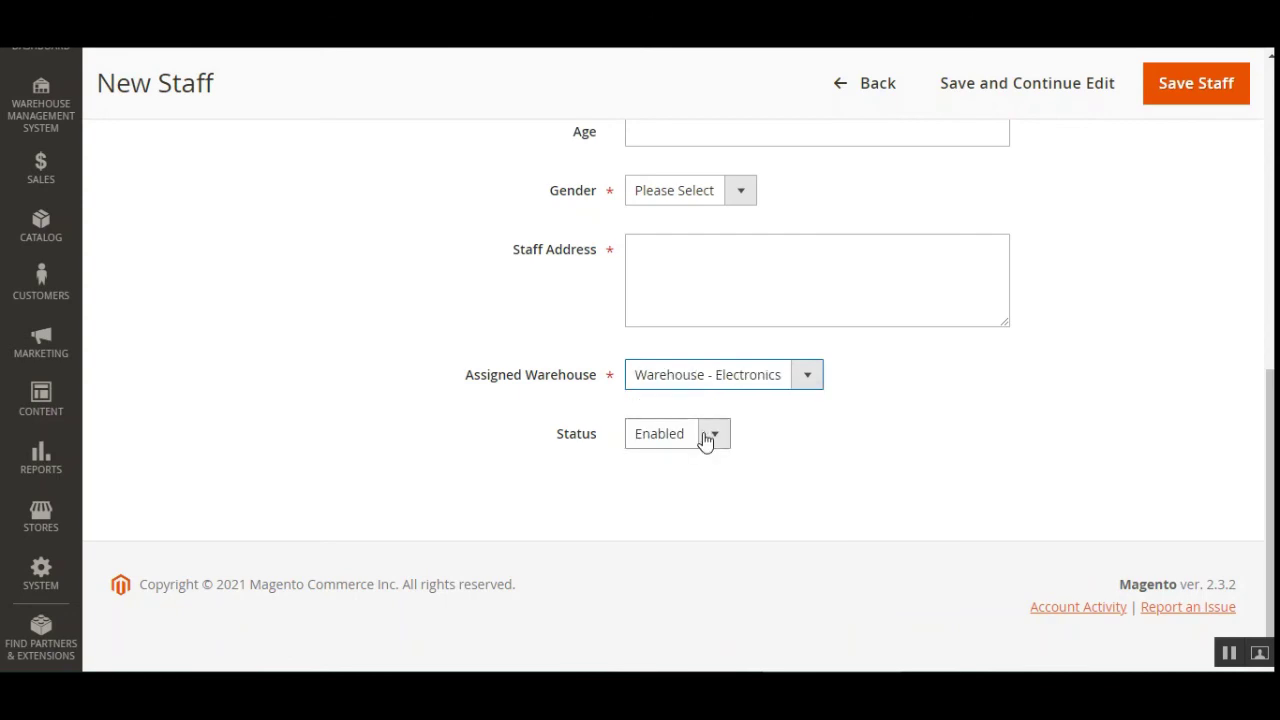
Step: Try the Staff Email field, dismiss its saved-login suggestions, and leave the staff details blank
scroll(586, 515, up, 5)
scroll(586, 515, up, 3)
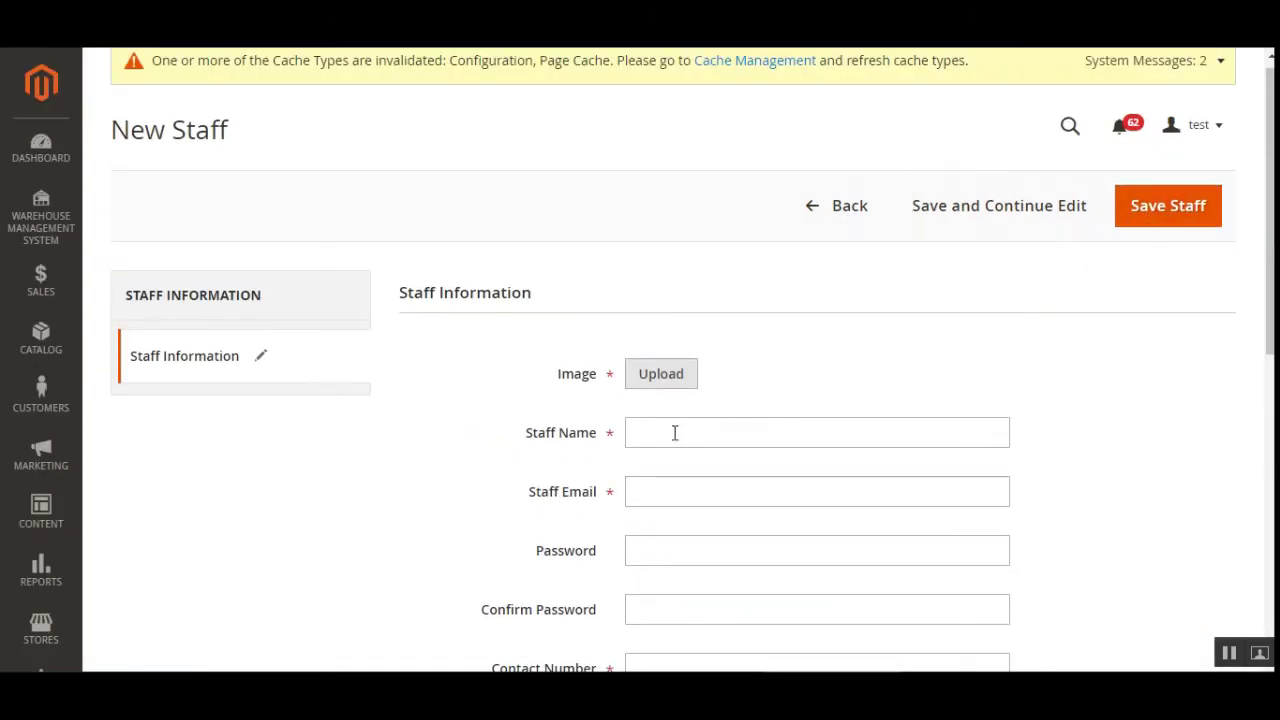
scroll(680, 415, down, 2)
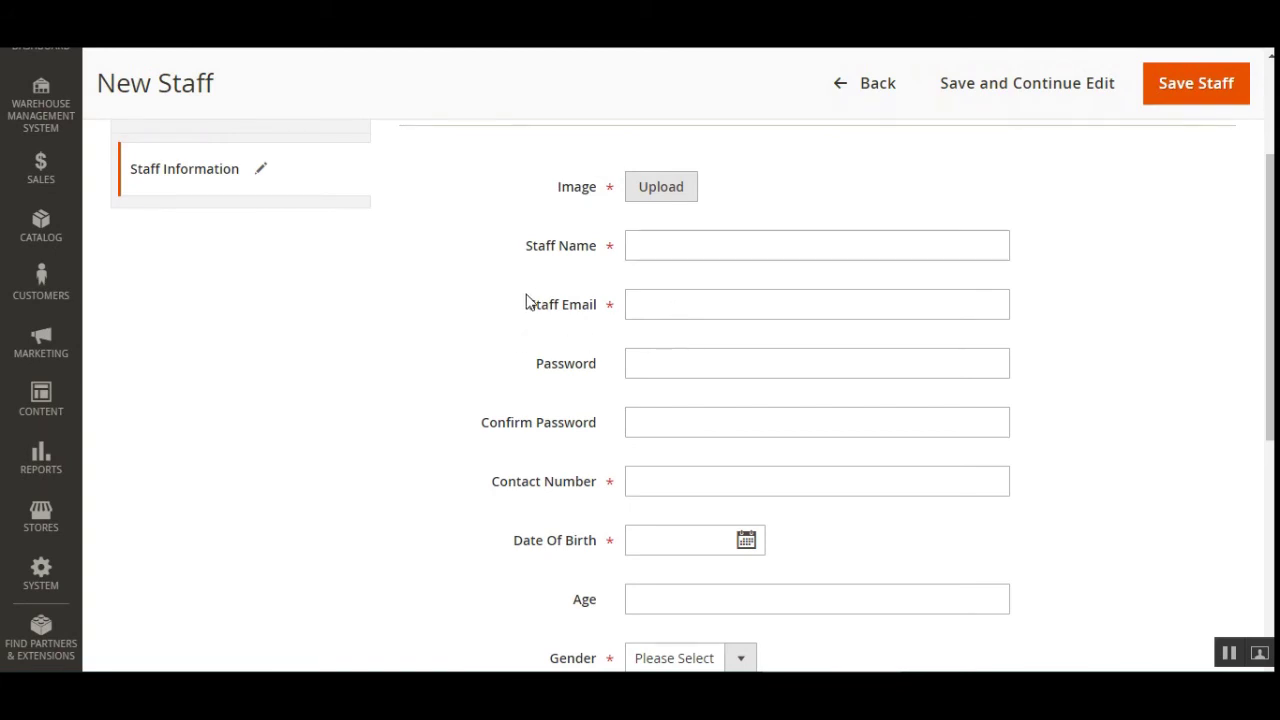
drag(526, 300, 598, 316)
click(591, 327)
drag(528, 304, 601, 318)
click(701, 308)
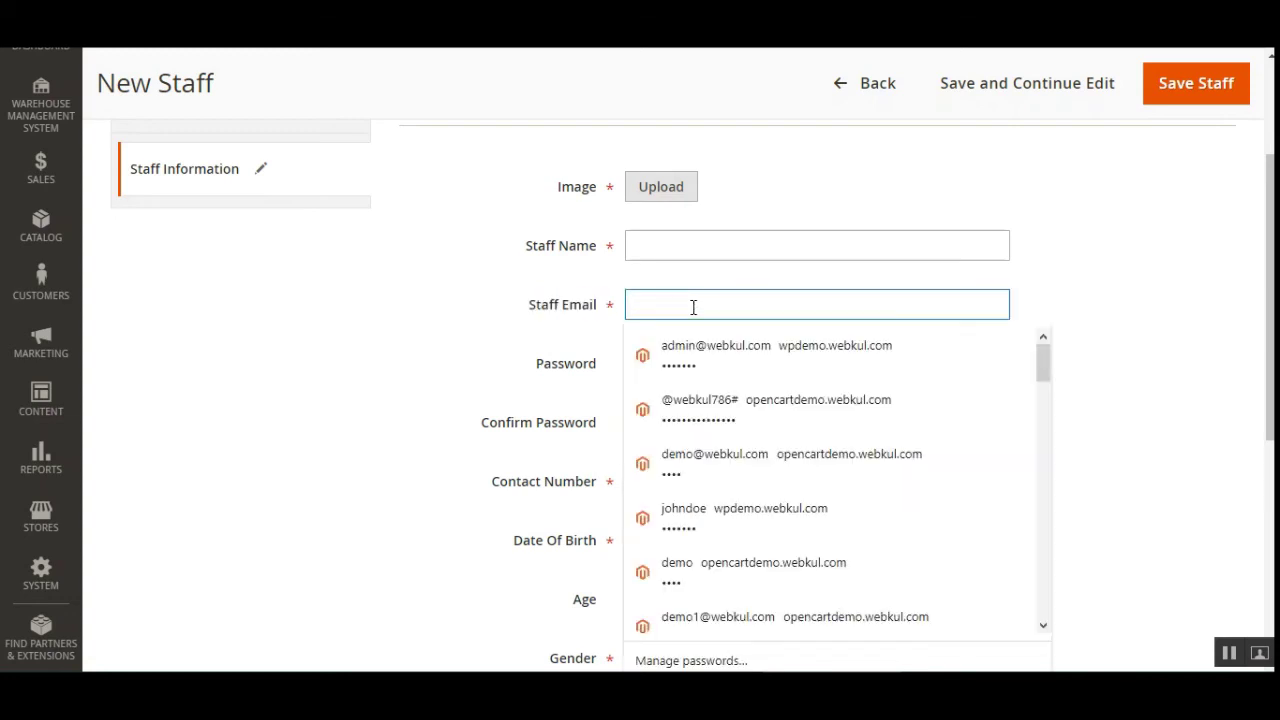
click(687, 318)
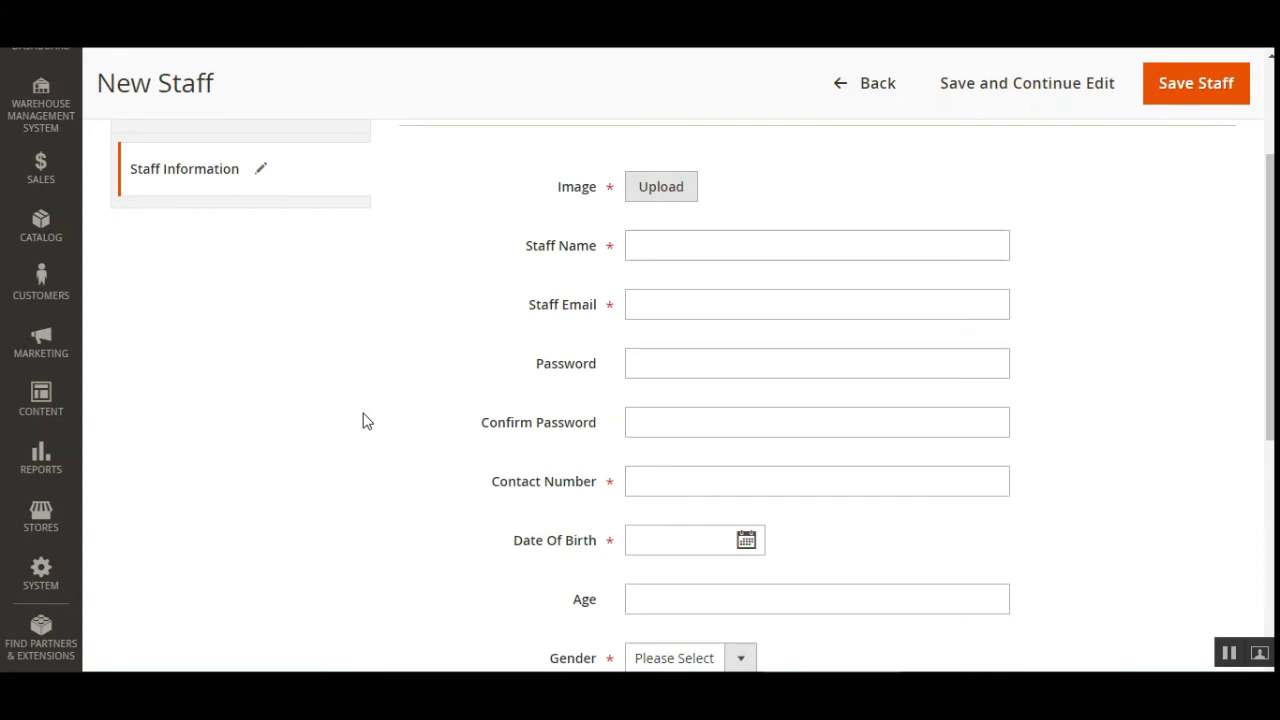
scroll(365, 407, up, 3)
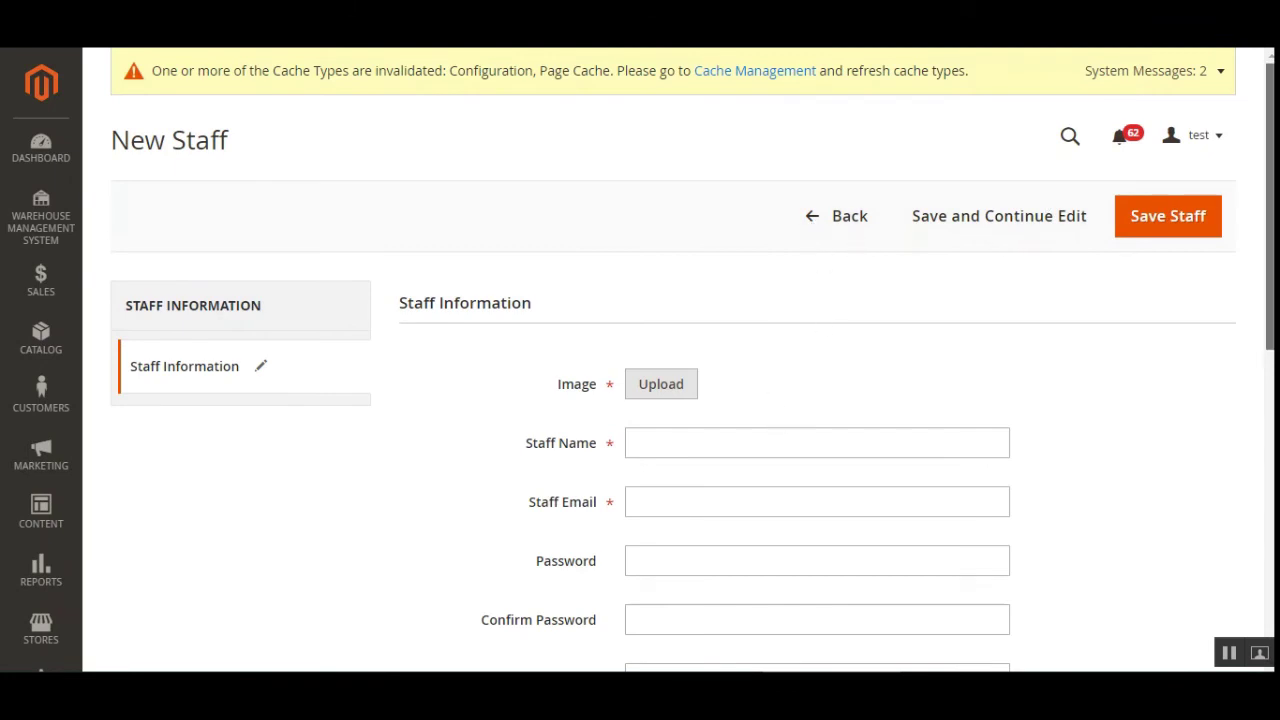
scroll(953, 632, down, 10)
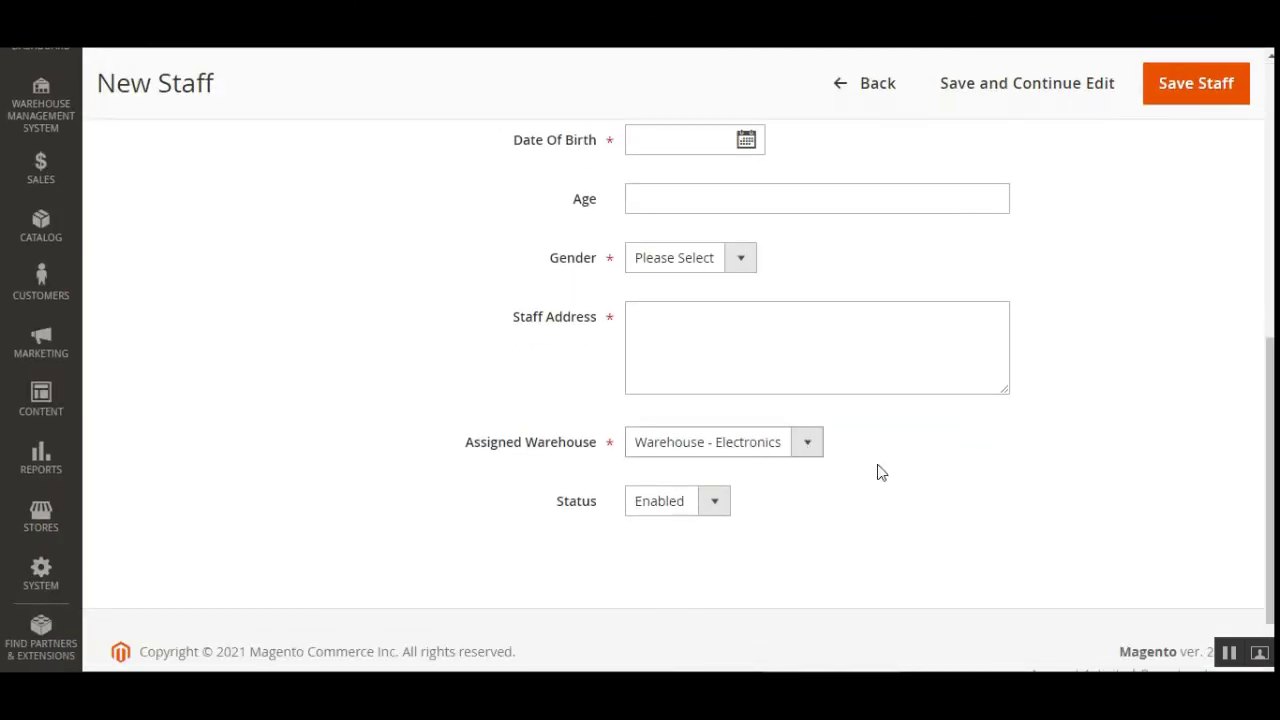
scroll(880, 471, up, 1)
scroll(466, 391, up, 5)
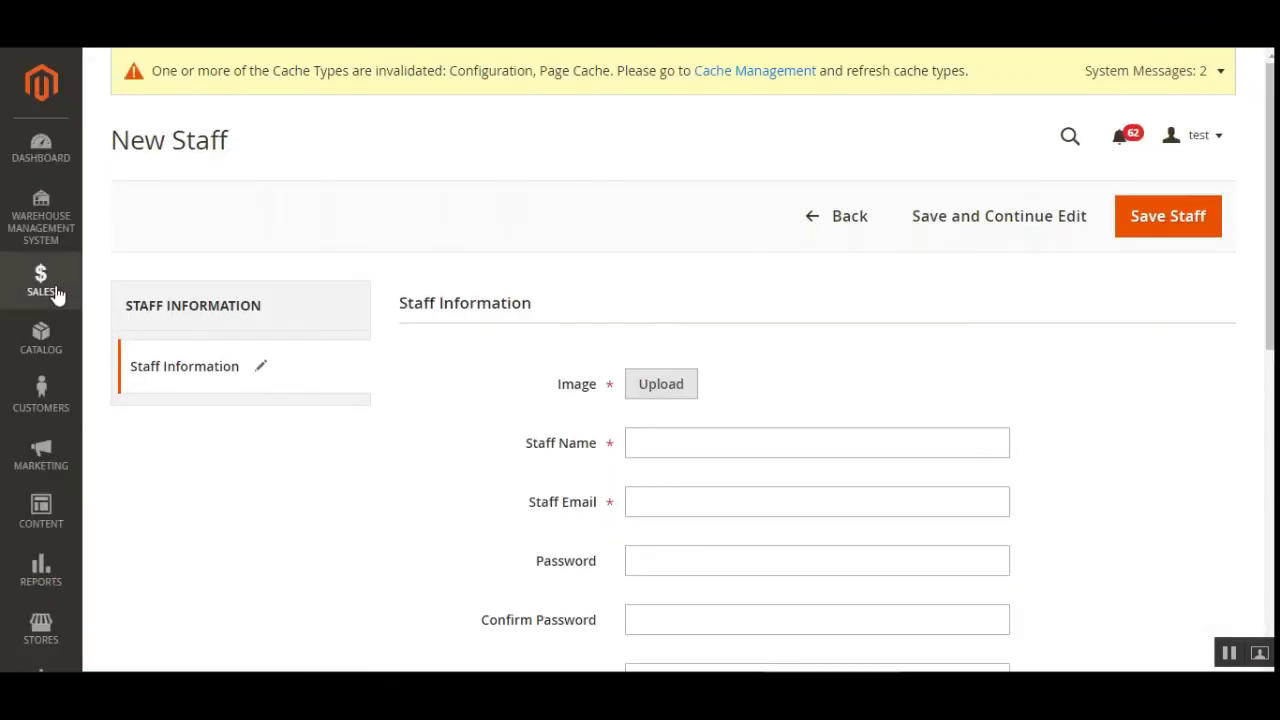
click(41, 220)
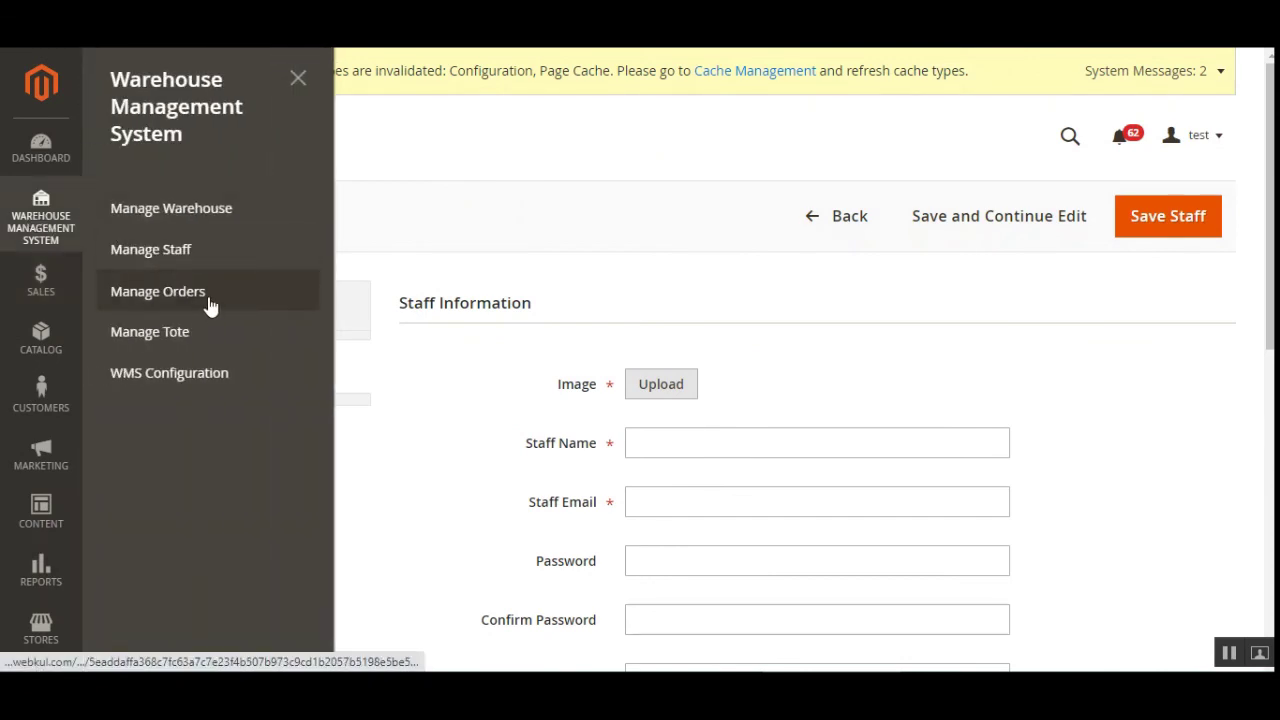
Step: Go to the Manage Orders grid of 32 orders and open order 000000024
click(224, 305)
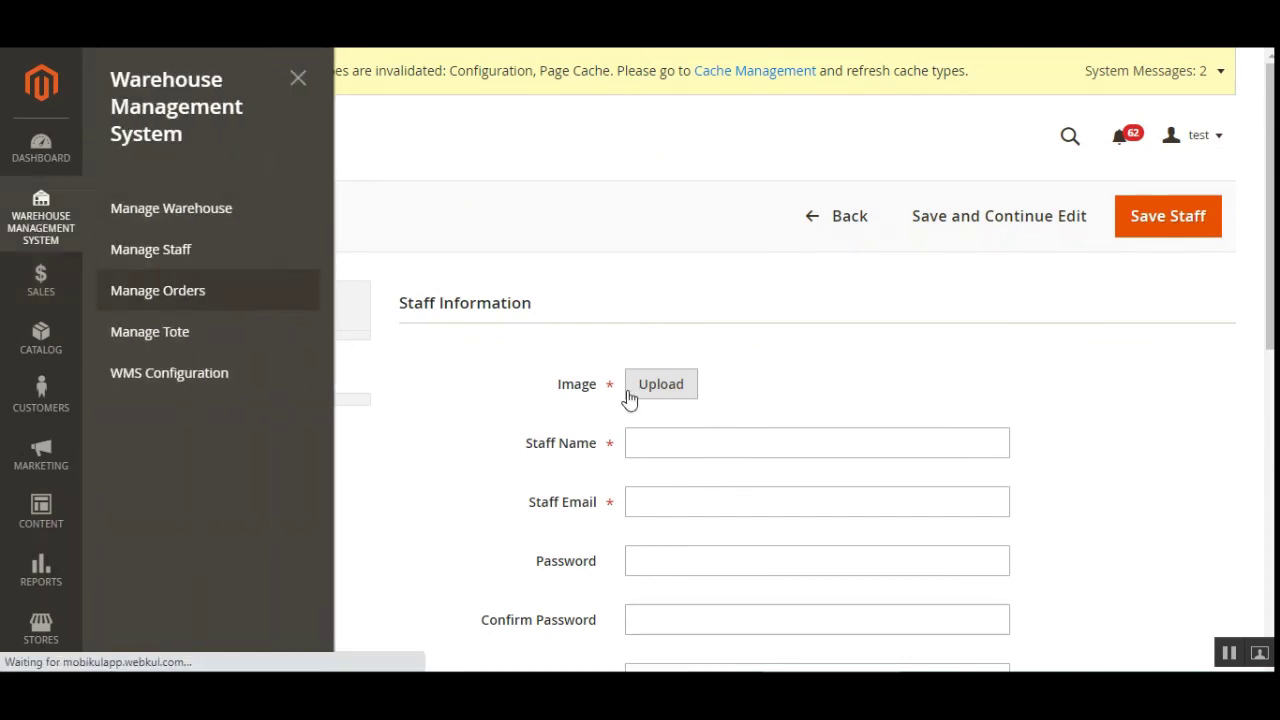
click(43, 288)
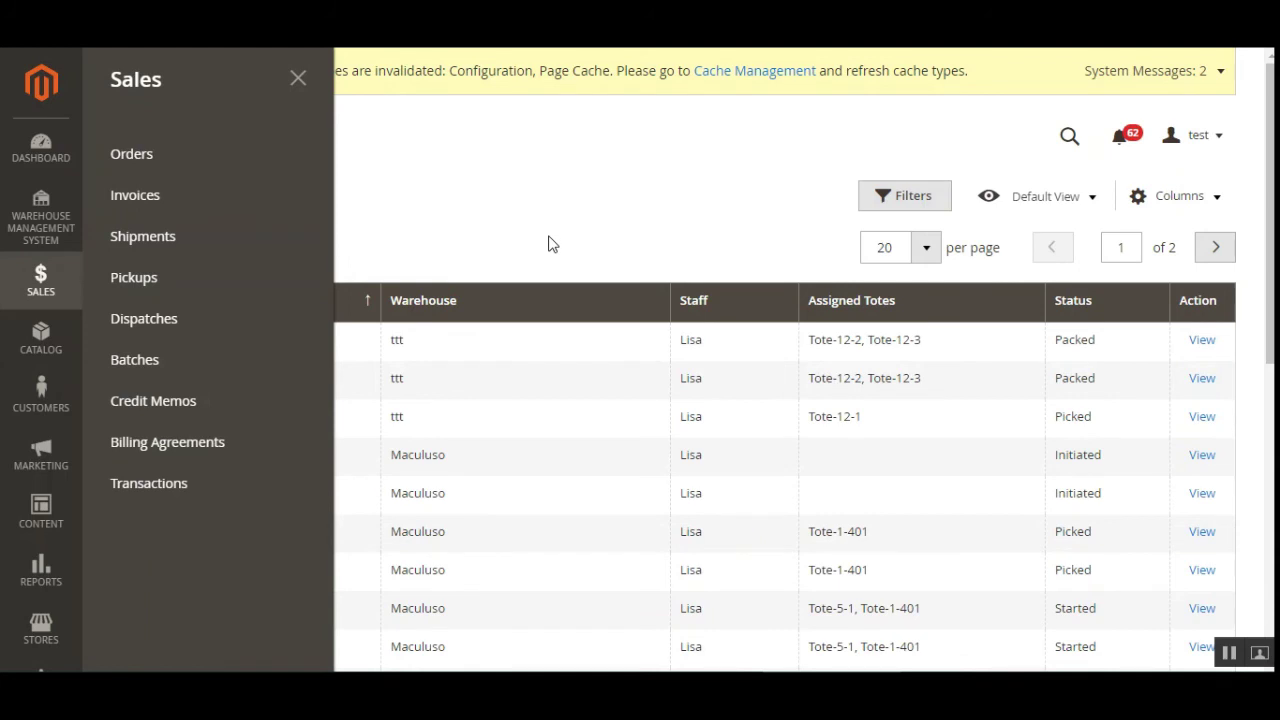
click(10, 235)
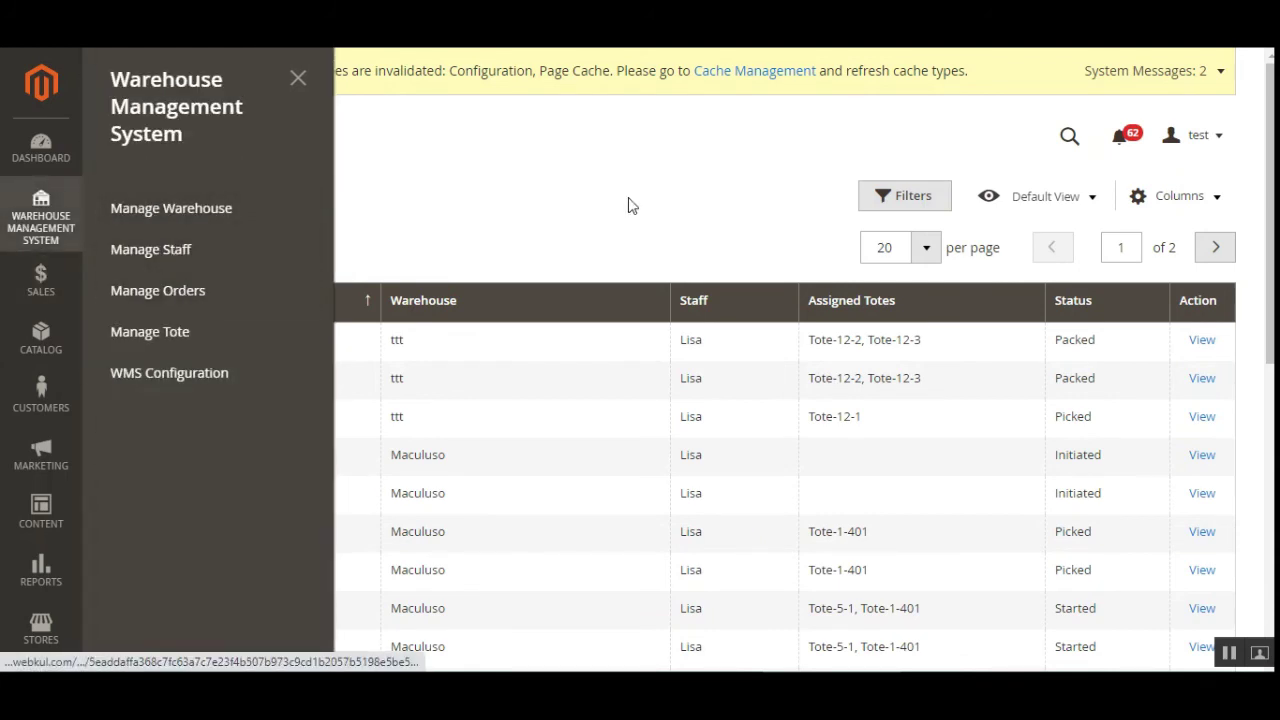
click(614, 249)
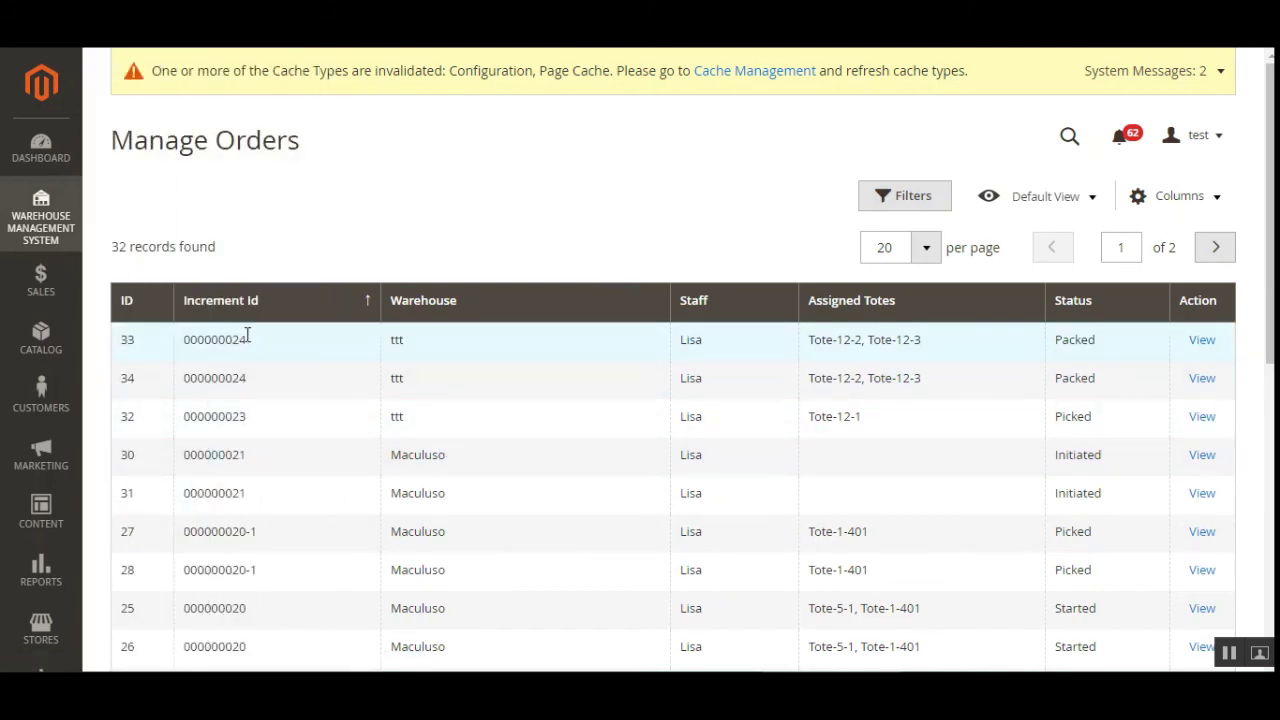
drag(248, 340, 217, 340)
click(1090, 344)
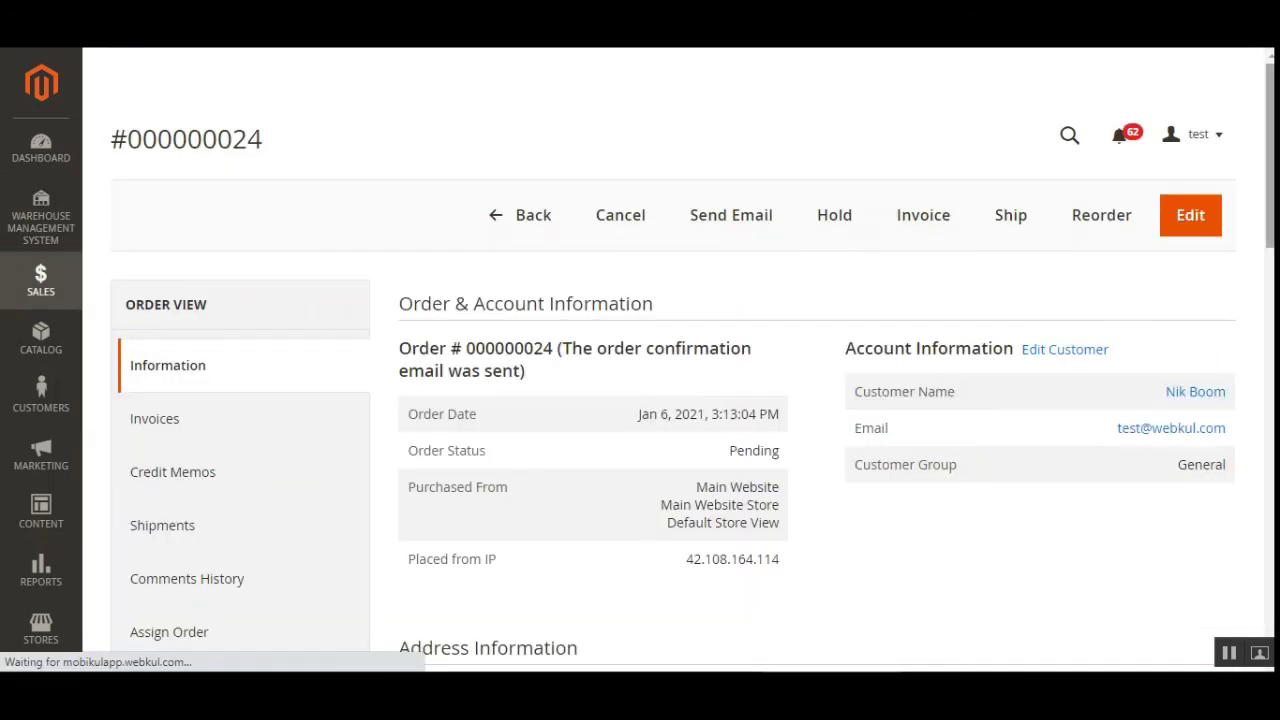
Step: Show order 000000024's Assign Order tab listing each product's warehouse ttt and staff
drag(1270, 220, 1270, 327)
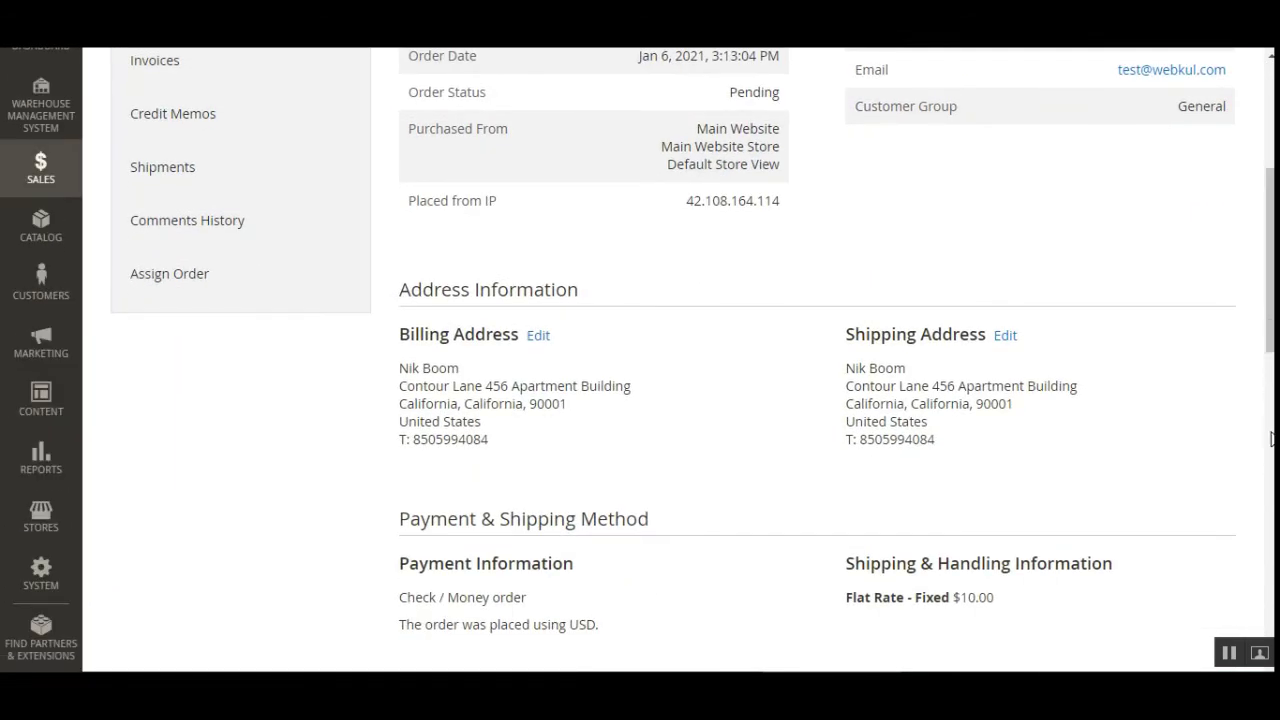
drag(1273, 383, 1262, 182)
scroll(362, 424, down, 4)
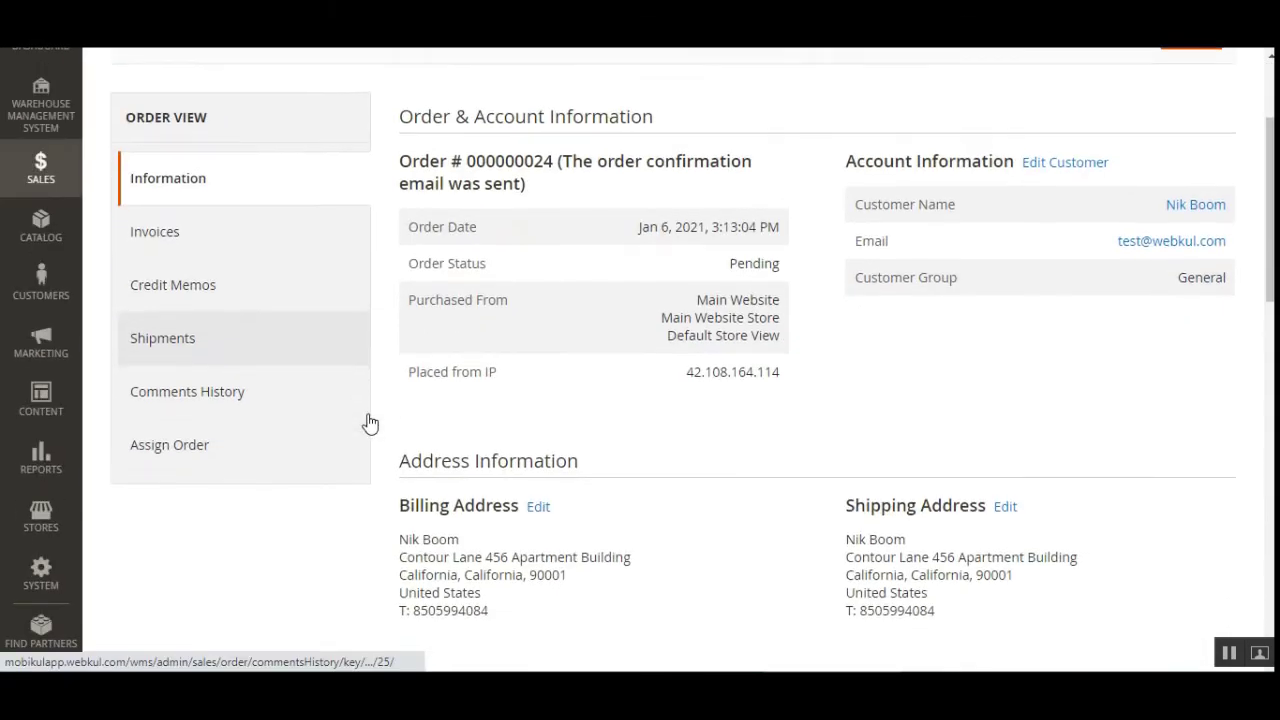
click(210, 266)
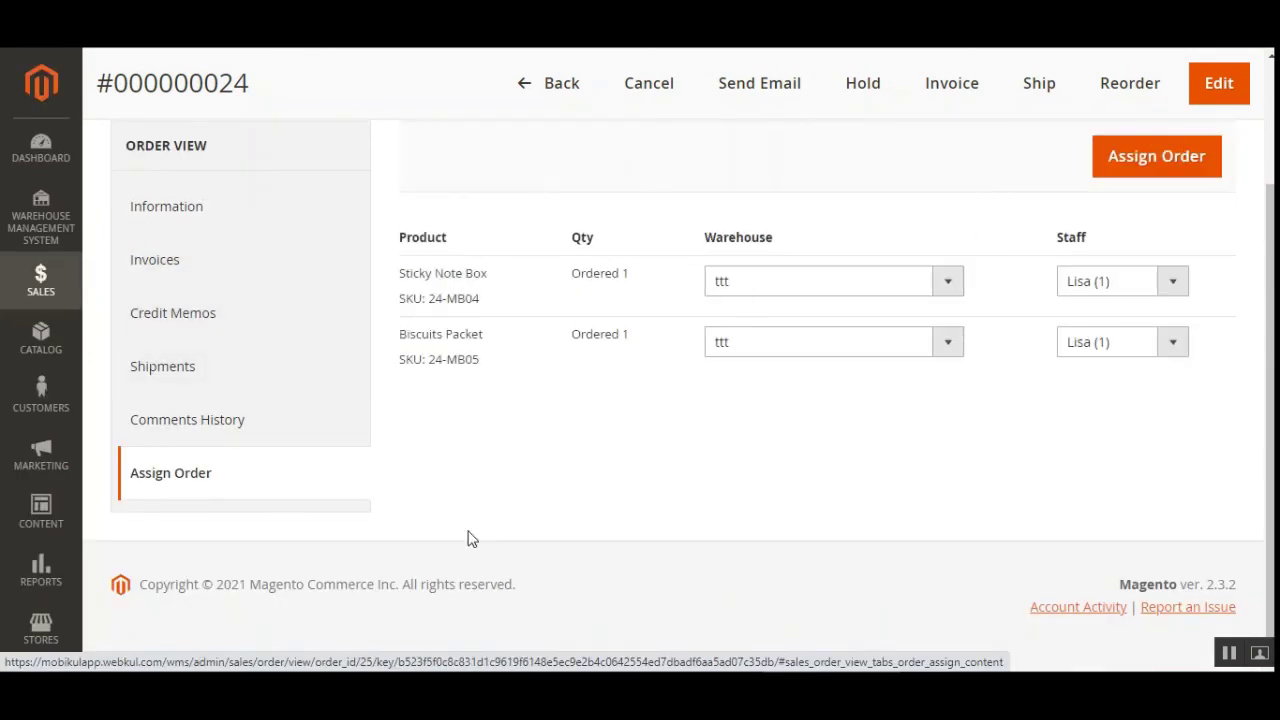
Step: Set Sticky Note Box's warehouse to Warehouse - Electronics and submit the order assignment
click(950, 282)
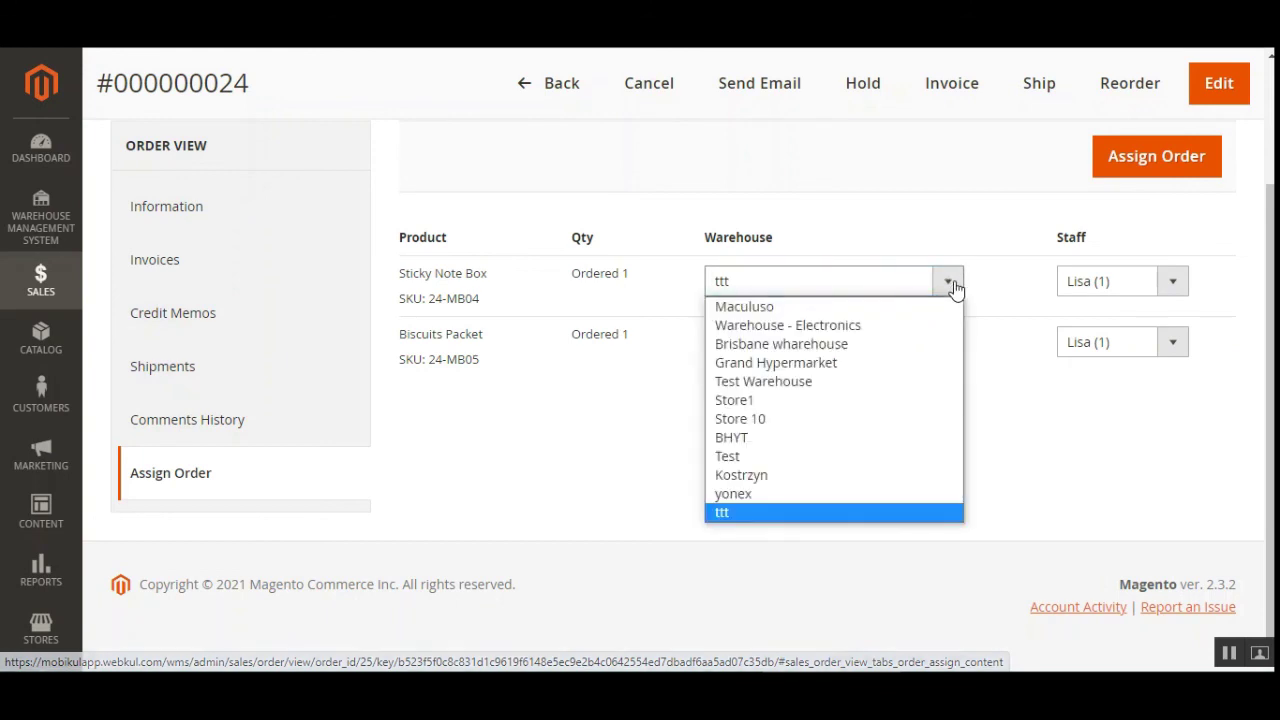
click(674, 457)
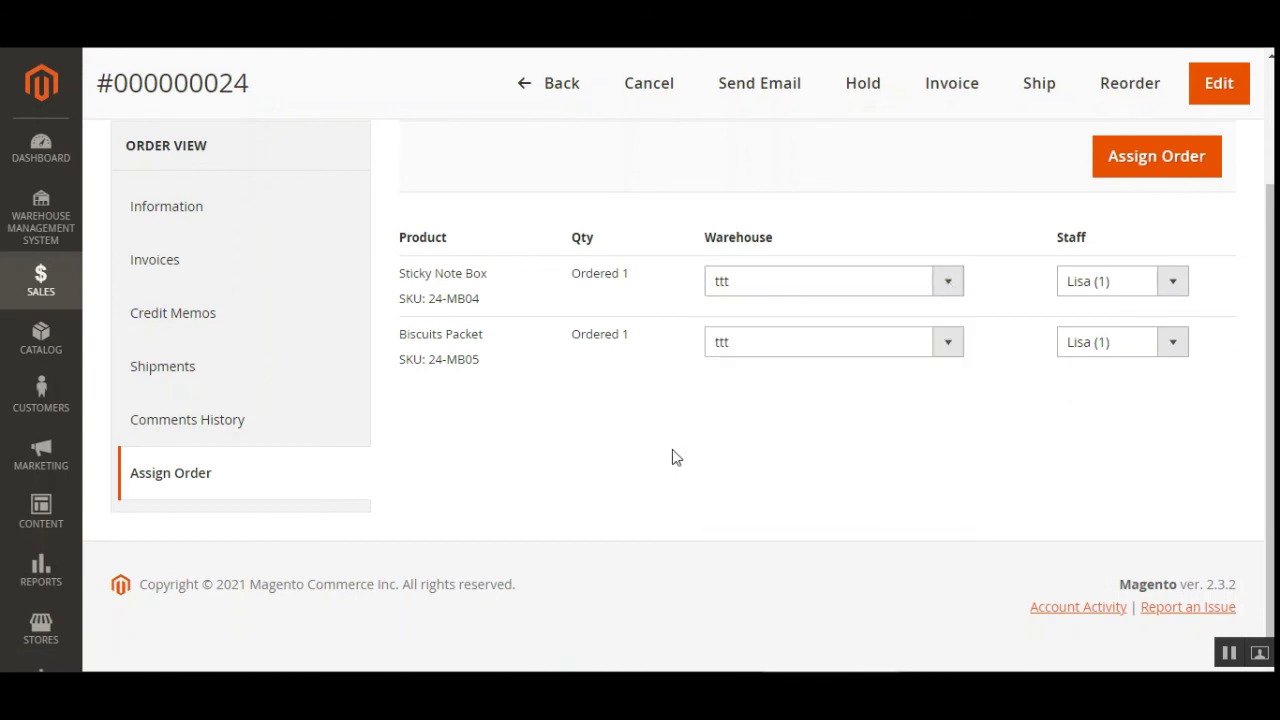
click(795, 283)
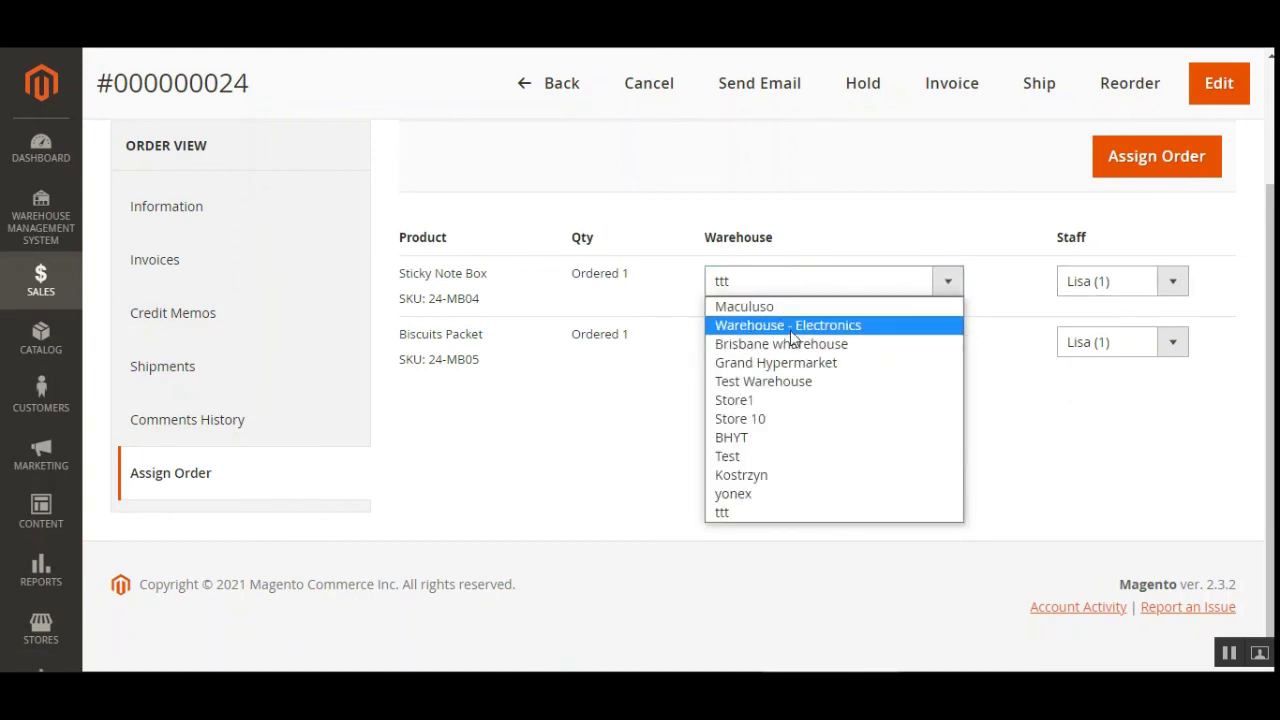
click(799, 326)
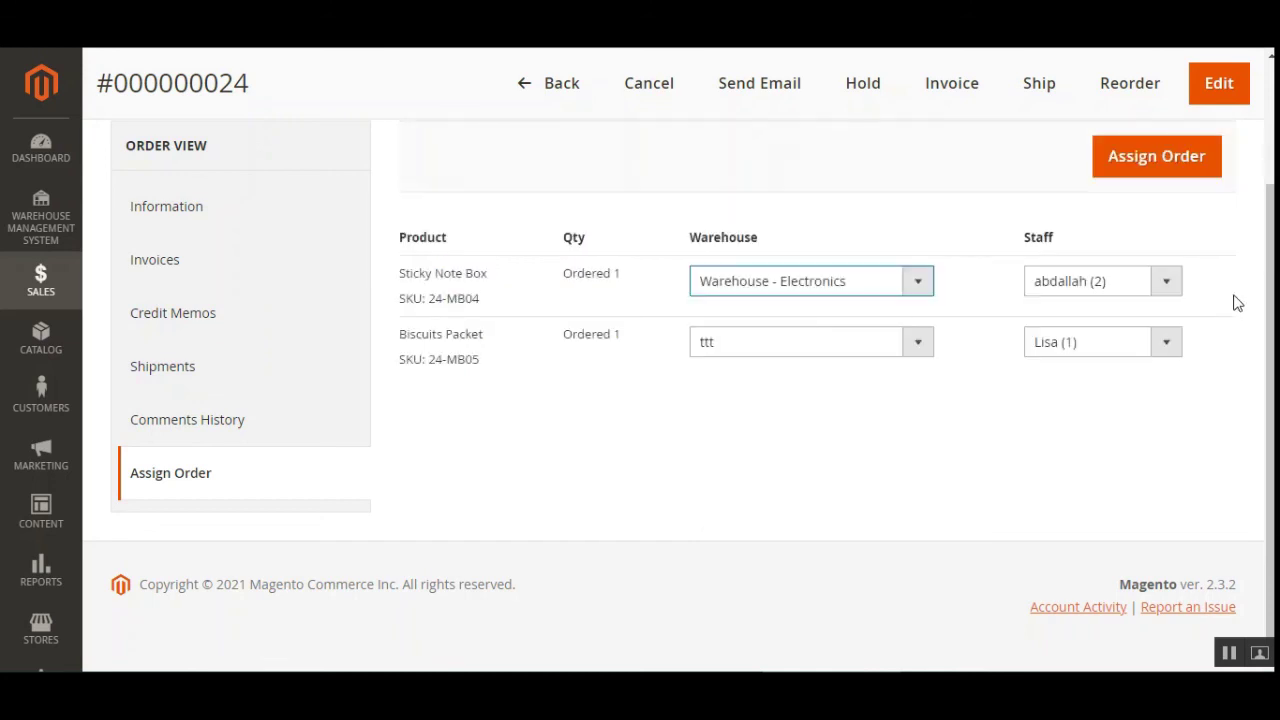
click(920, 288)
click(816, 390)
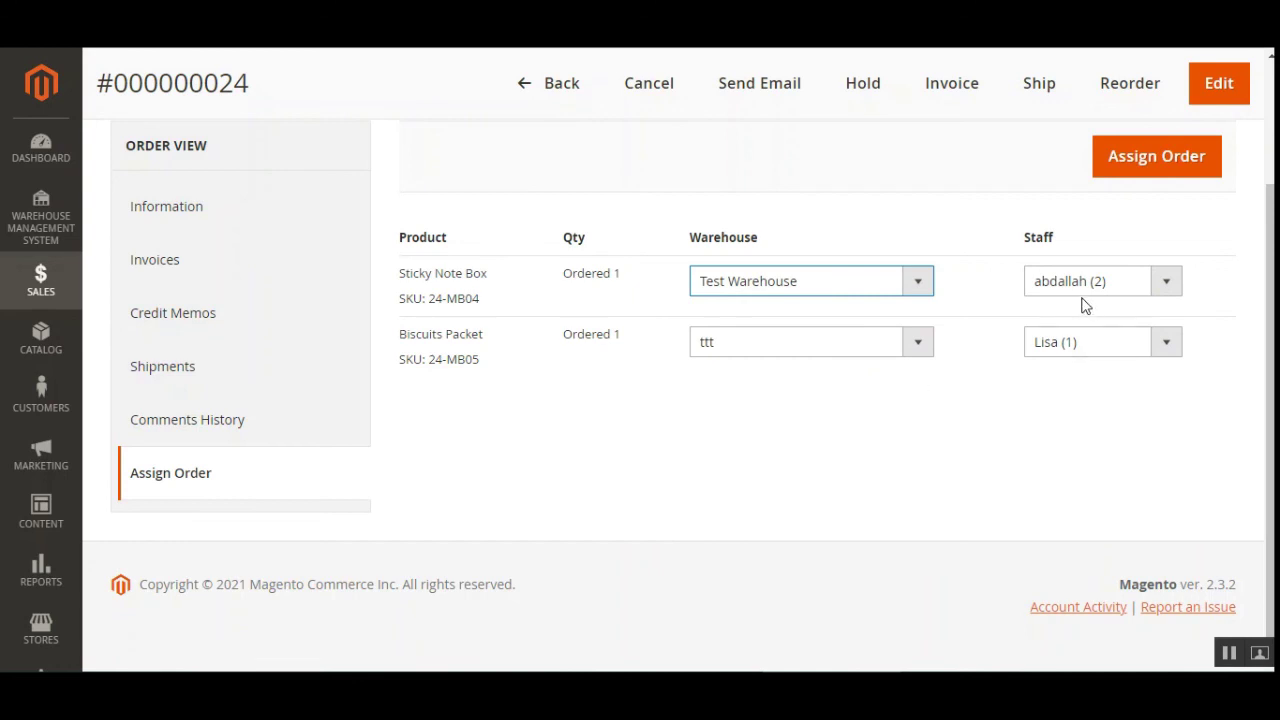
click(760, 284)
click(758, 322)
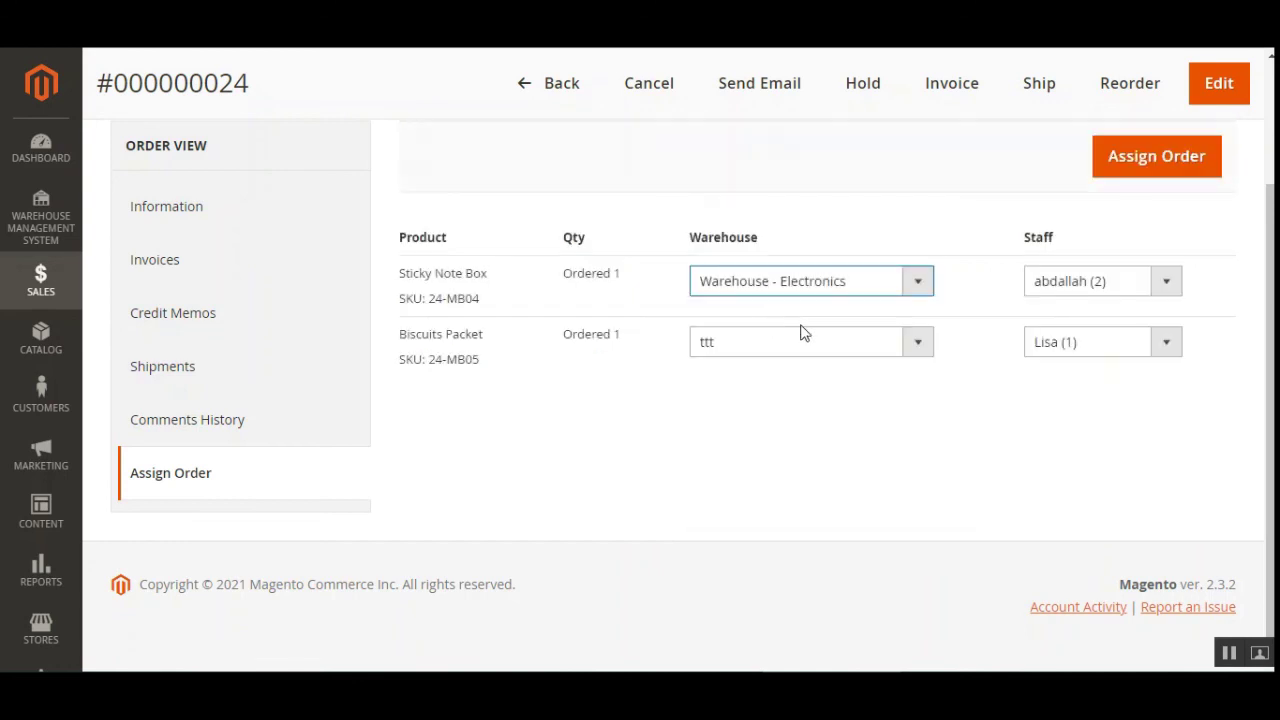
click(1145, 168)
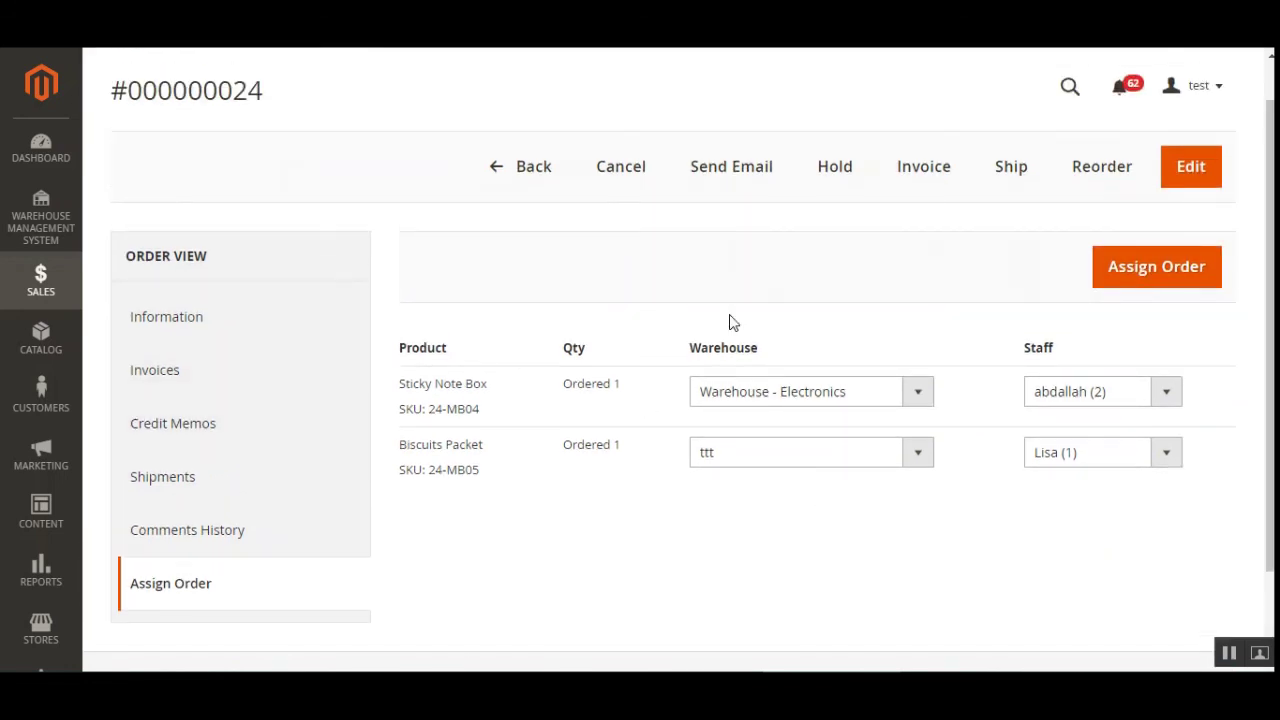
Step: Highlight the Warehouse and Staff column headings to point out the new assignment
drag(692, 347, 857, 380)
drag(1023, 346, 1065, 353)
click(716, 570)
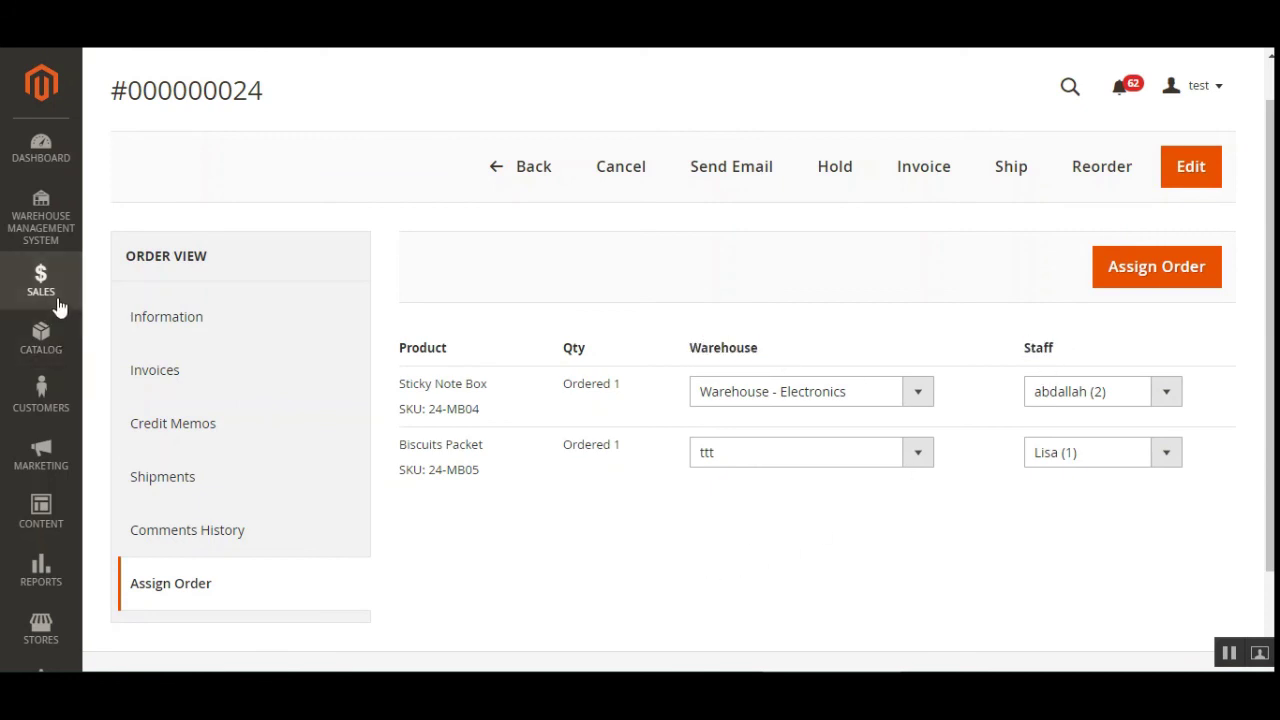
click(40, 240)
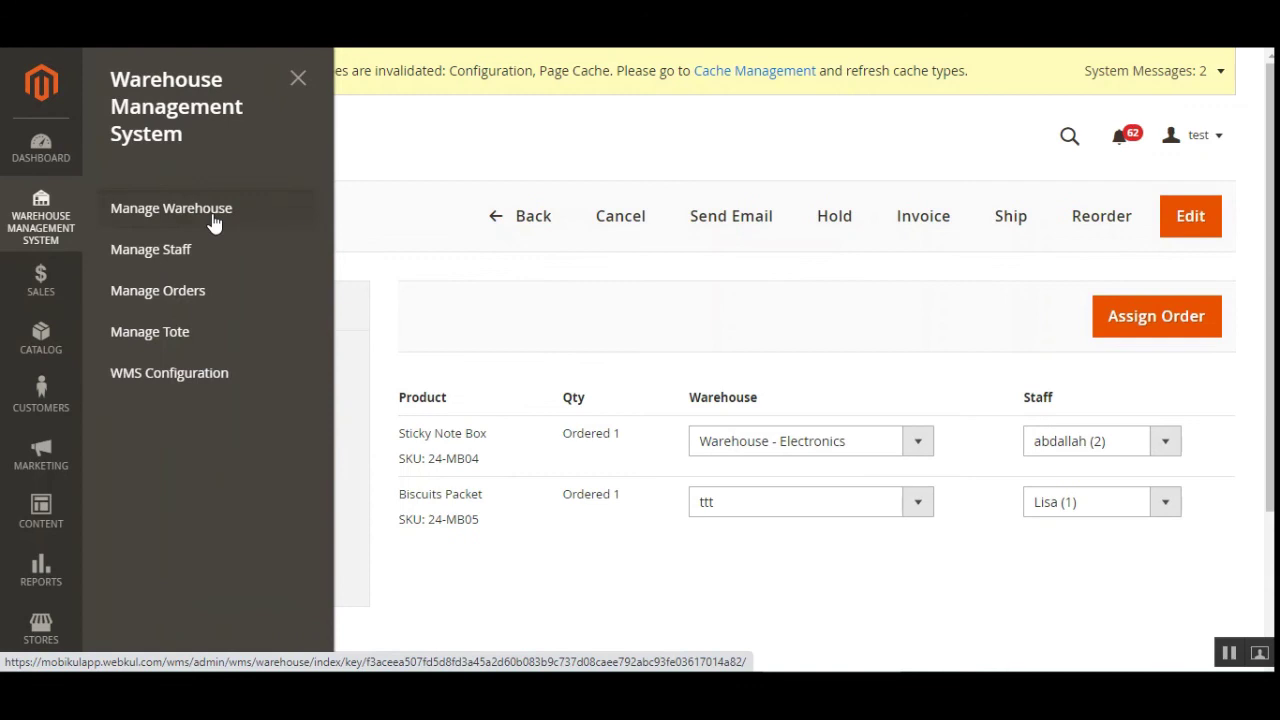
Step: Review the 32-record Manage Orders grid, where order 000000024 still shows ttt and Packed
click(195, 294)
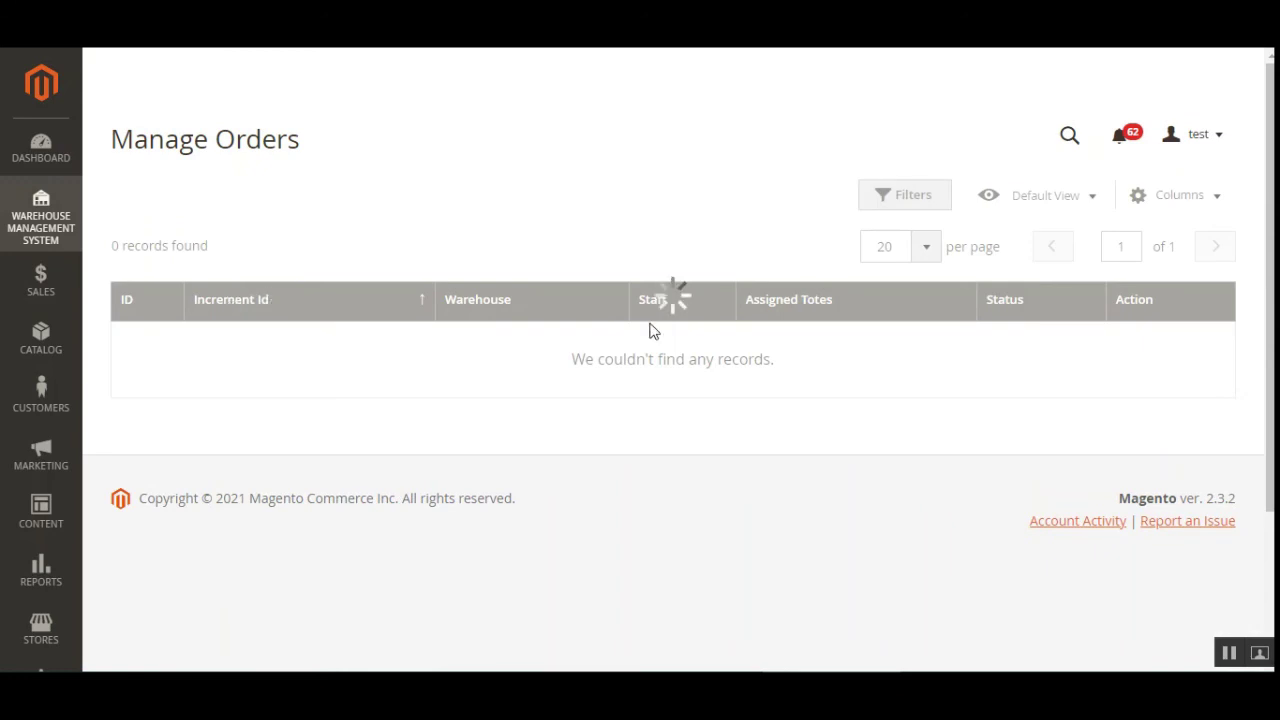
scroll(400, 370, down, 1)
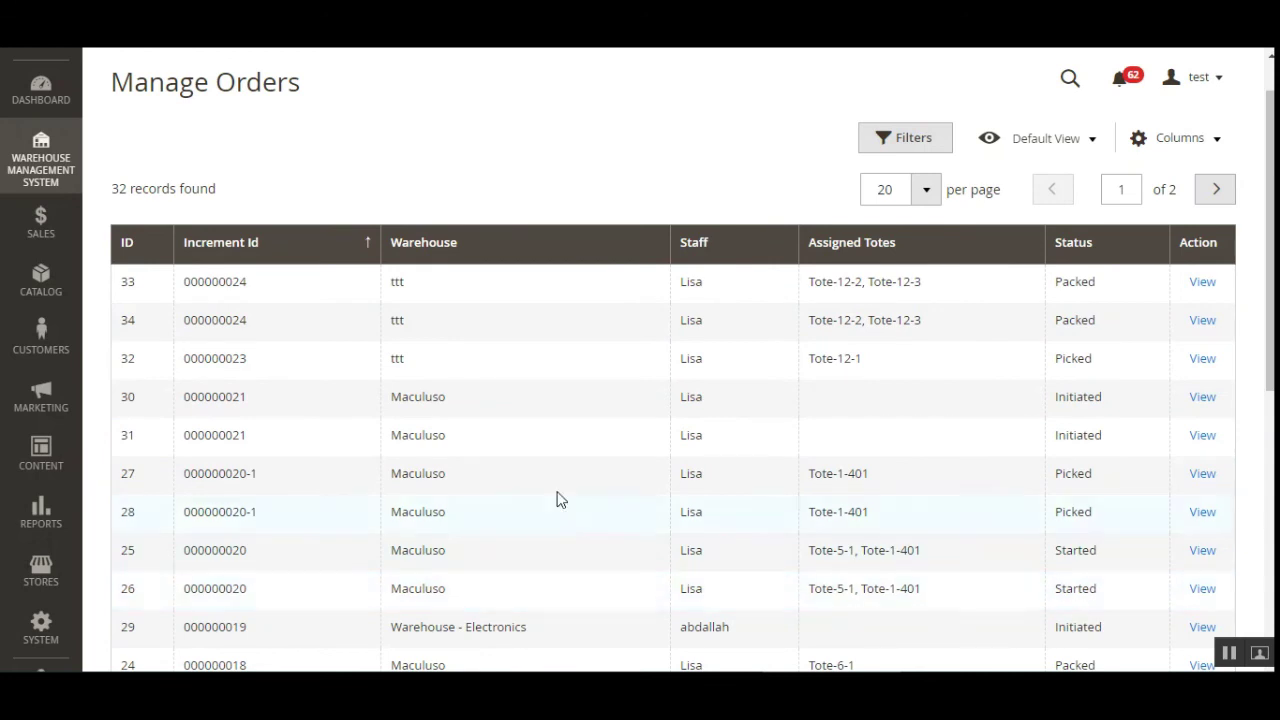
click(41, 158)
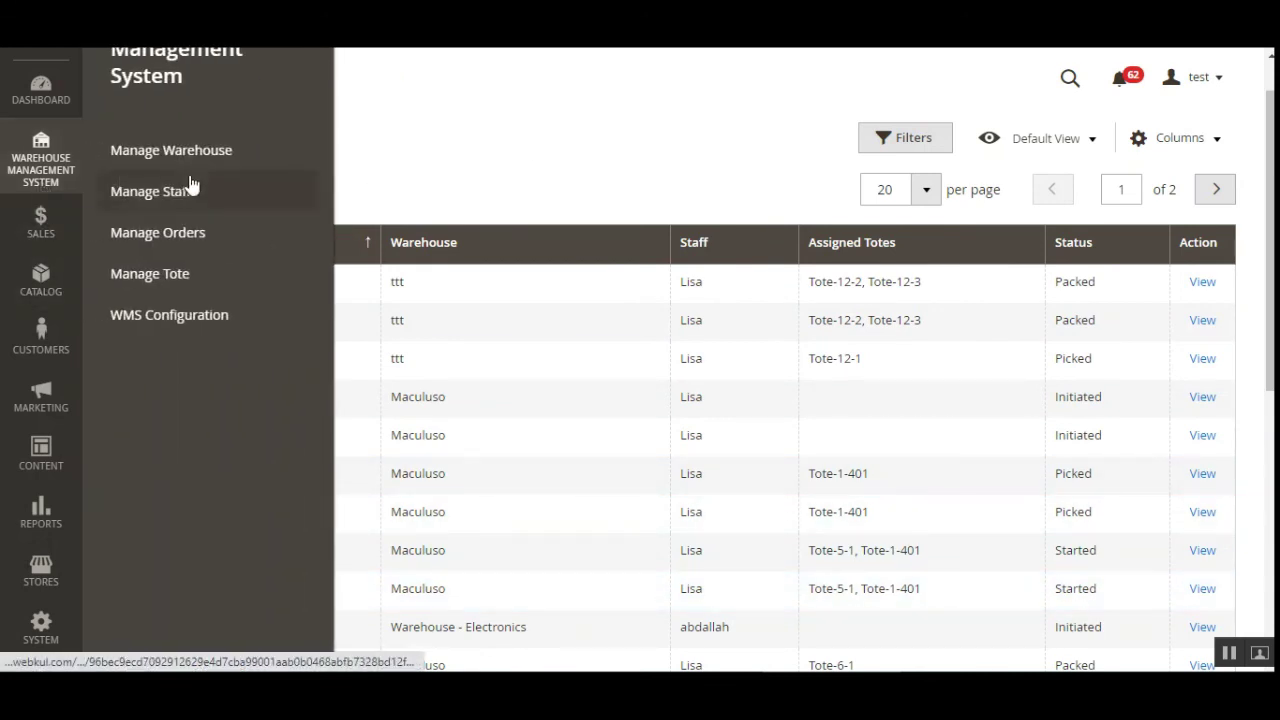
Step: Open Manage Tote, filtered to warehouse ttt with 10 totes, only Tote-12-1 Assigned
click(213, 289)
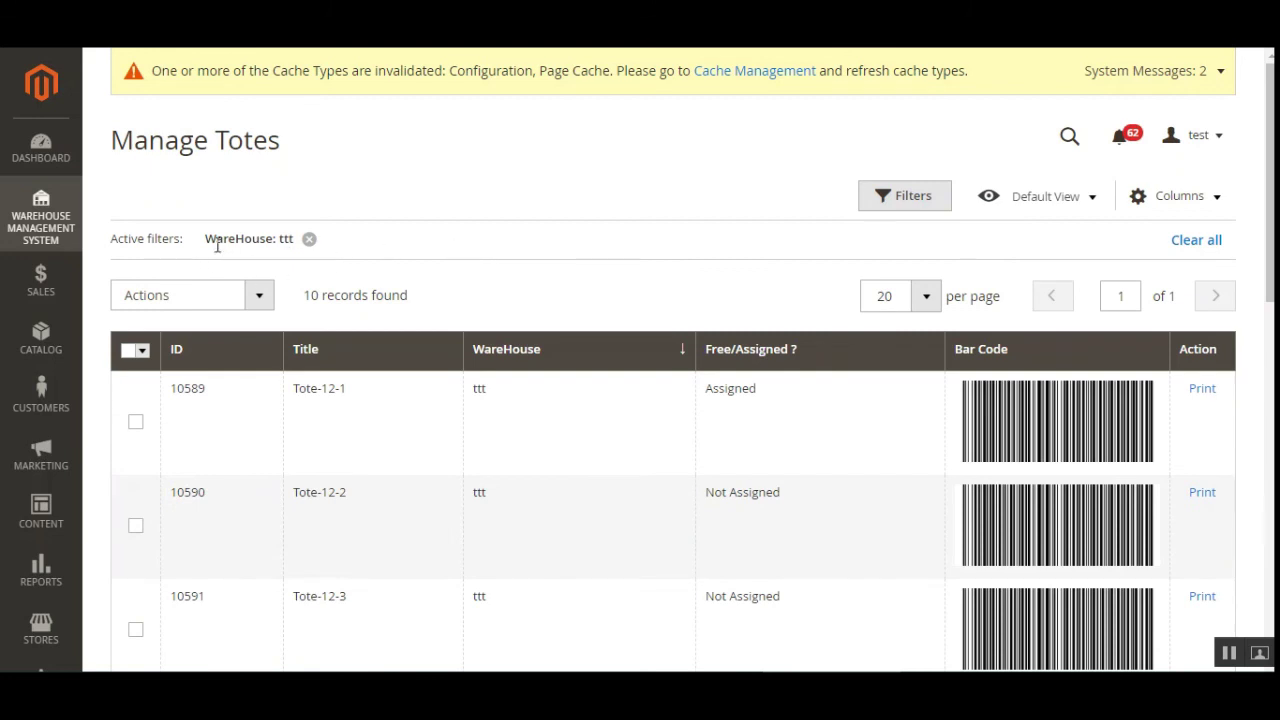
drag(217, 246, 280, 246)
click(373, 241)
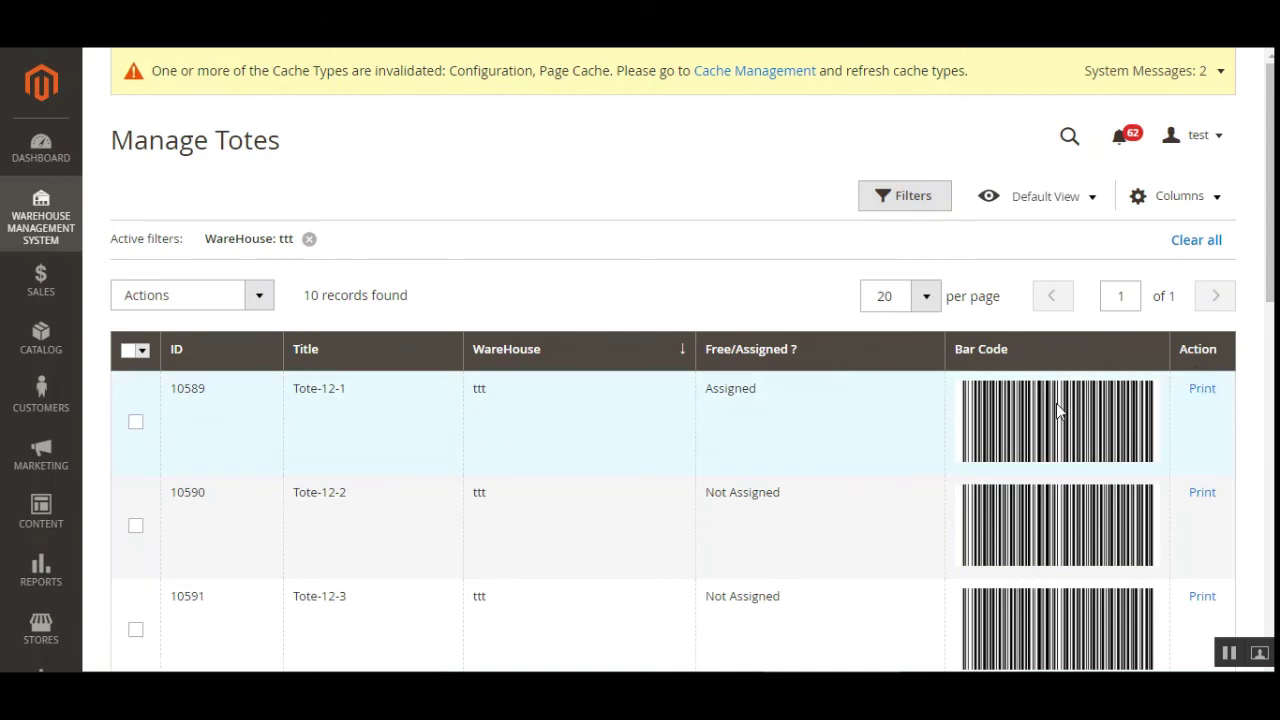
scroll(1256, 285, down, 2)
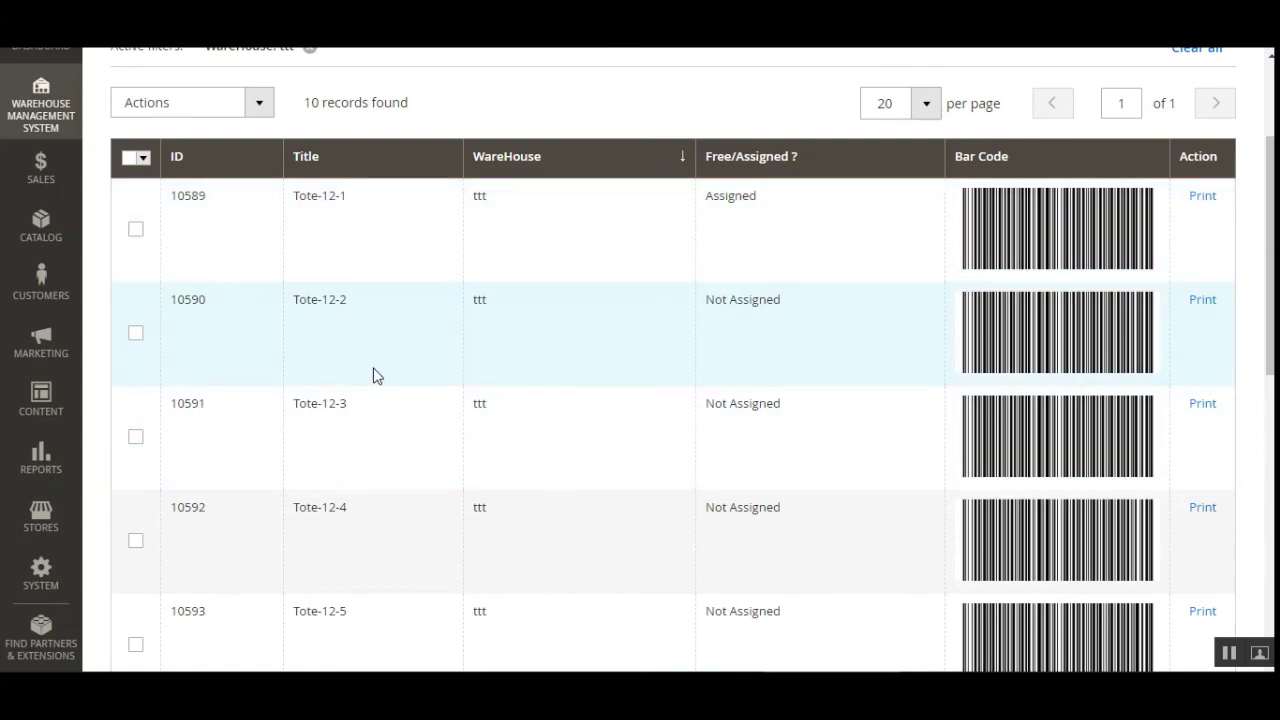
Step: Select totes 10589, 10590 and 10591 using the bulk Actions dropdown
click(252, 101)
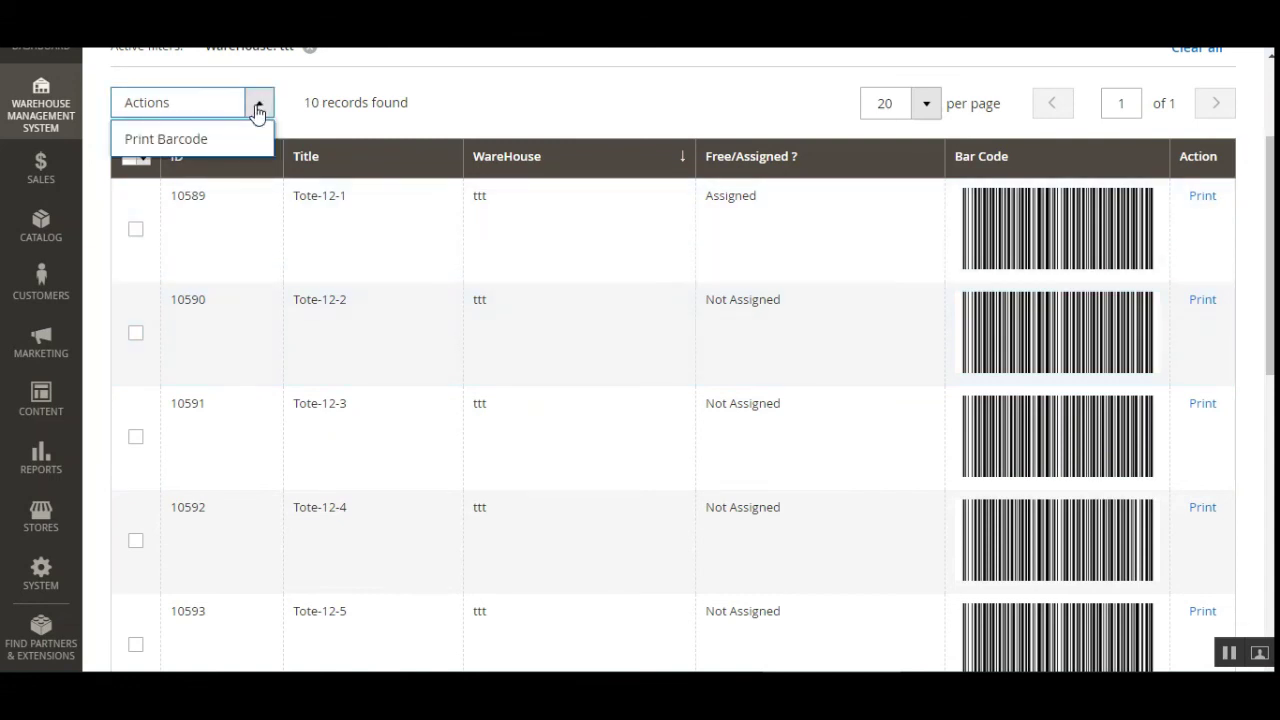
click(136, 229)
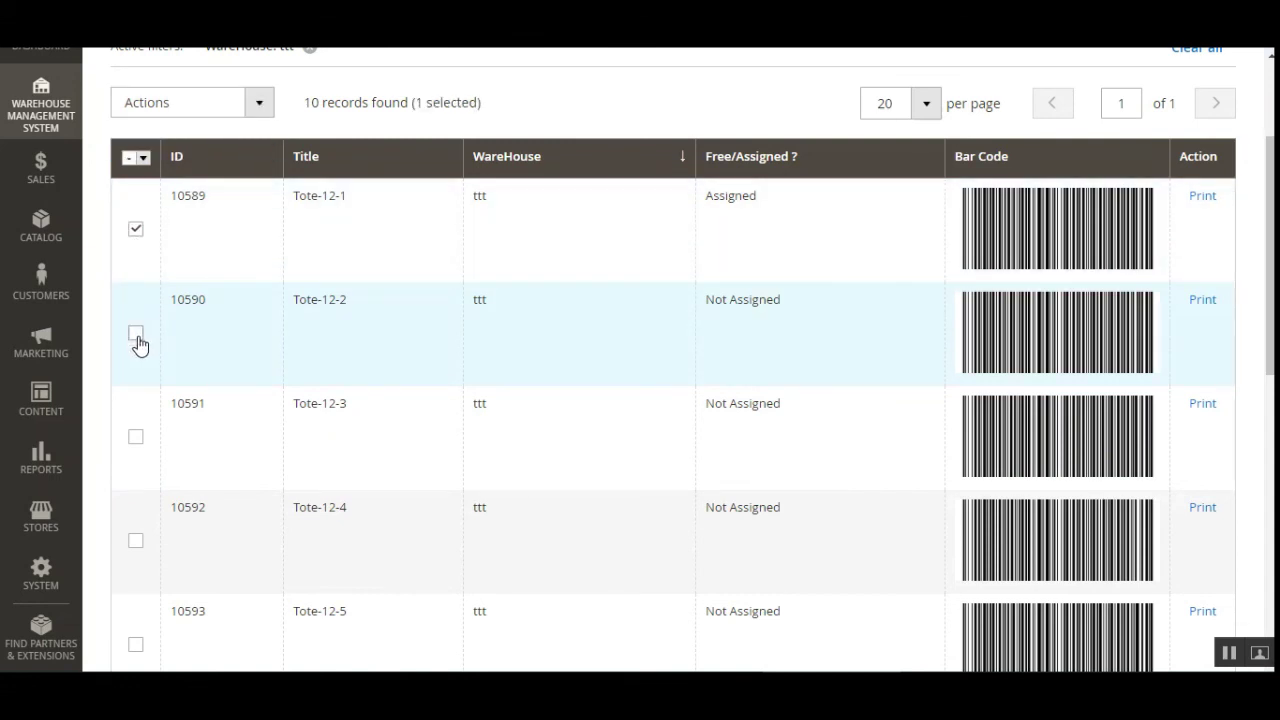
click(136, 333)
click(137, 450)
Step: Remove the 'WareHouse: ttt' filter so all 10578 totes are listed
scroll(450, 340, up, 1)
scroll(447, 328, up, 3)
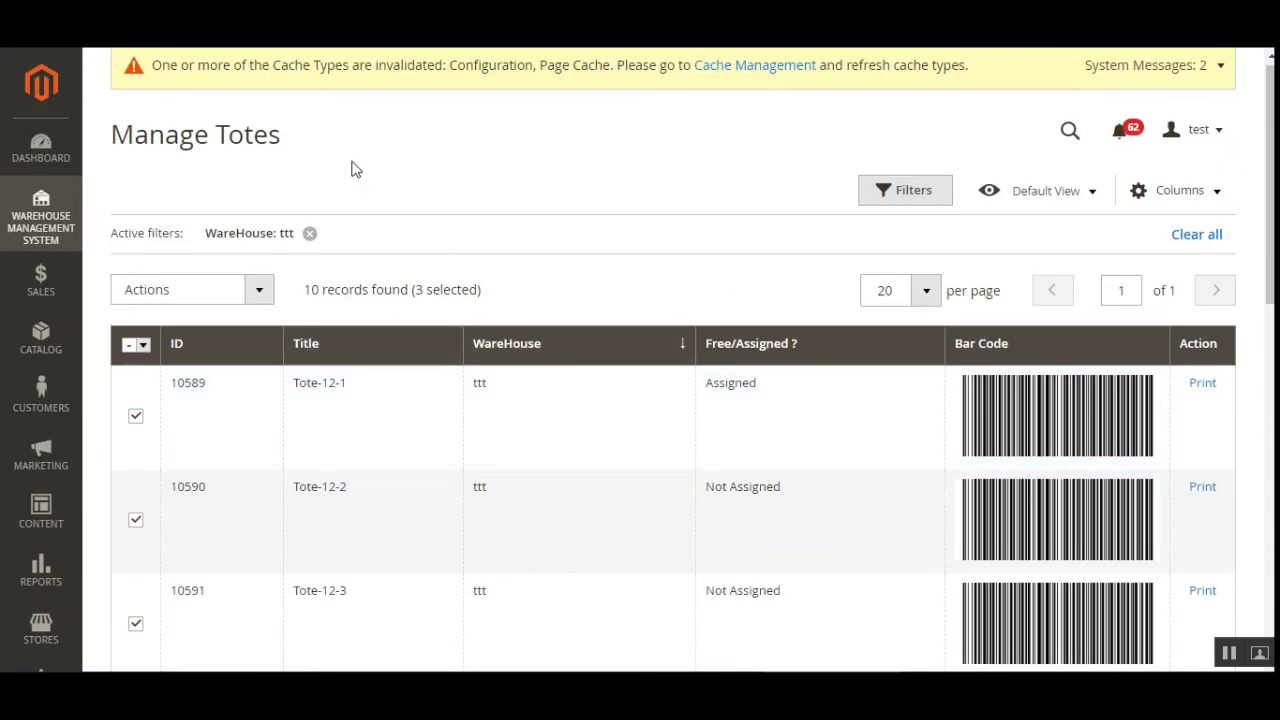
click(310, 234)
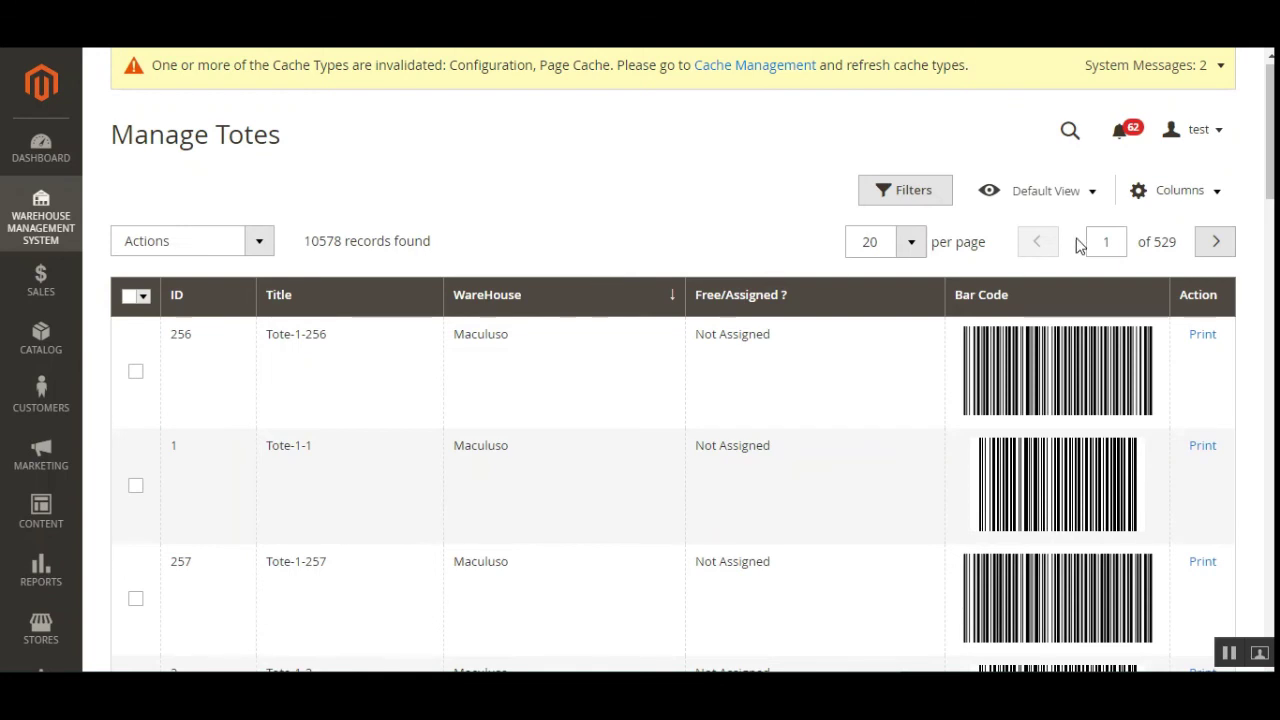
Step: Check the visible grid columns and the saved grid views for the totes list
click(1216, 198)
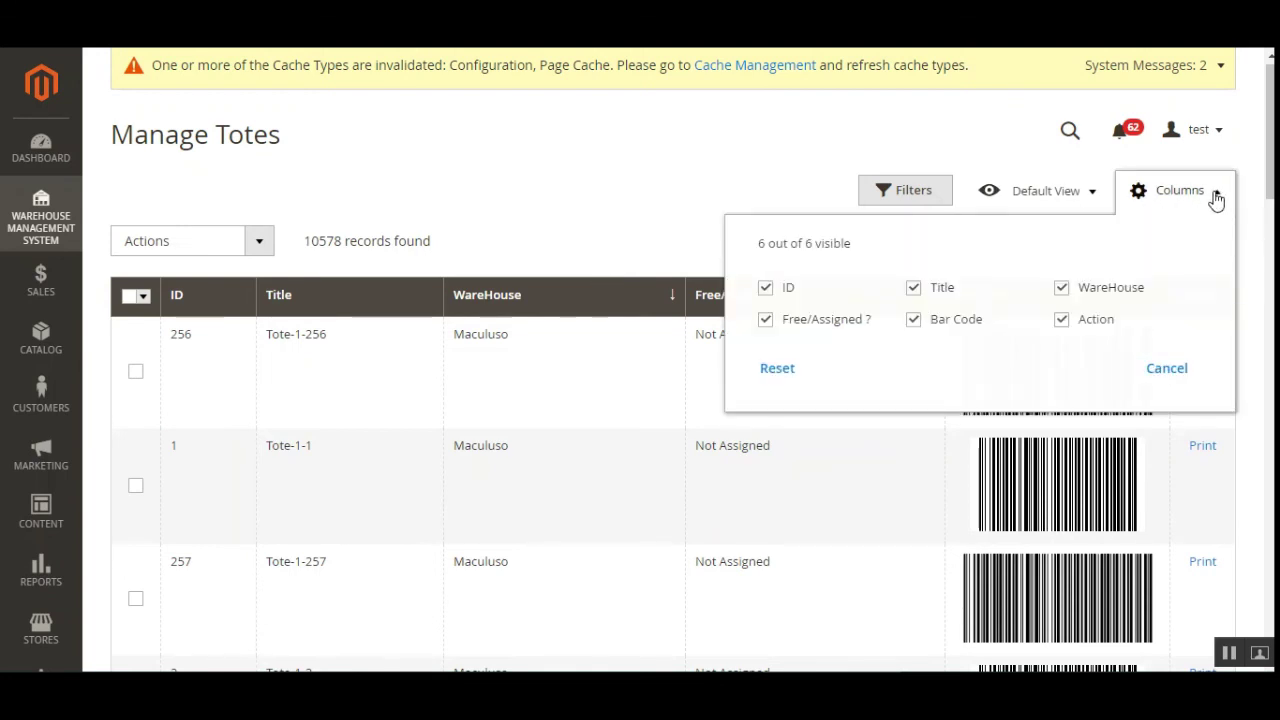
click(1082, 194)
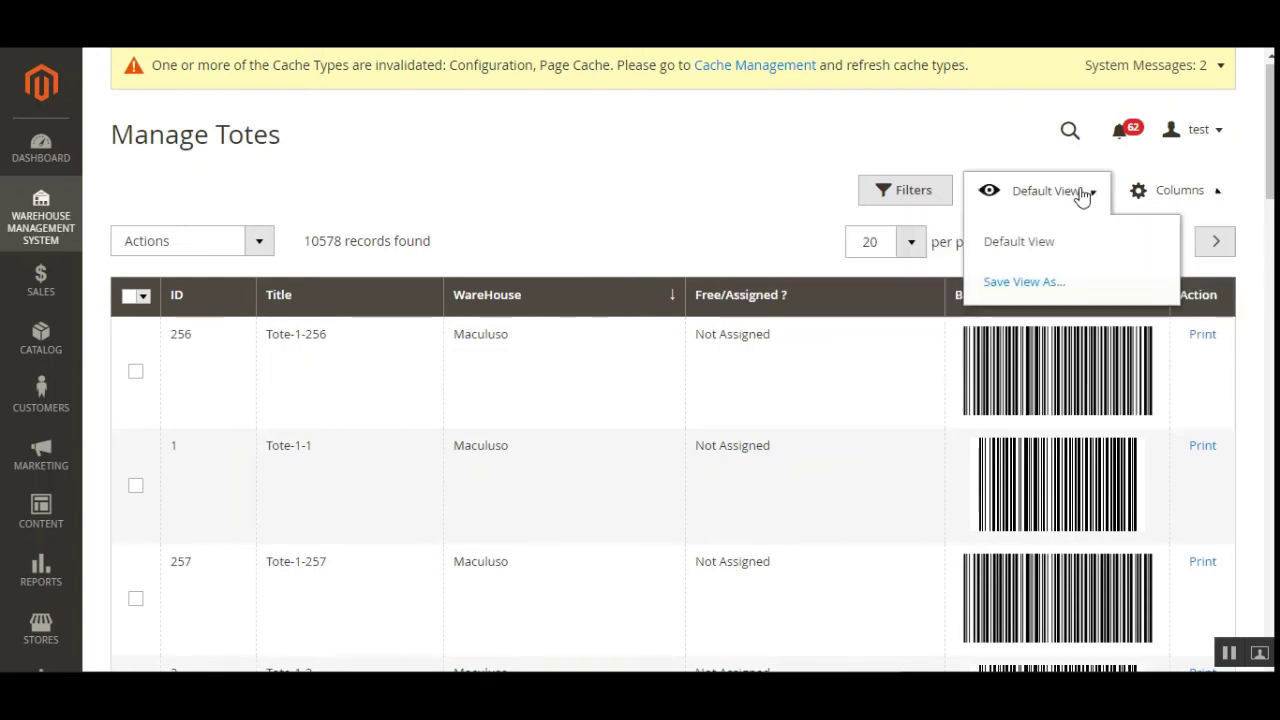
click(676, 218)
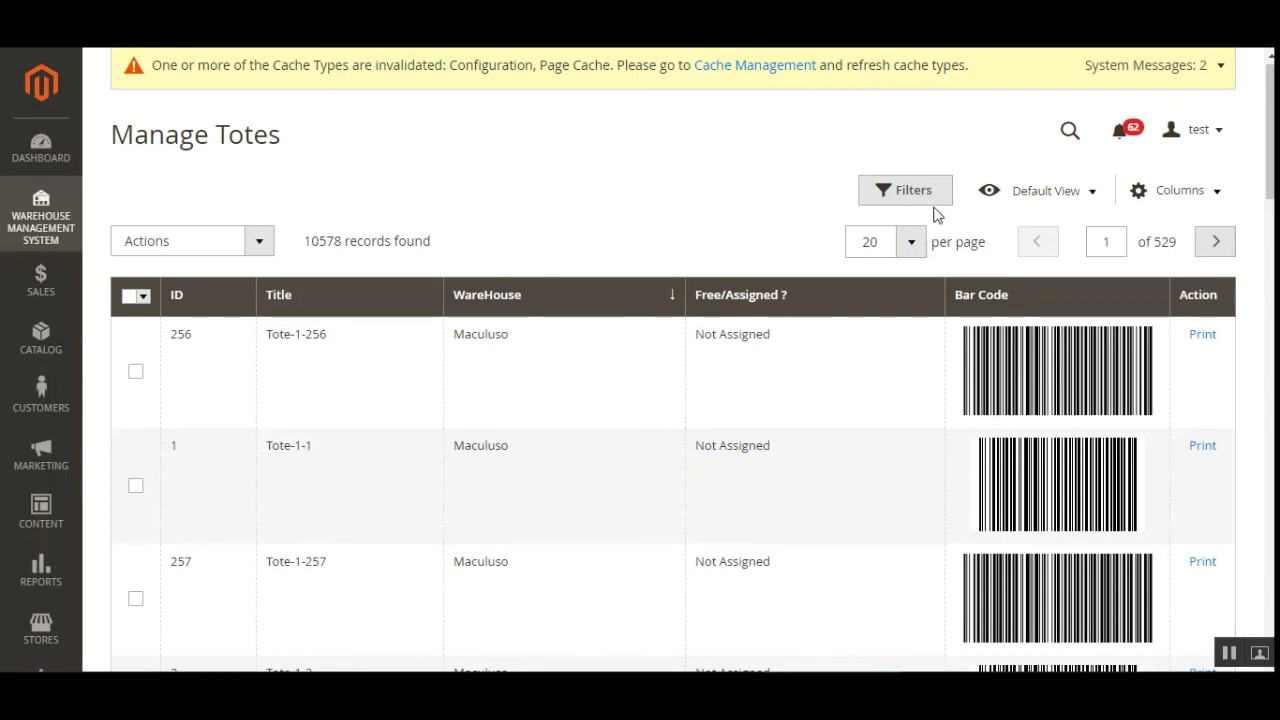
Step: Filter the totes by the Maculuso warehouse, leaving 500 Not Assigned records
click(879, 204)
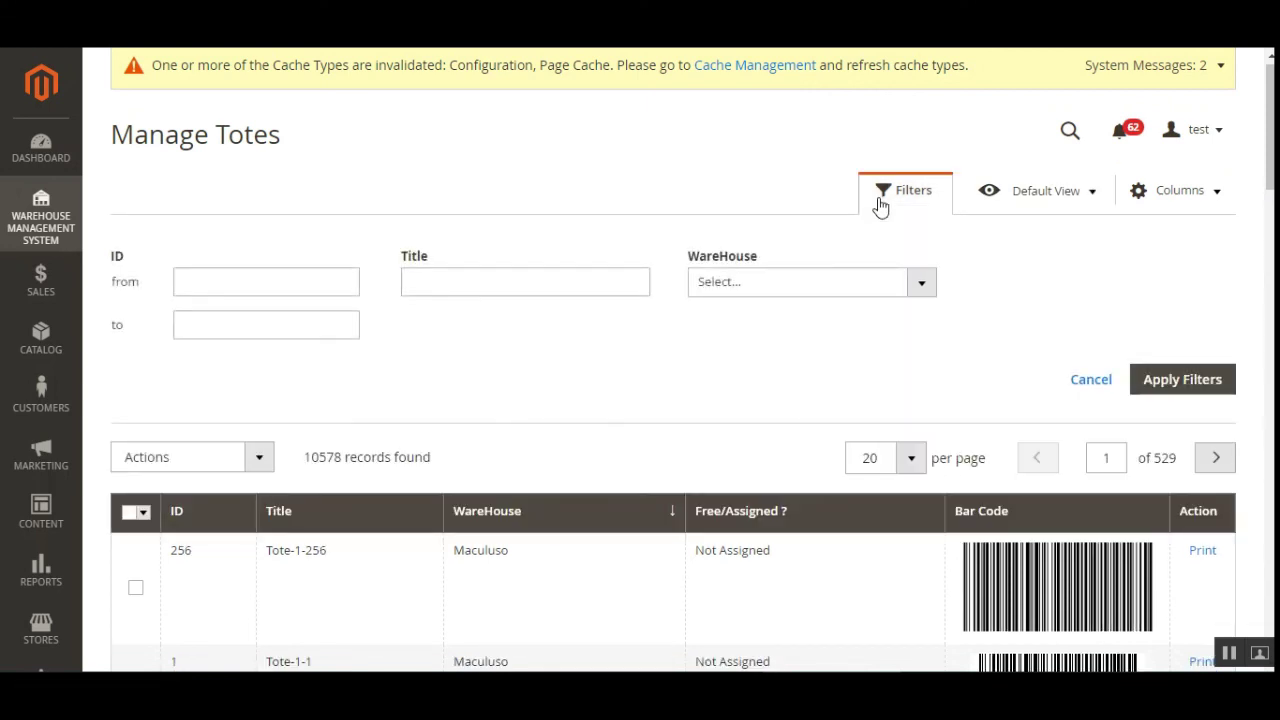
click(922, 287)
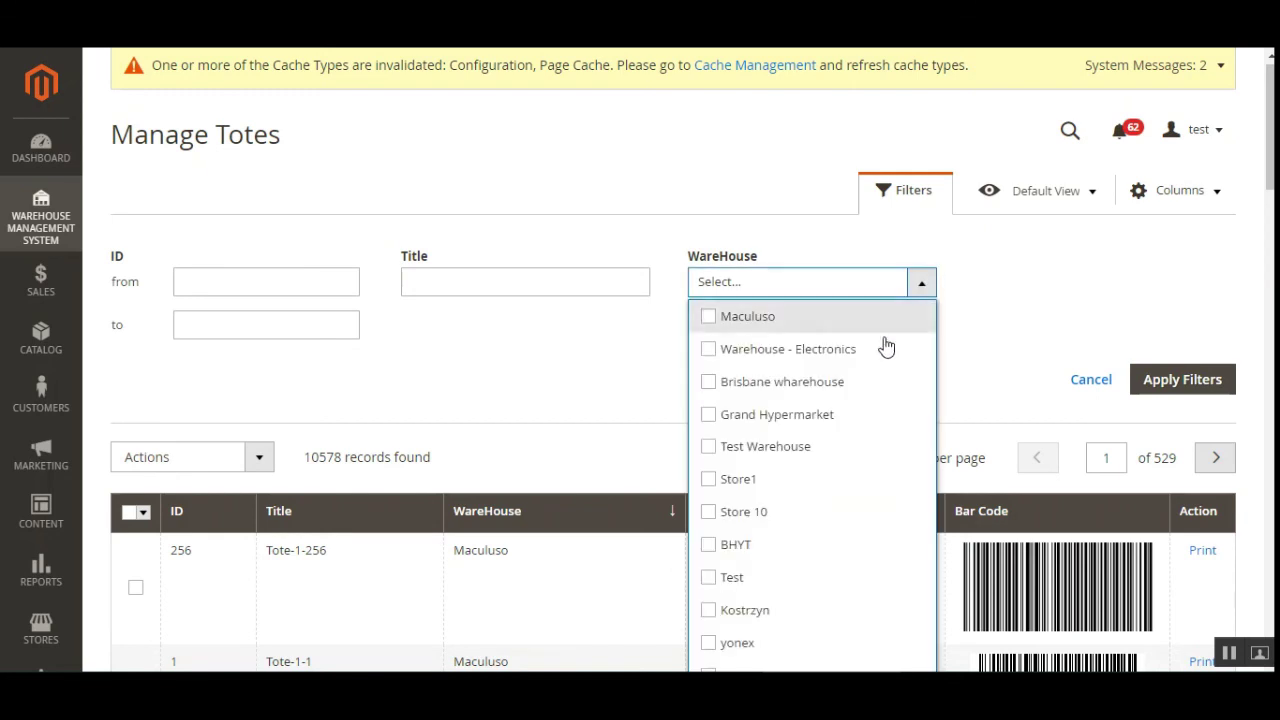
click(750, 316)
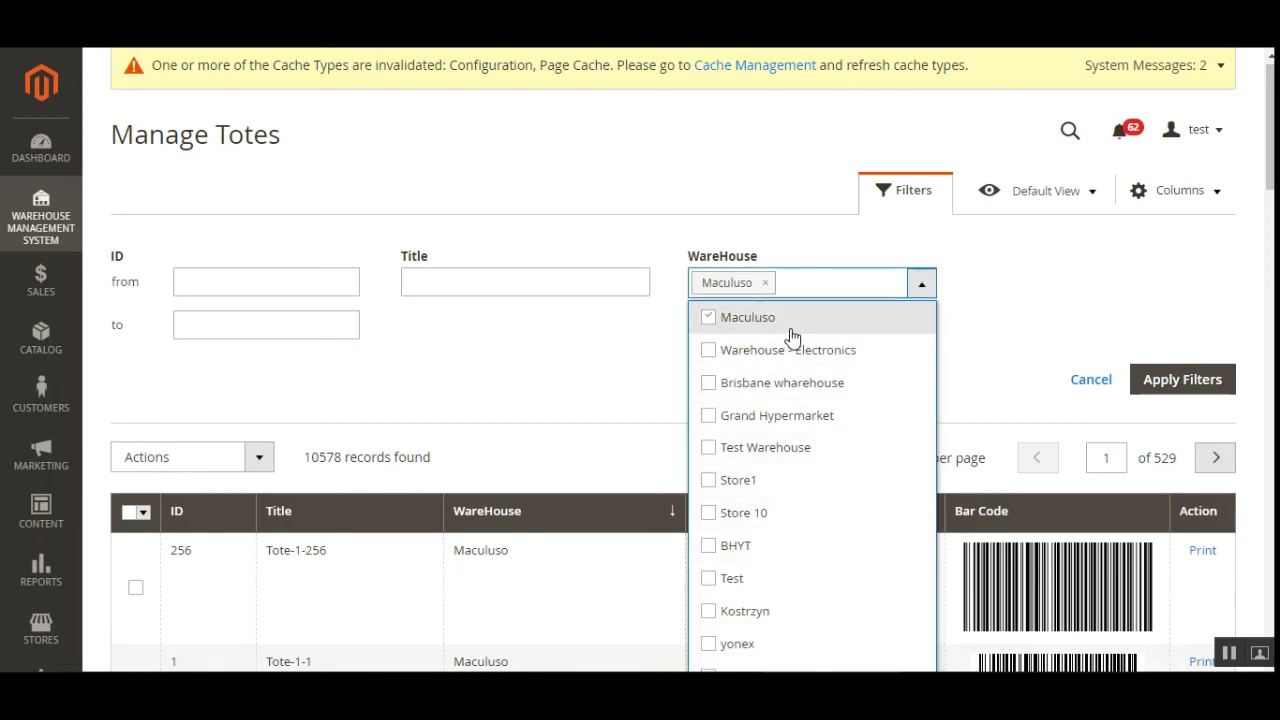
click(988, 354)
click(1182, 380)
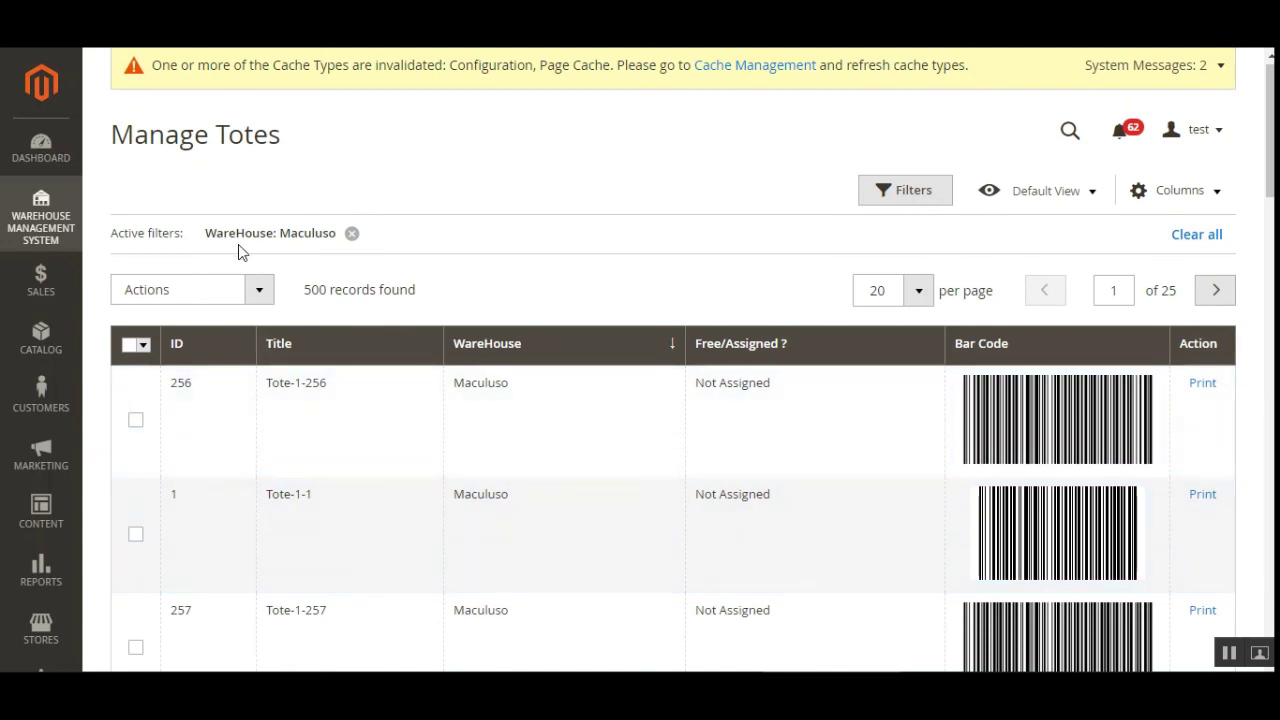
Step: Review the active Maculuso filter and the Warehouse Management System section menu
drag(242, 236, 329, 227)
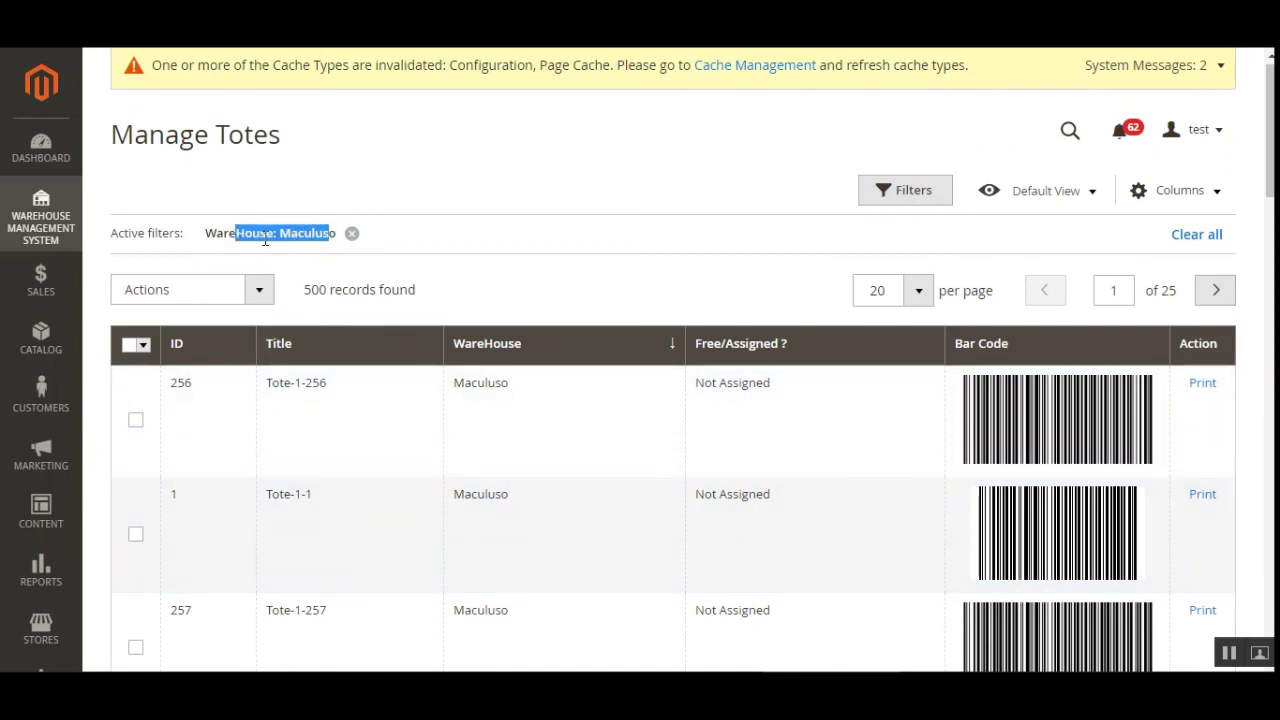
click(35, 225)
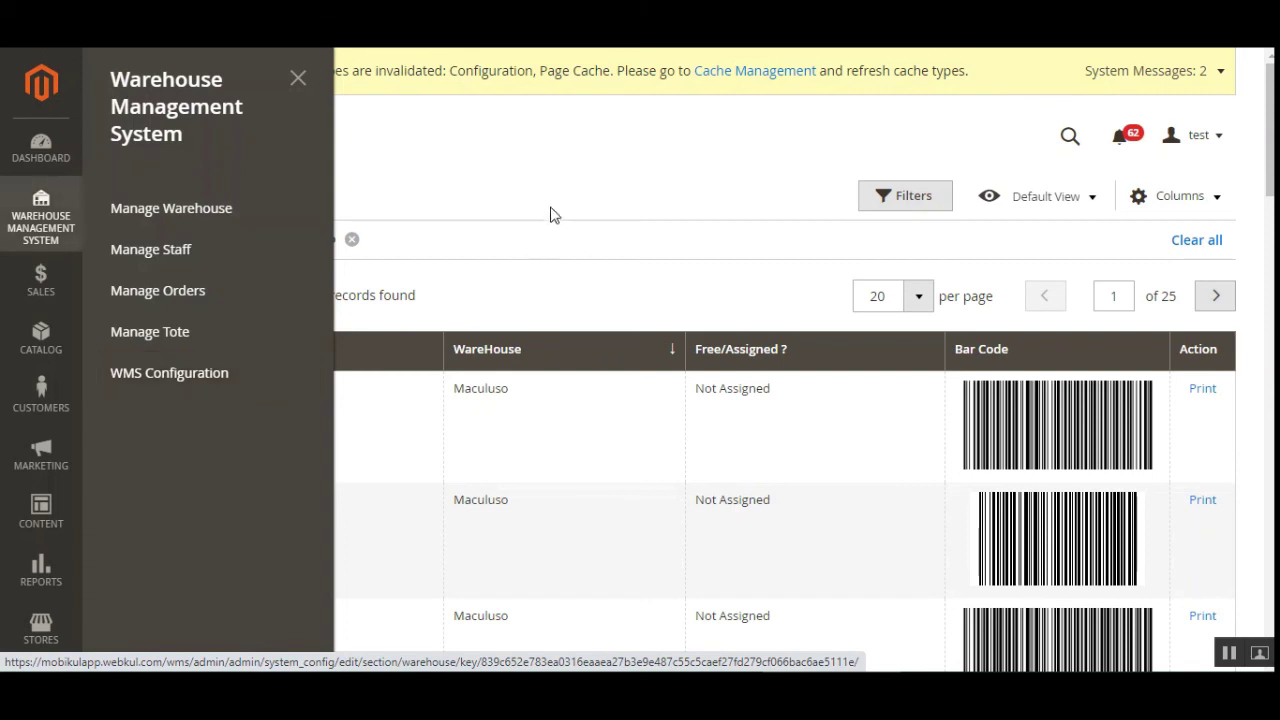
click(643, 211)
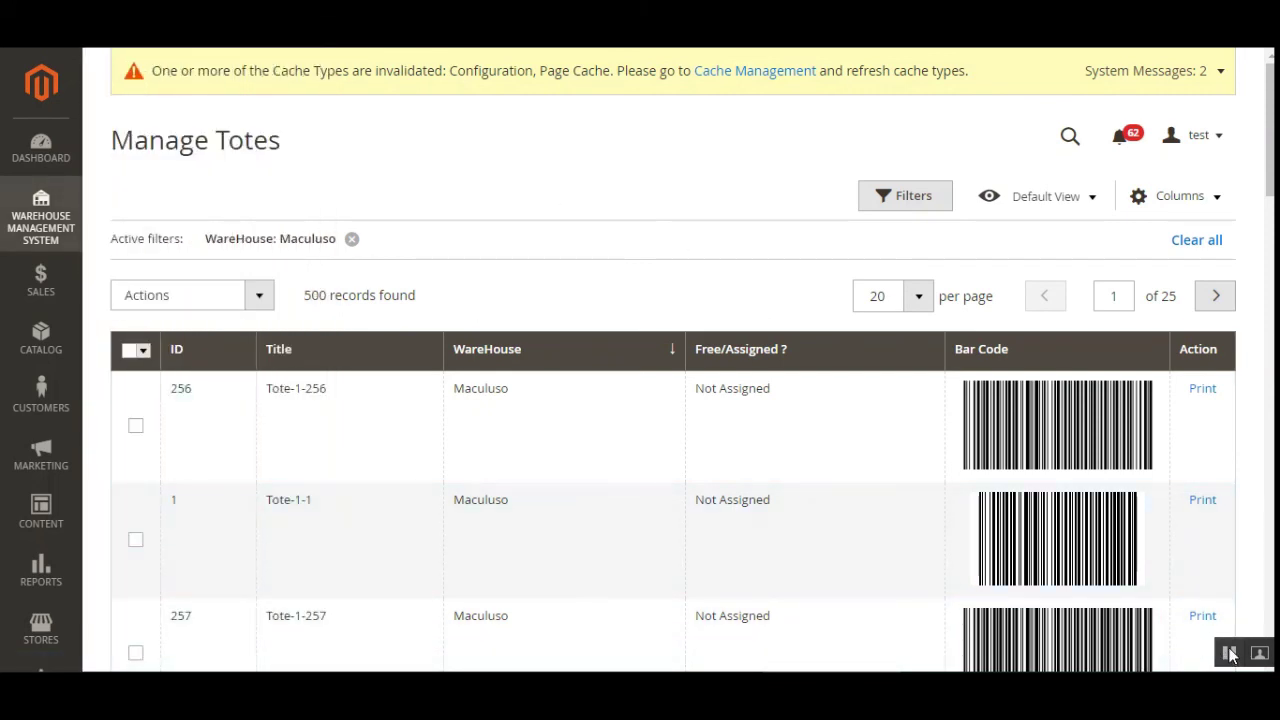